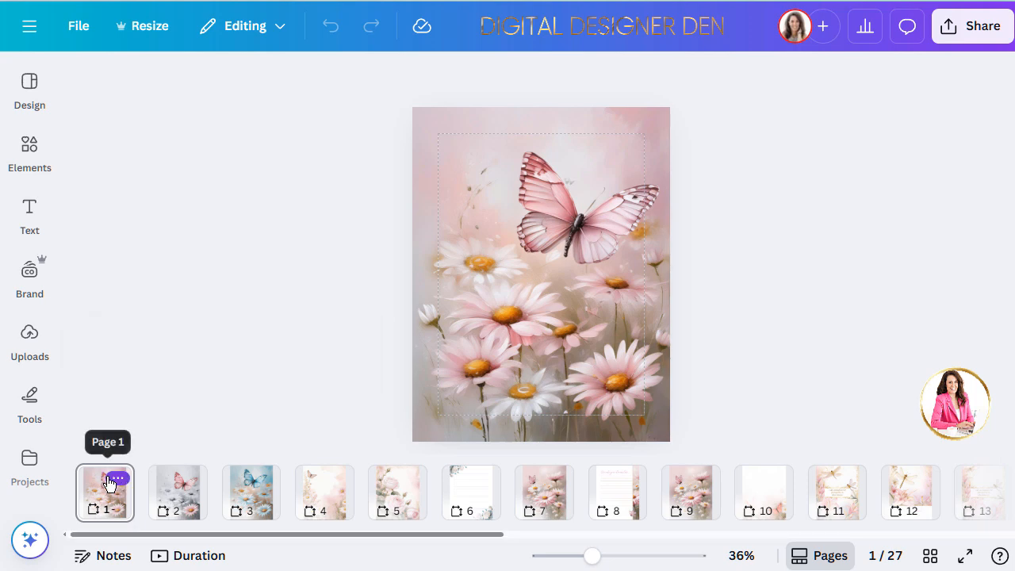
View the first three pages to compare the pink, selectively coloured and blue versions of the butterfly and daisy picture.
click(100, 514)
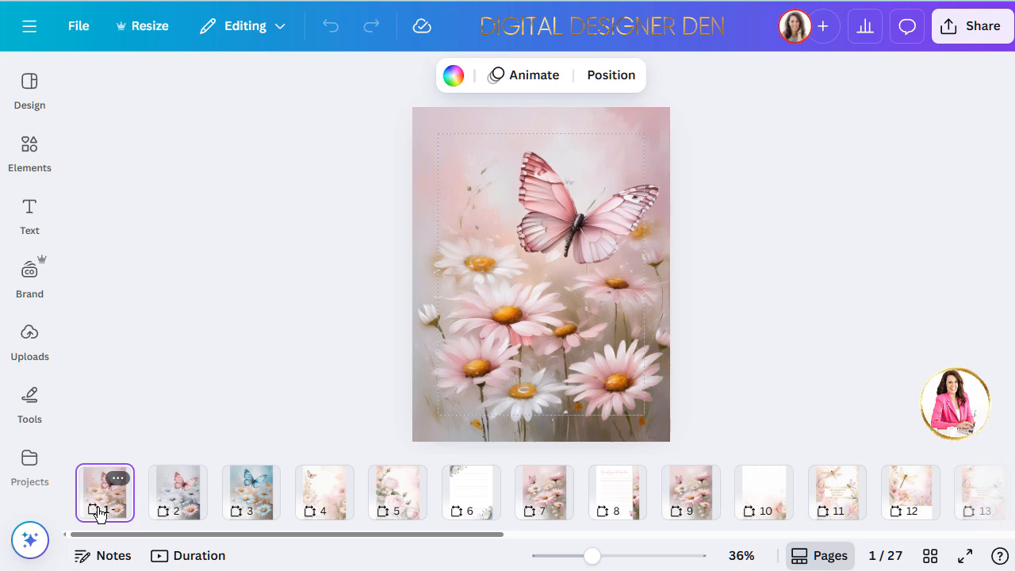
click(181, 512)
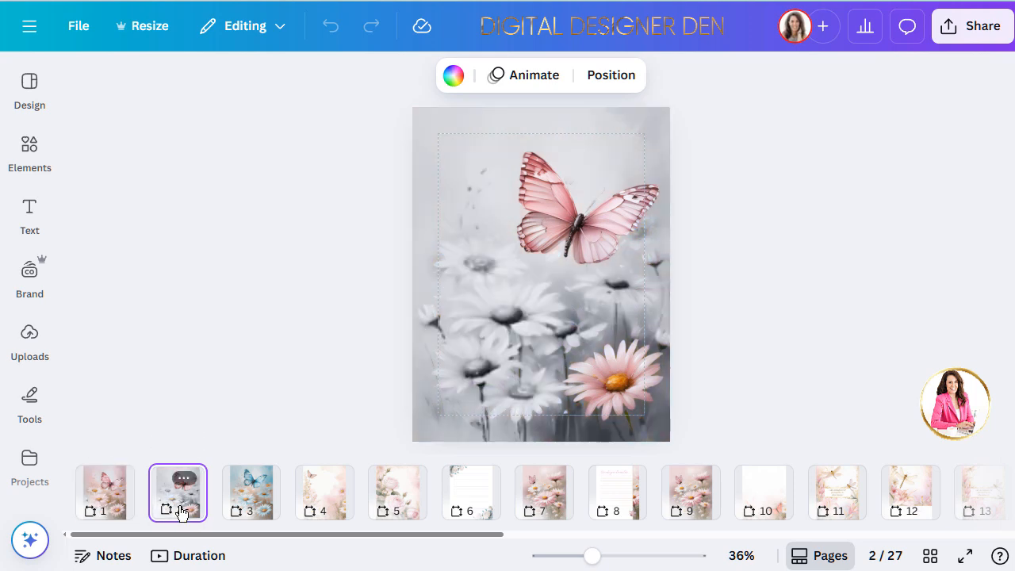
click(252, 499)
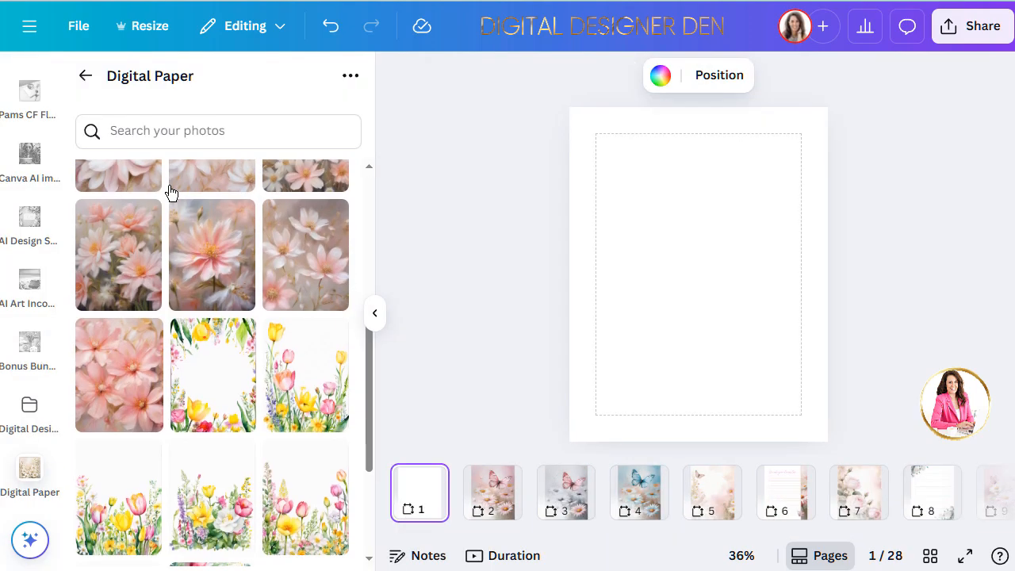
Add the pink butterfly and daisies picture from the Digital Paper folder to the blank first page.
scroll(171, 192, down, 5)
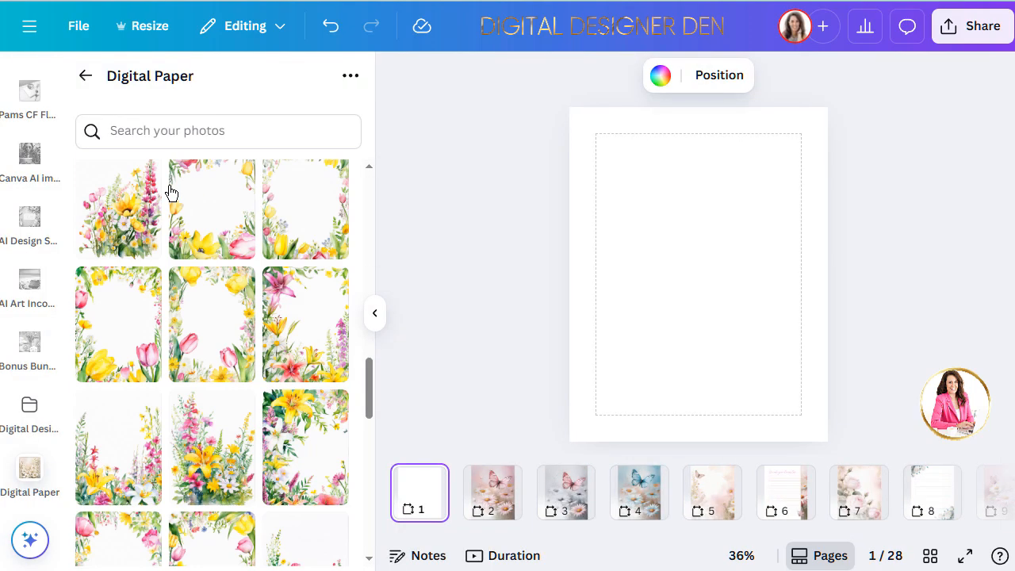
scroll(171, 193, down, 3)
scroll(171, 193, down, 10)
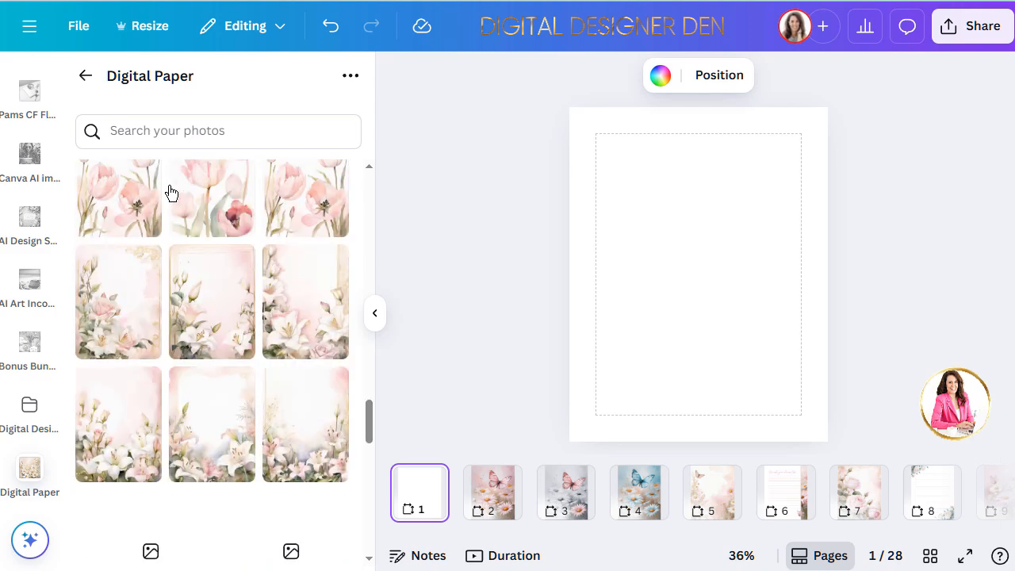
scroll(171, 192, down, 10)
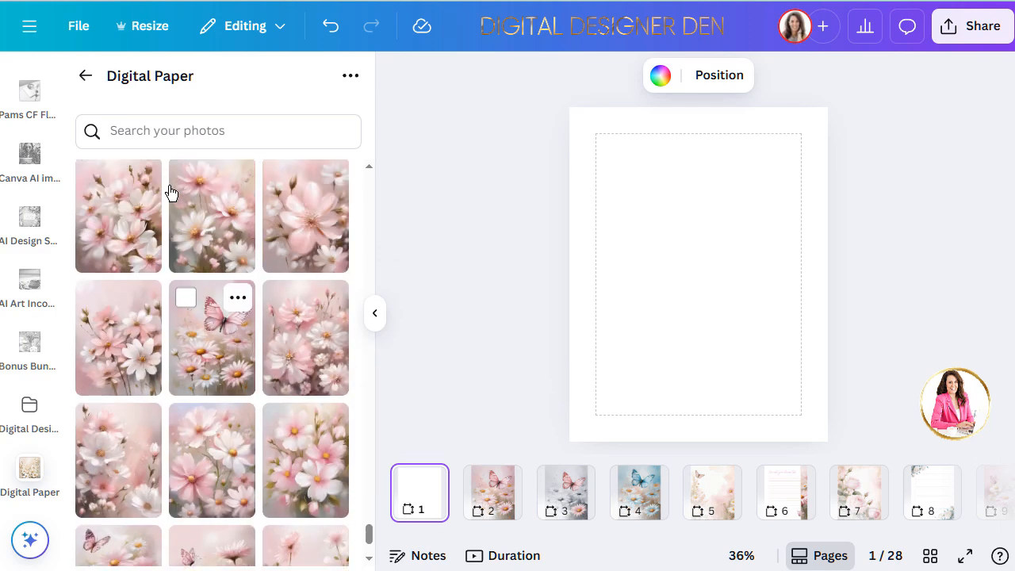
click(206, 351)
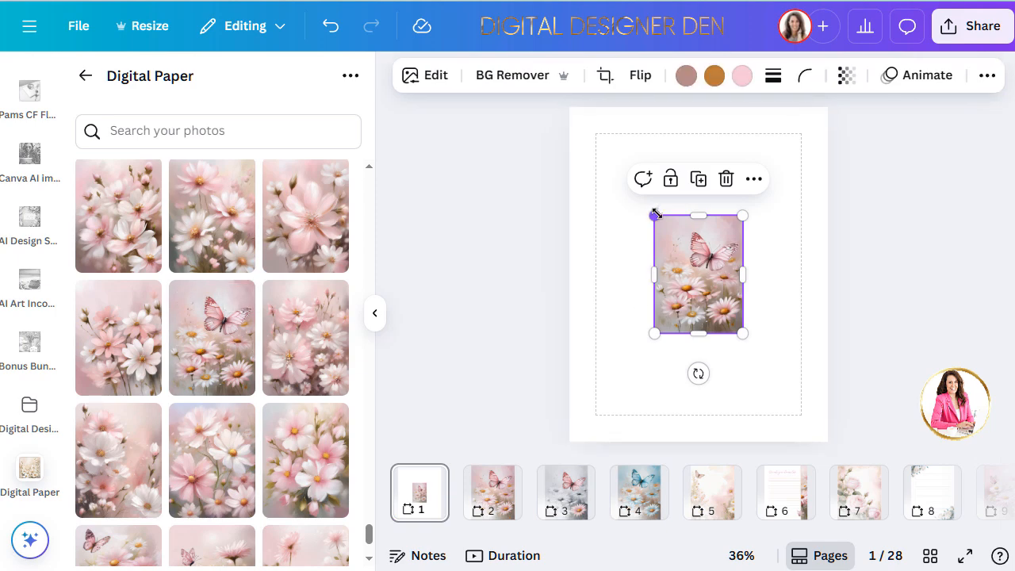
Enlarge the butterfly picture until it covers the whole first page, and collapse the image library.
drag(654, 216, 557, 109)
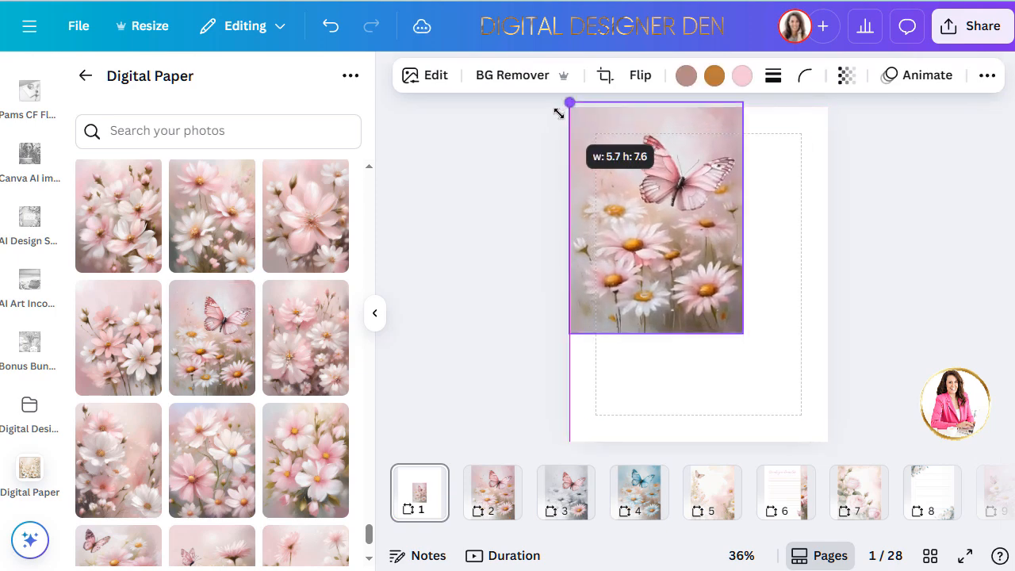
drag(740, 333, 861, 423)
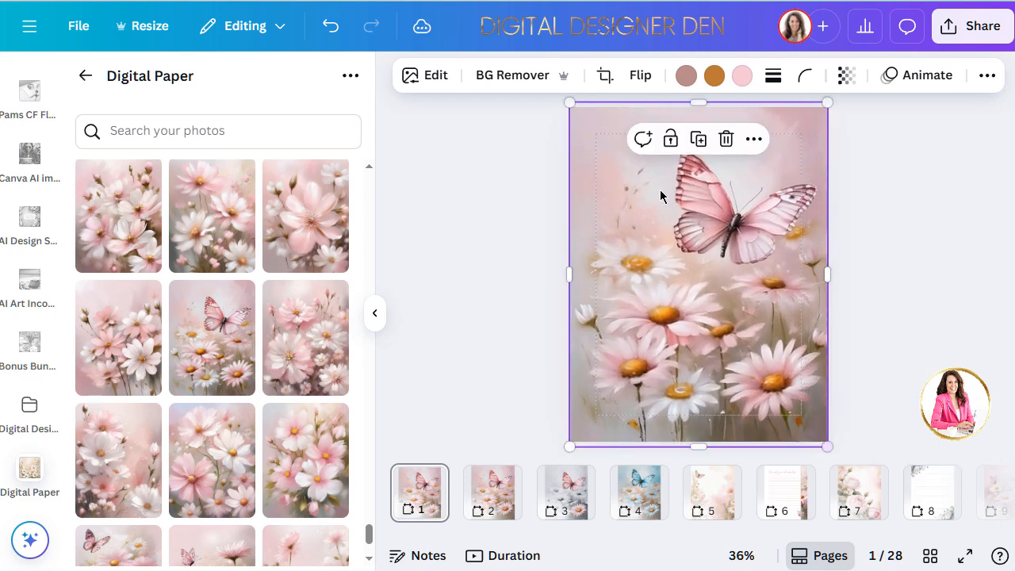
click(379, 319)
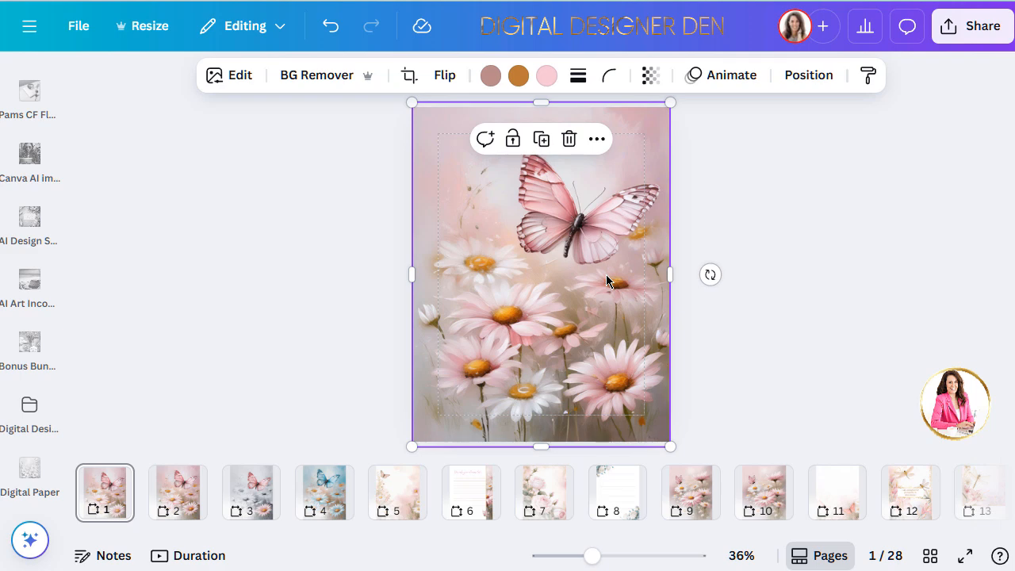
Recolour the light pink tones of the butterfly picture to the dark blue document colour.
click(550, 79)
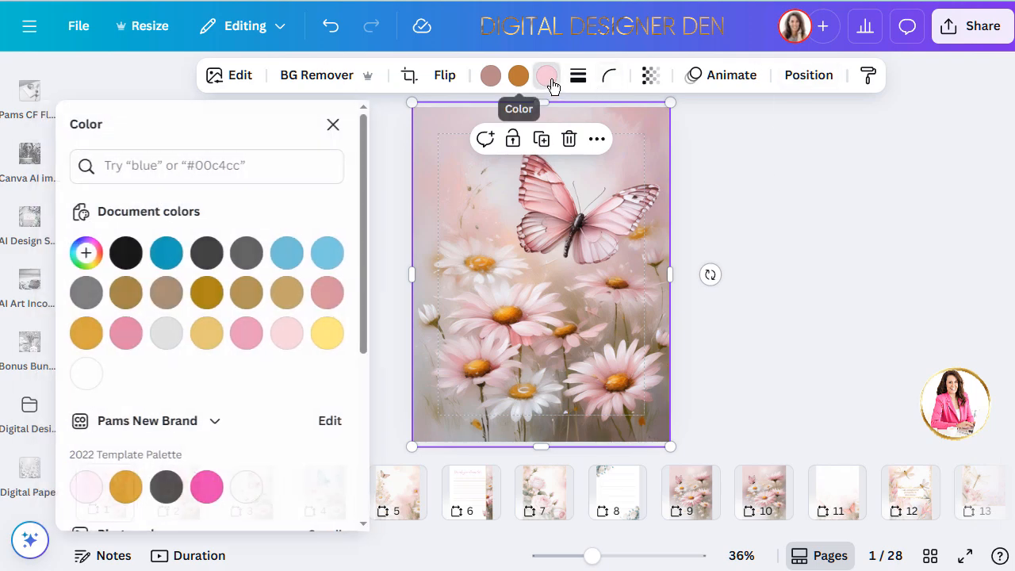
click(172, 254)
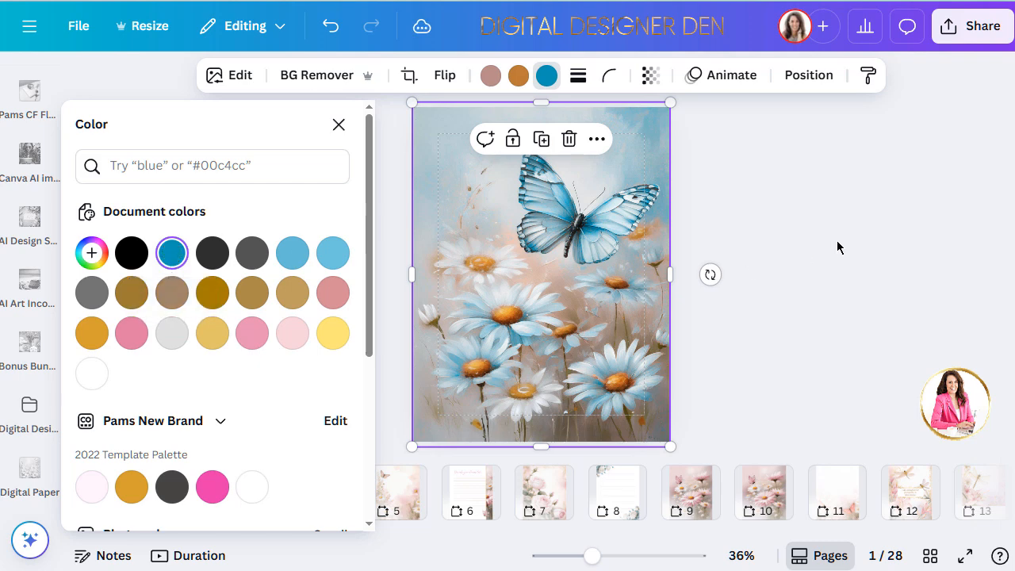
key(Escape)
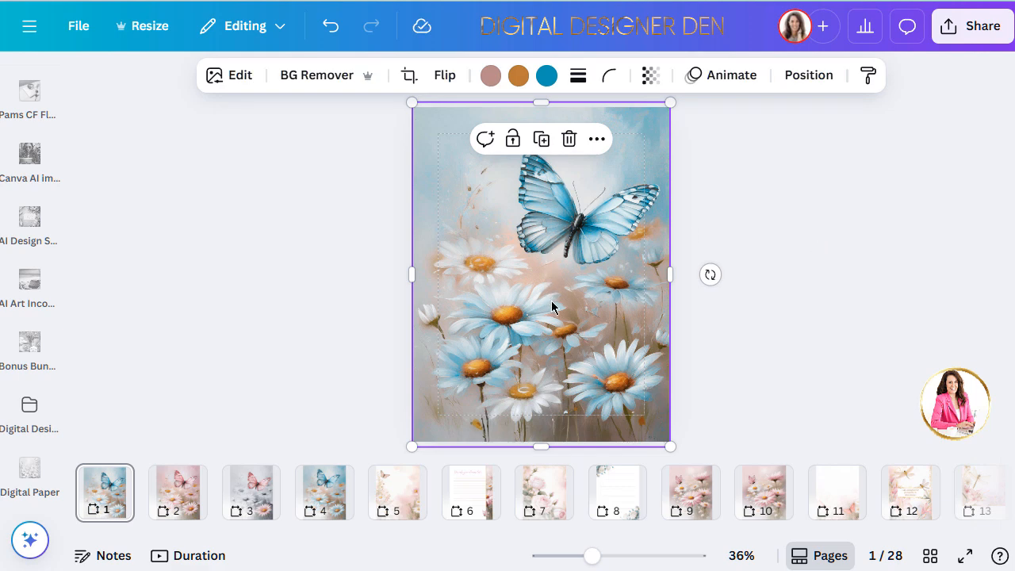
Try light purple, violet, dark blue and coral from the default solid colours on the picture's butterfly and petal tones.
click(546, 76)
scroll(252, 333, down, 4)
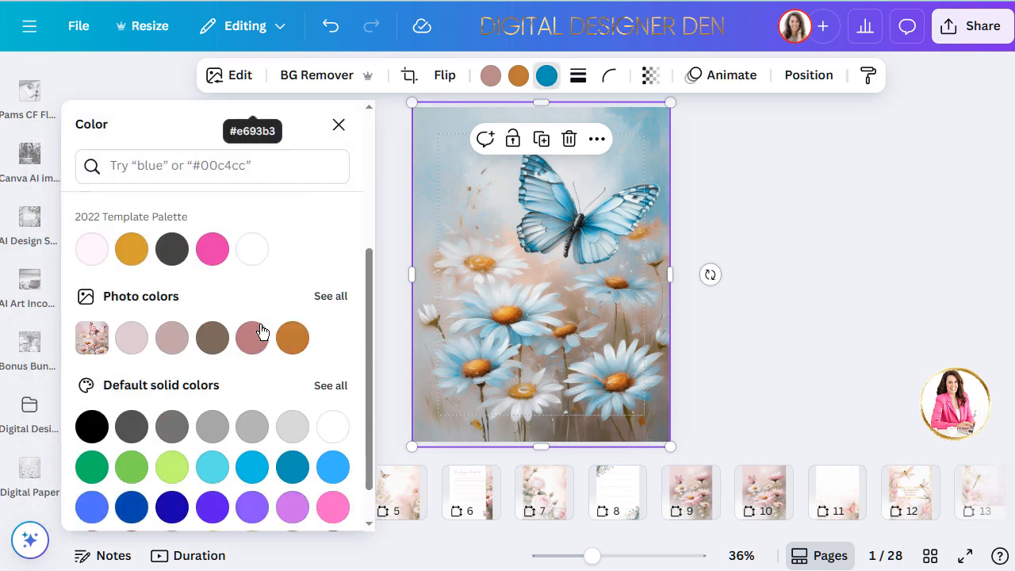
click(257, 466)
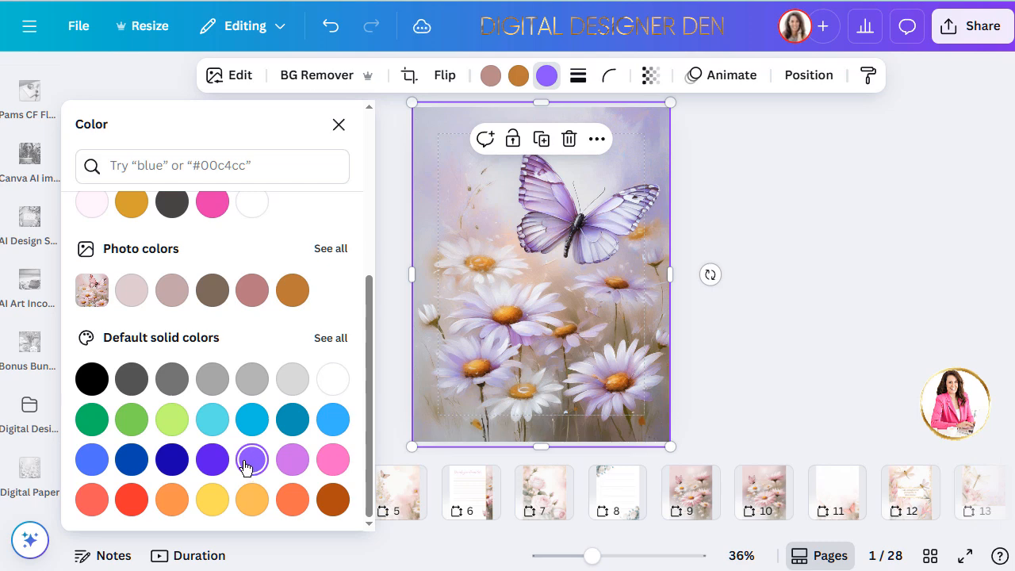
click(212, 466)
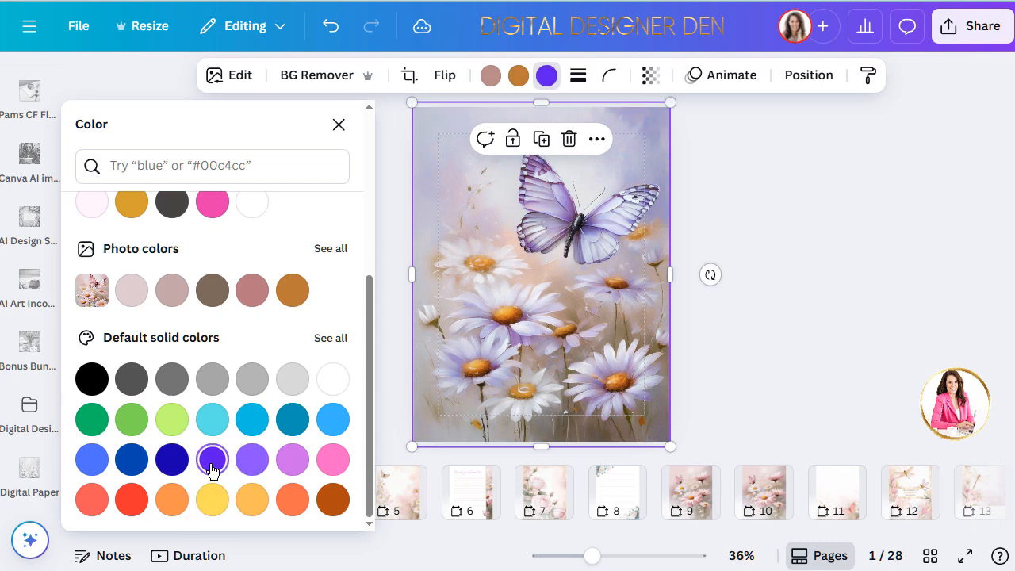
click(172, 462)
click(87, 499)
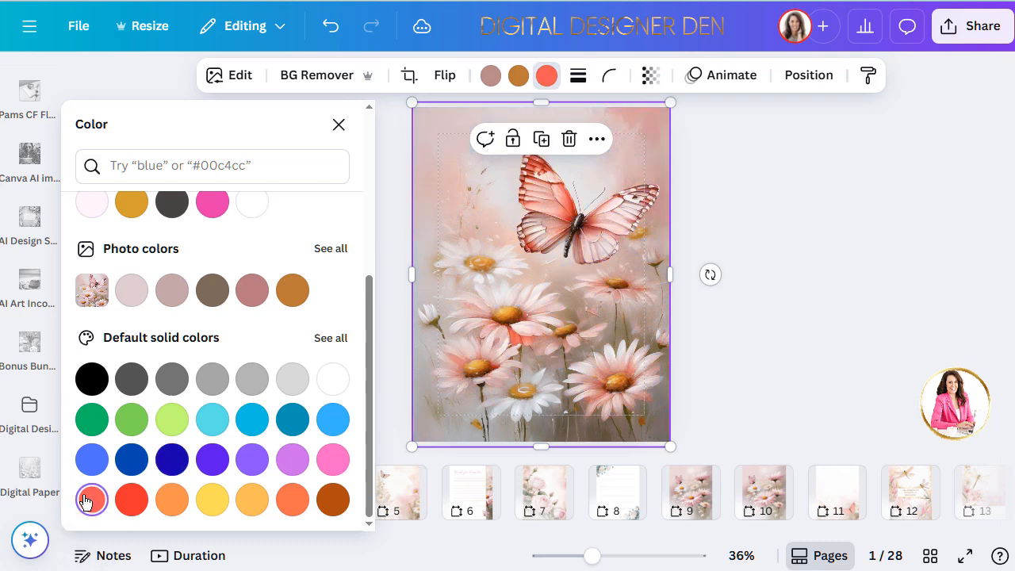
Try orange and peach from the default solid colours on the picture's butterfly and petal tones.
click(292, 498)
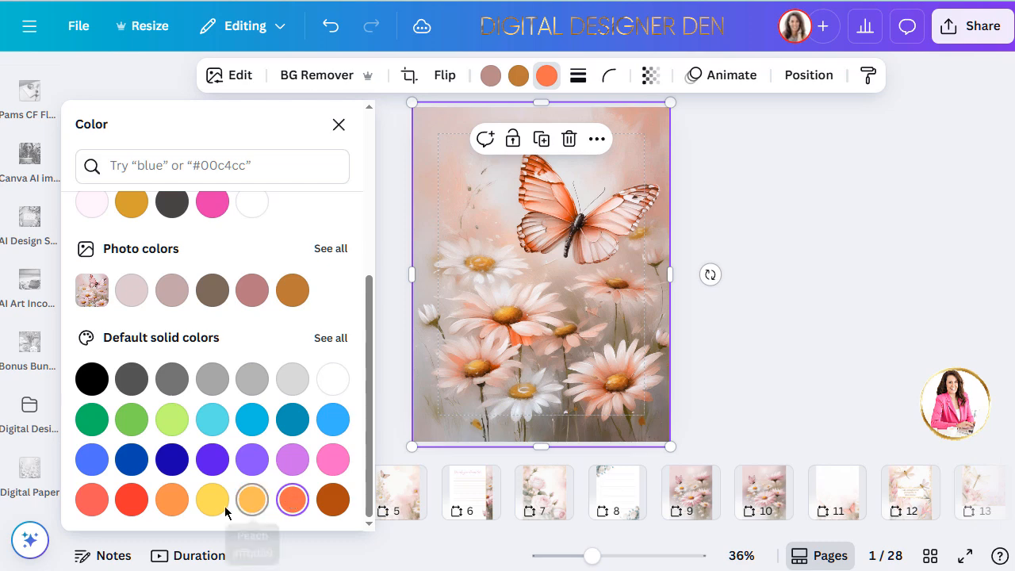
click(253, 499)
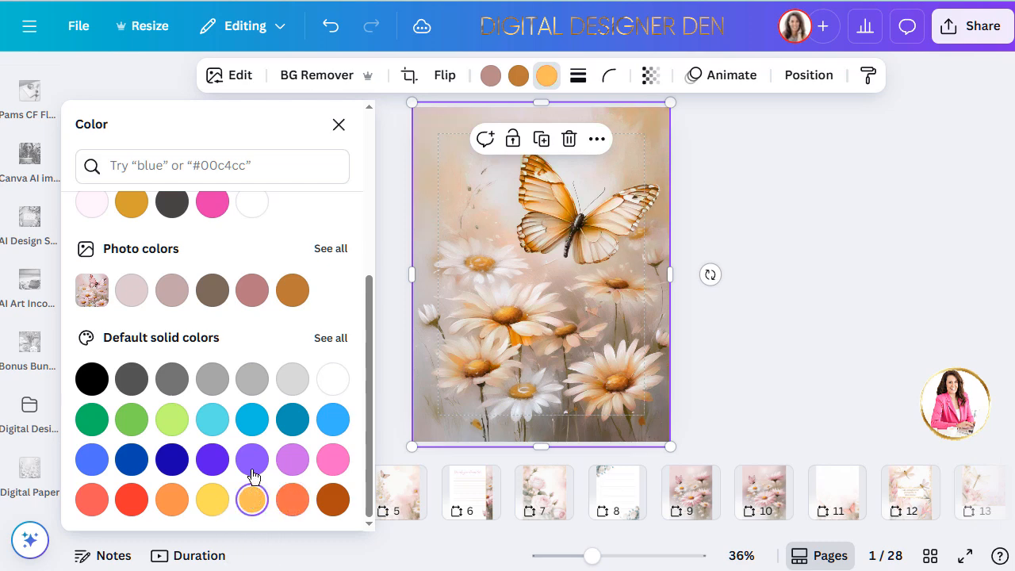
scroll(279, 414, up, 5)
click(339, 124)
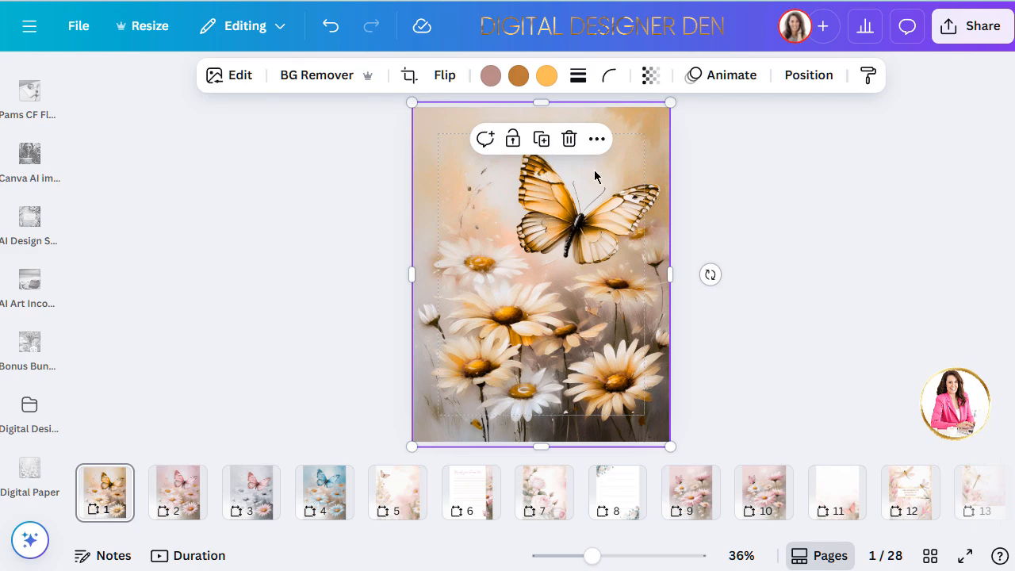
Move the grey butterfly page from third to second place in the page order.
key(Escape)
click(31, 468)
click(573, 172)
click(257, 499)
drag(257, 500, 162, 488)
Crop the coloured overlay on page 2 from below to just the butterfly, removing the pink daisy, and select the grey background picture.
click(475, 231)
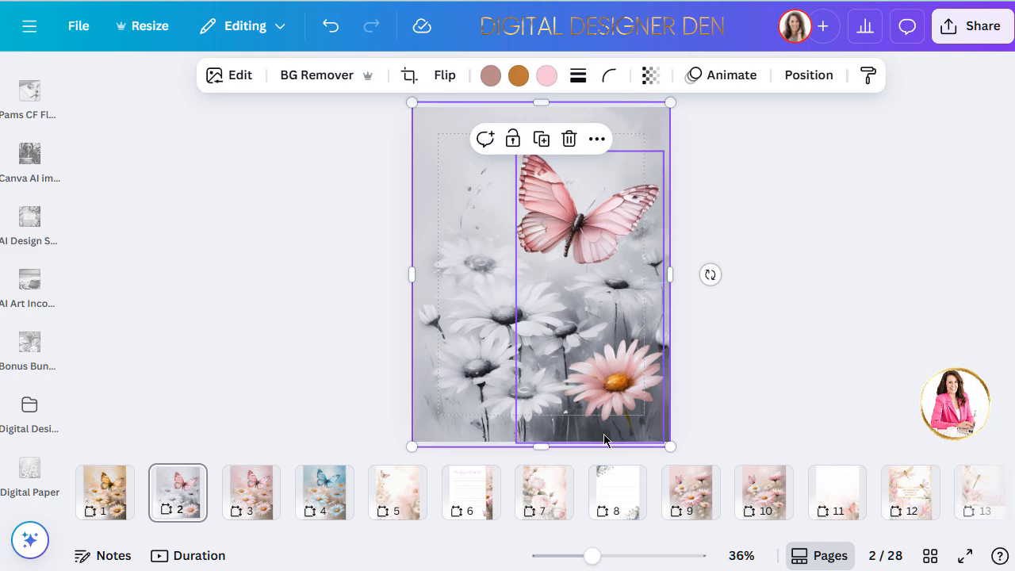
click(628, 386)
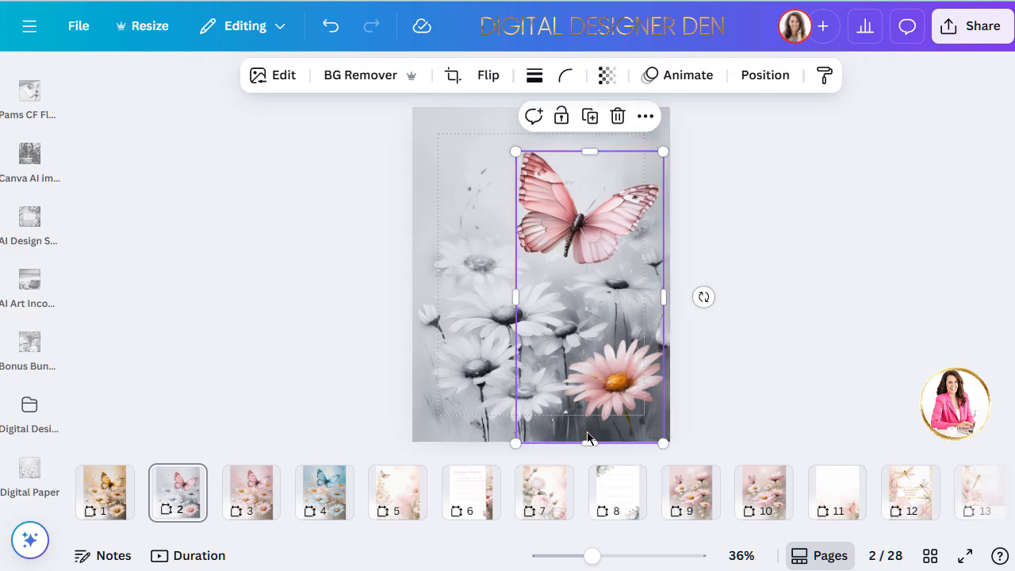
drag(587, 437, 584, 290)
click(835, 316)
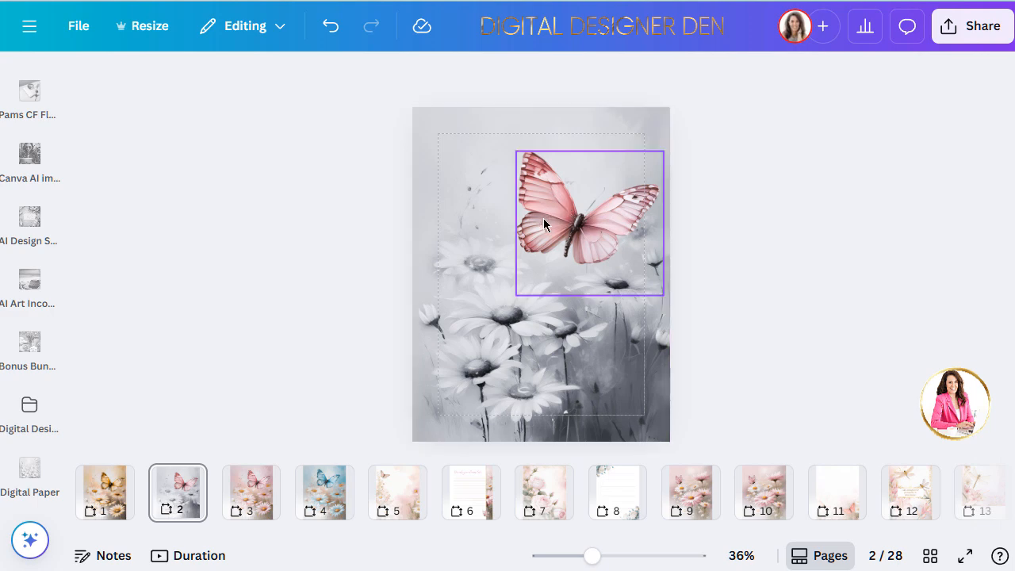
click(479, 199)
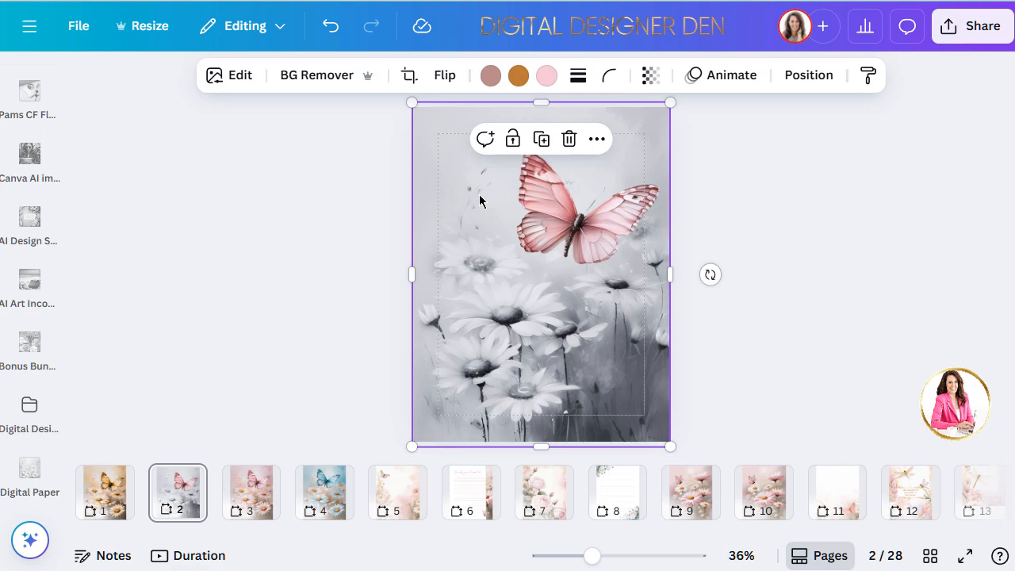
Open the image adjustments for the butterfly picture on page 1 and restrict them to the background.
click(103, 506)
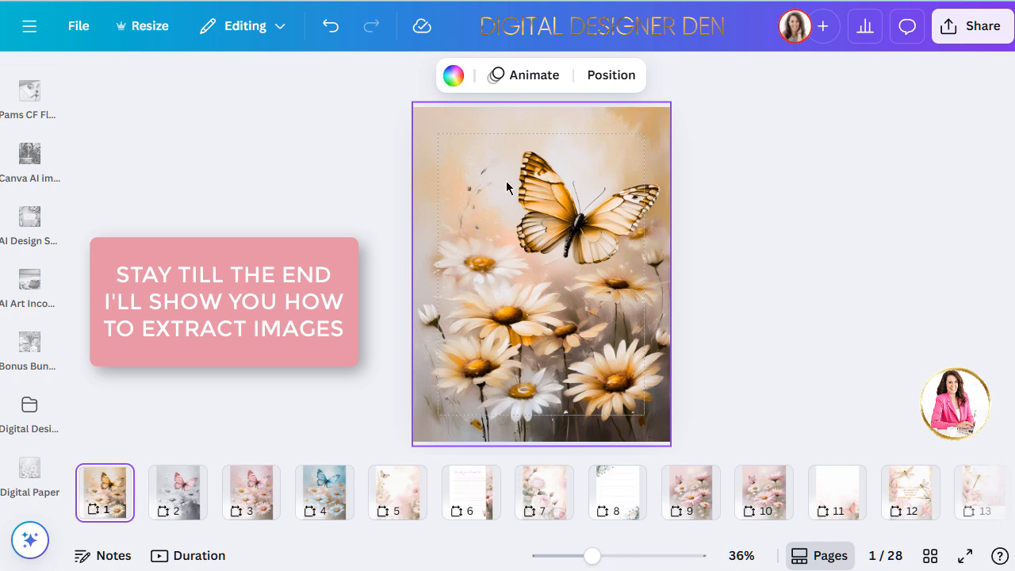
click(476, 181)
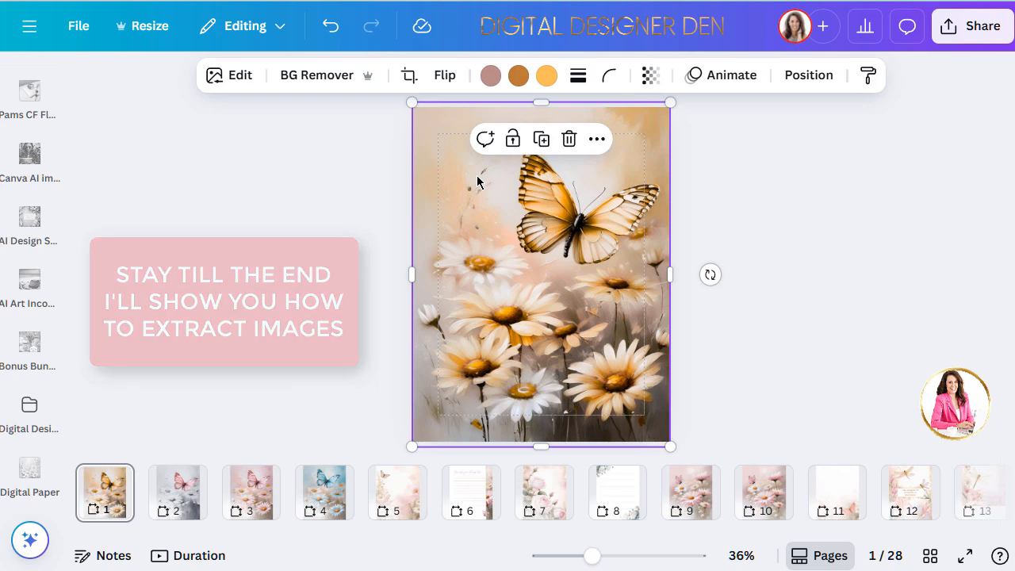
click(240, 79)
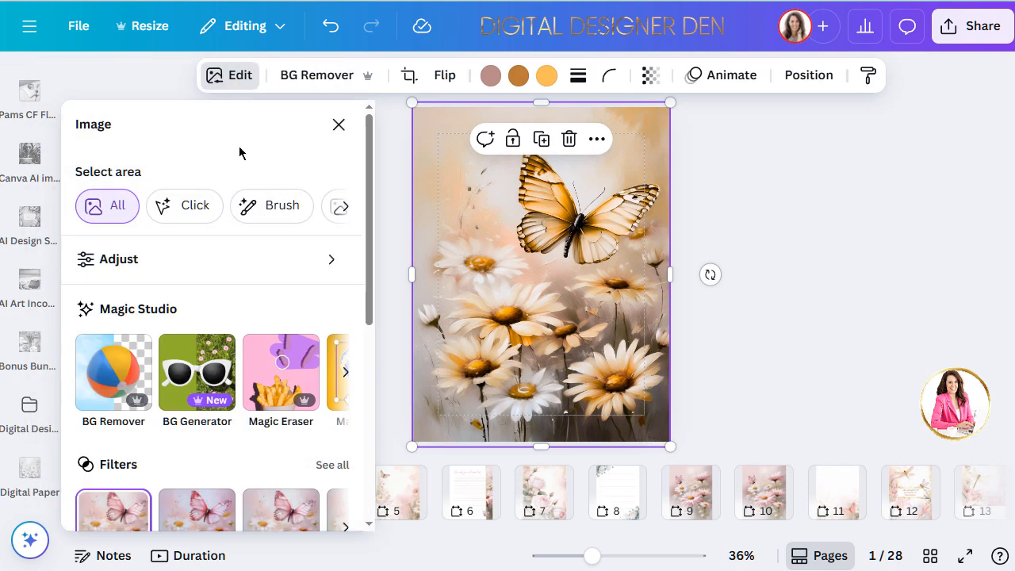
click(257, 259)
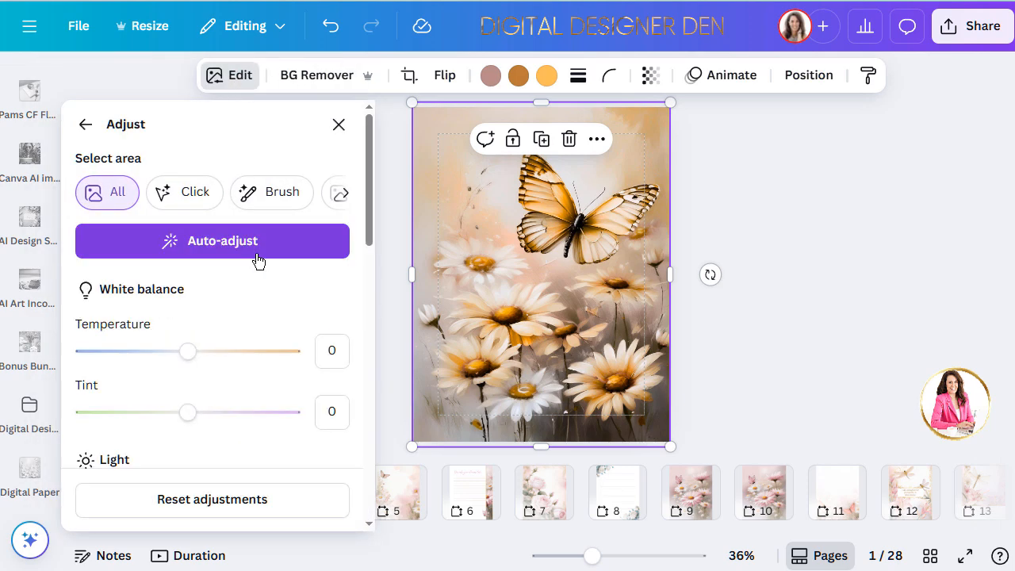
click(342, 195)
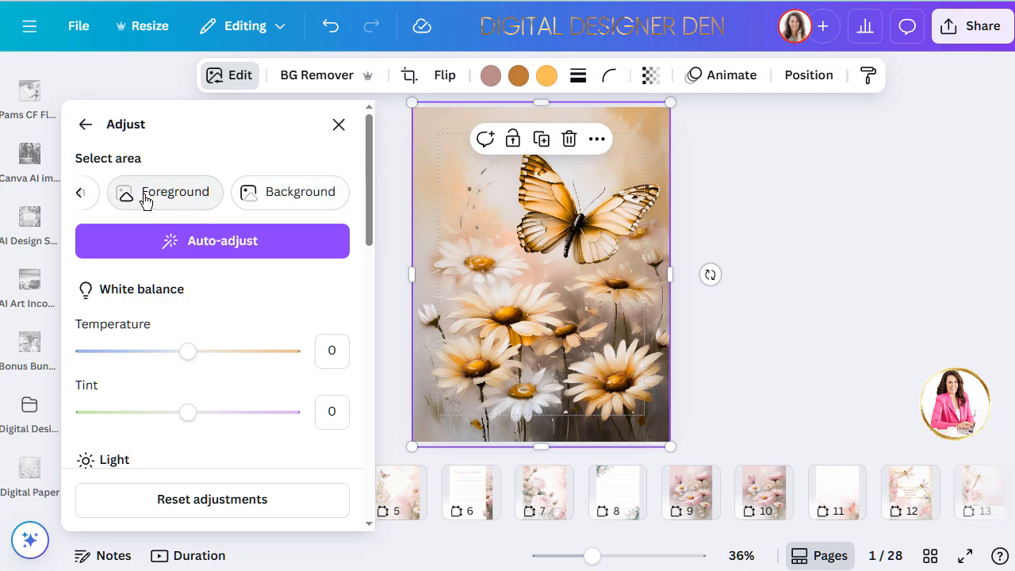
click(302, 200)
Set the saturation of the picture's background to -100 and close the adjustments.
scroll(299, 308, down, 9)
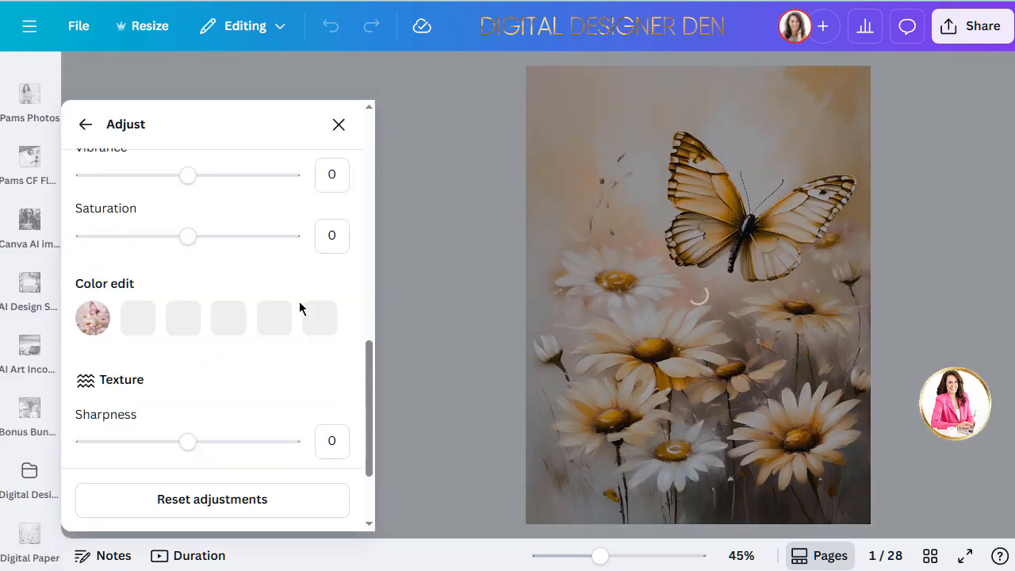
scroll(299, 306, up, 4)
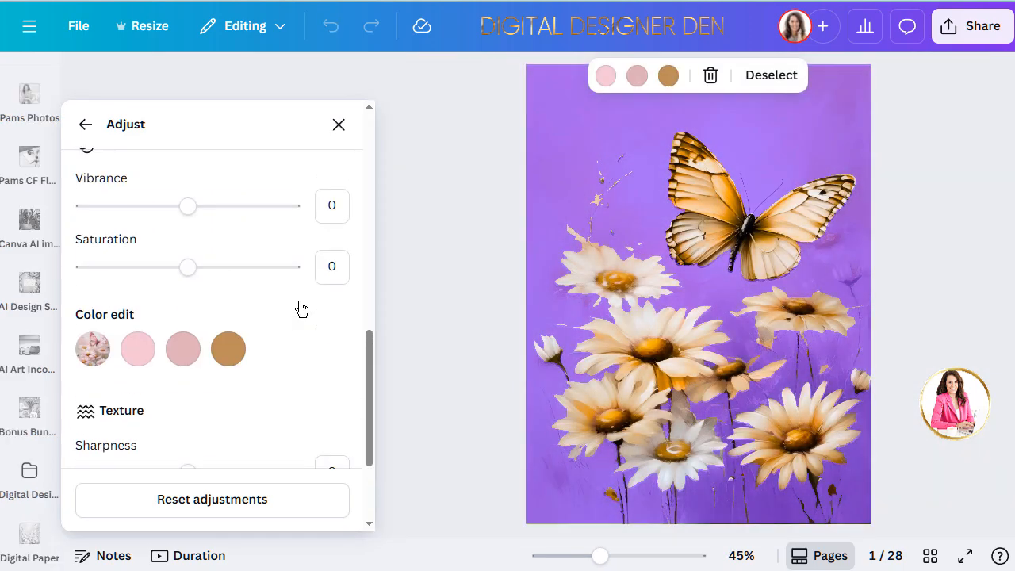
drag(188, 270, 50, 273)
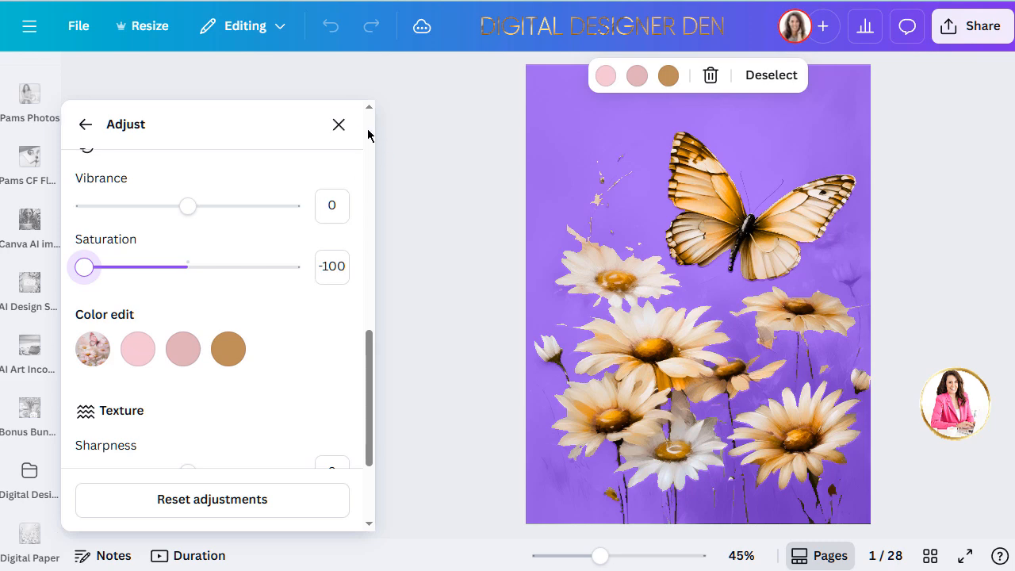
click(339, 125)
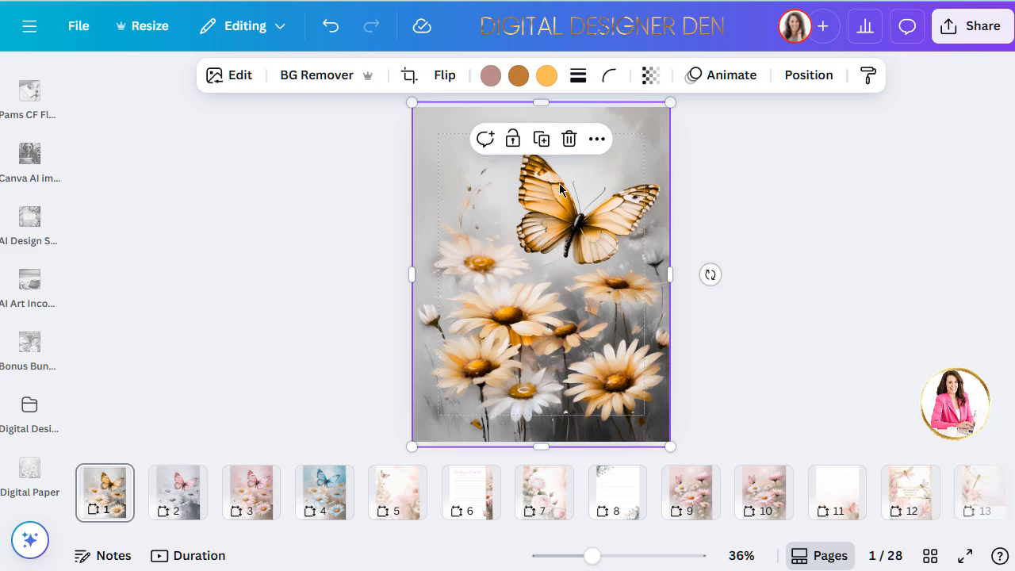
Recolour the peach tones of the butterfly and daisies on page 1 to the pink document colour #dd7da2.
click(545, 76)
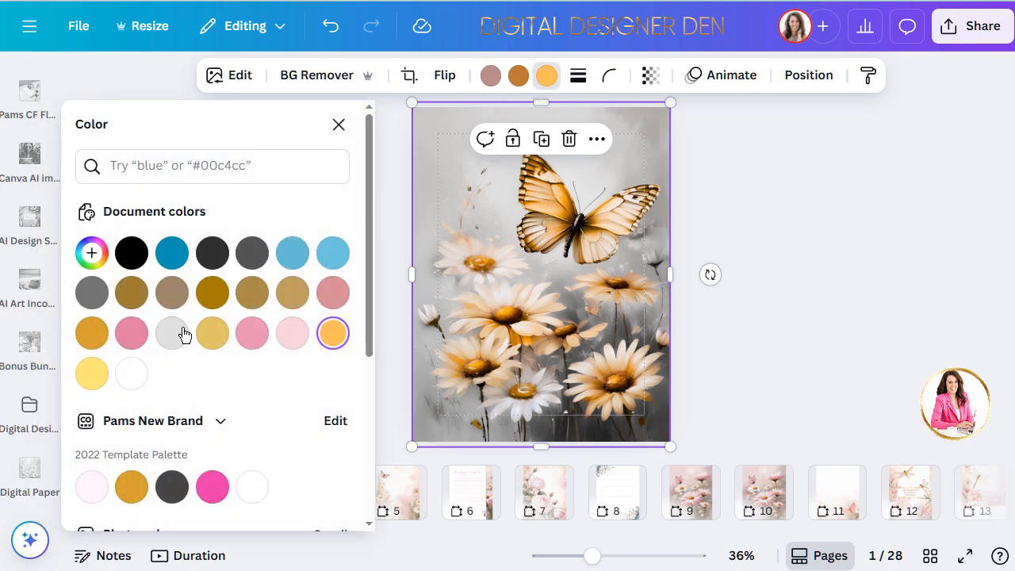
click(133, 332)
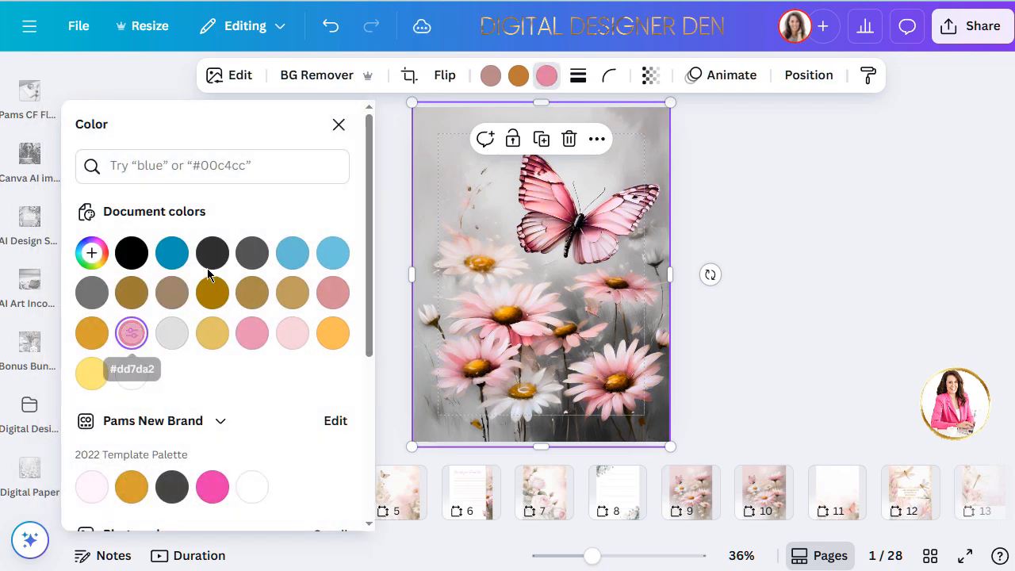
Recolour the pink tones of the butterfly and daisies on page 1 to the blue document colour and close the colour choices.
click(171, 251)
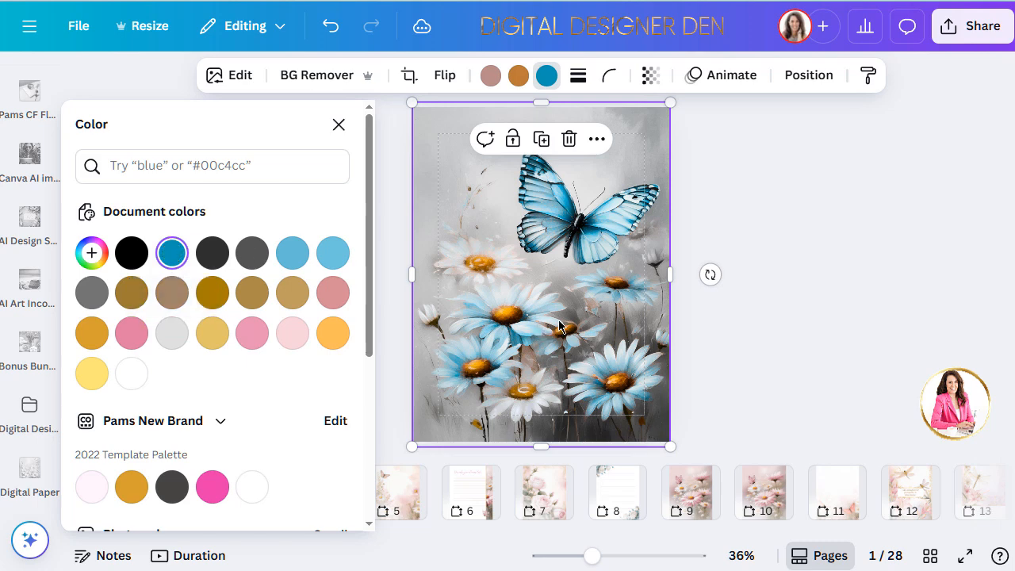
click(339, 124)
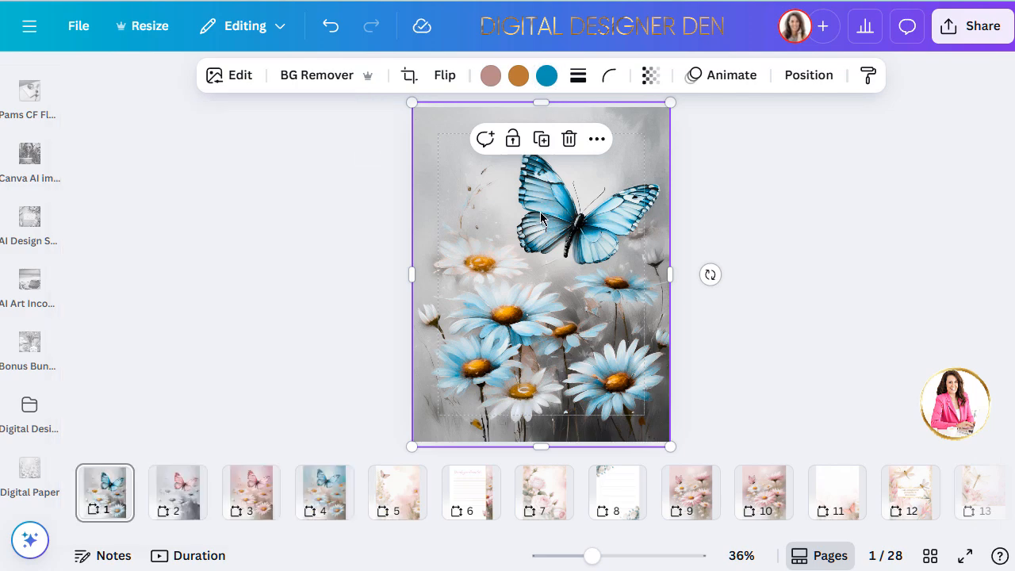
Open the picture's image adjustments on page 1 and raise the background's saturation to -1.
click(245, 83)
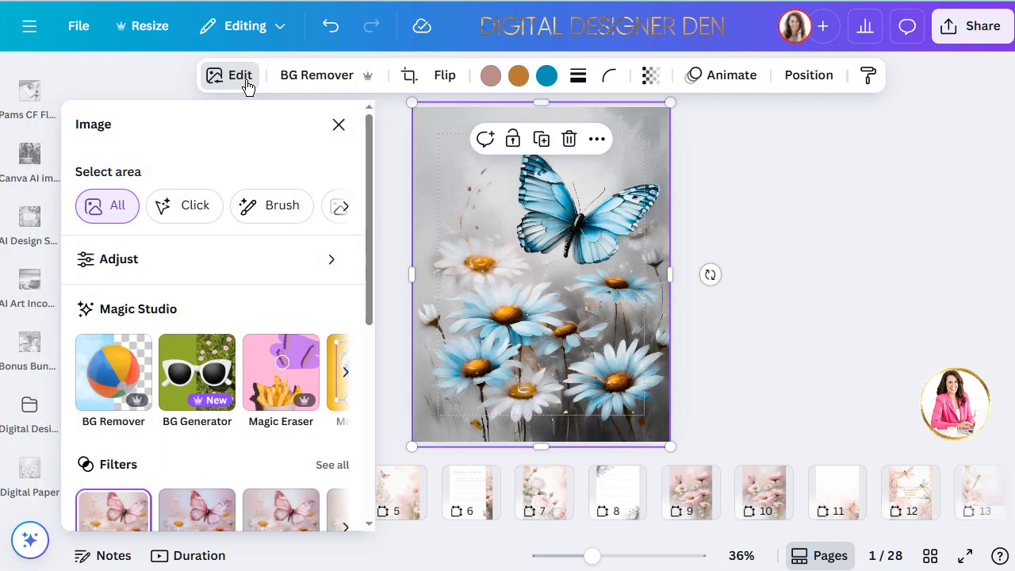
click(264, 257)
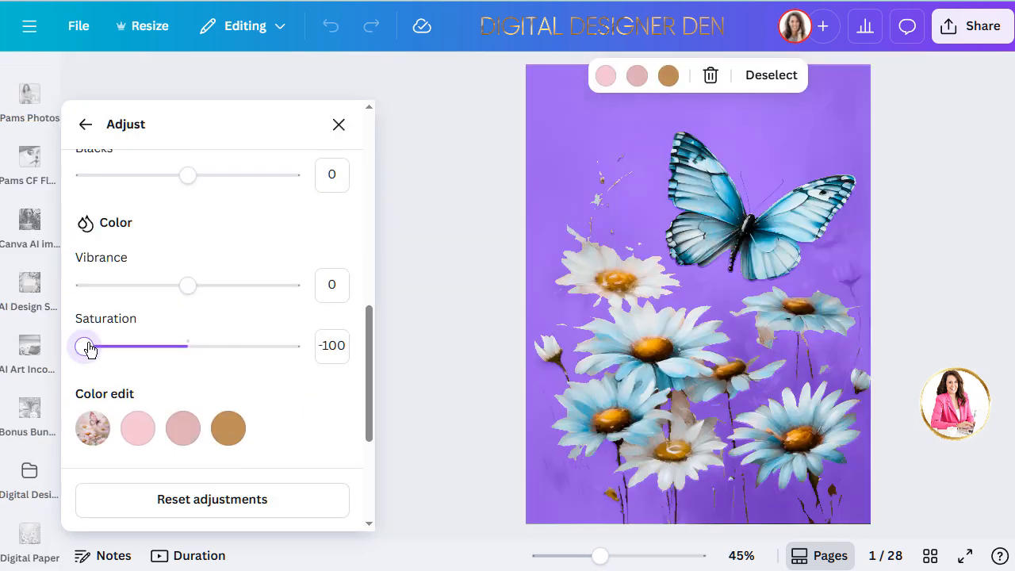
drag(88, 349, 188, 346)
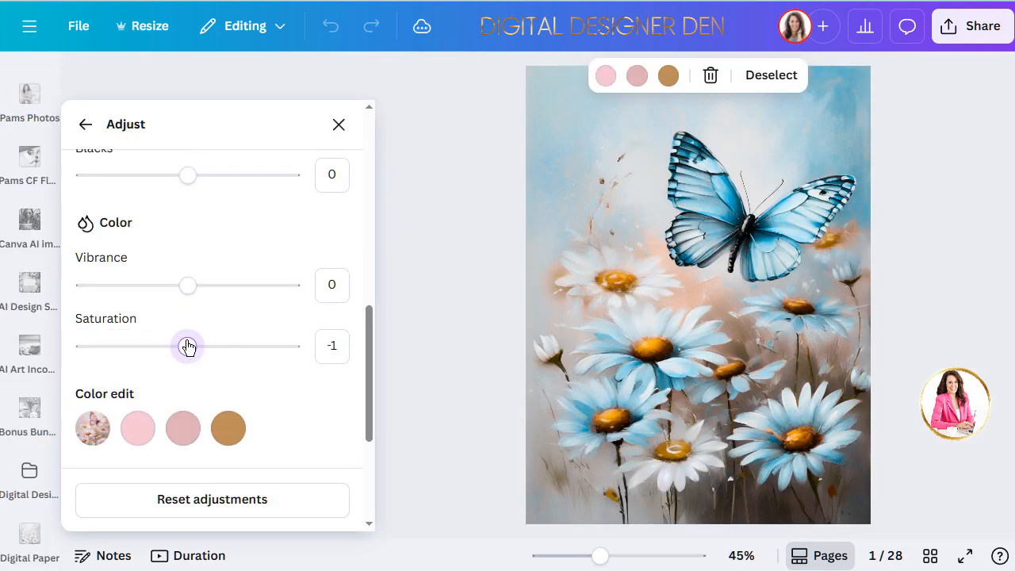
Restrict the adjustments to the foreground, set its saturation to -100 and close the adjustments.
scroll(261, 299, up, 8)
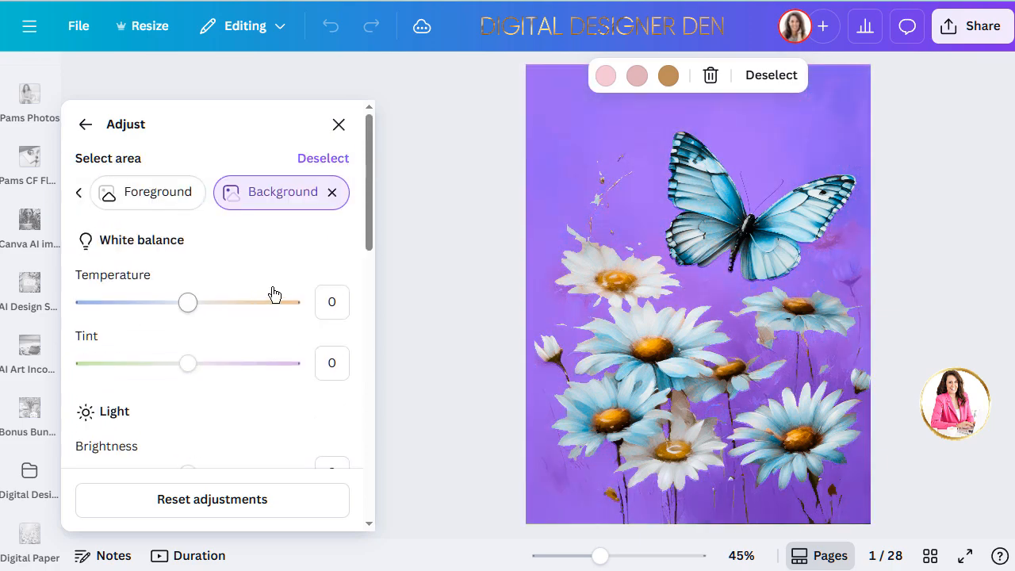
click(152, 193)
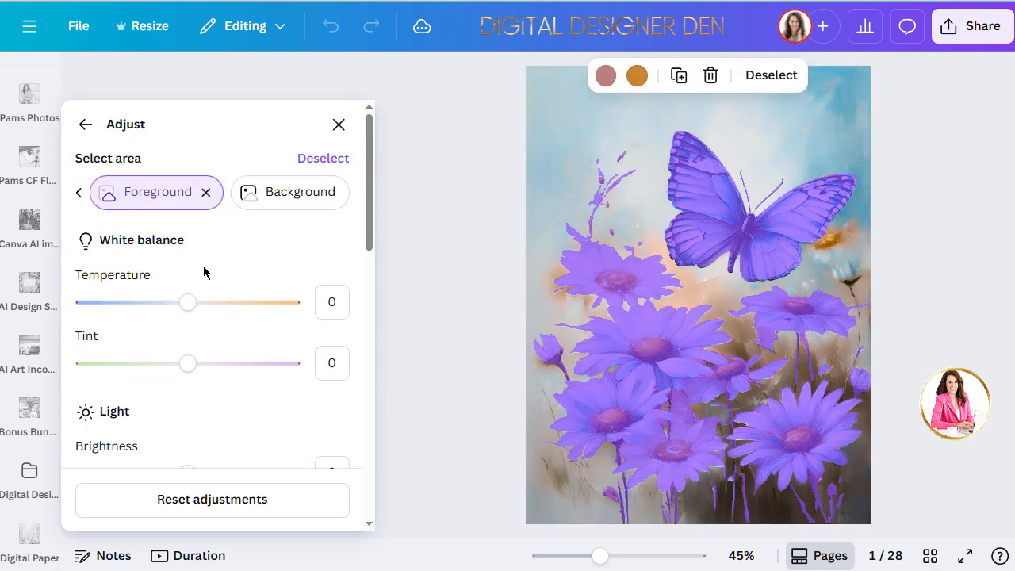
scroll(187, 270, down, 7)
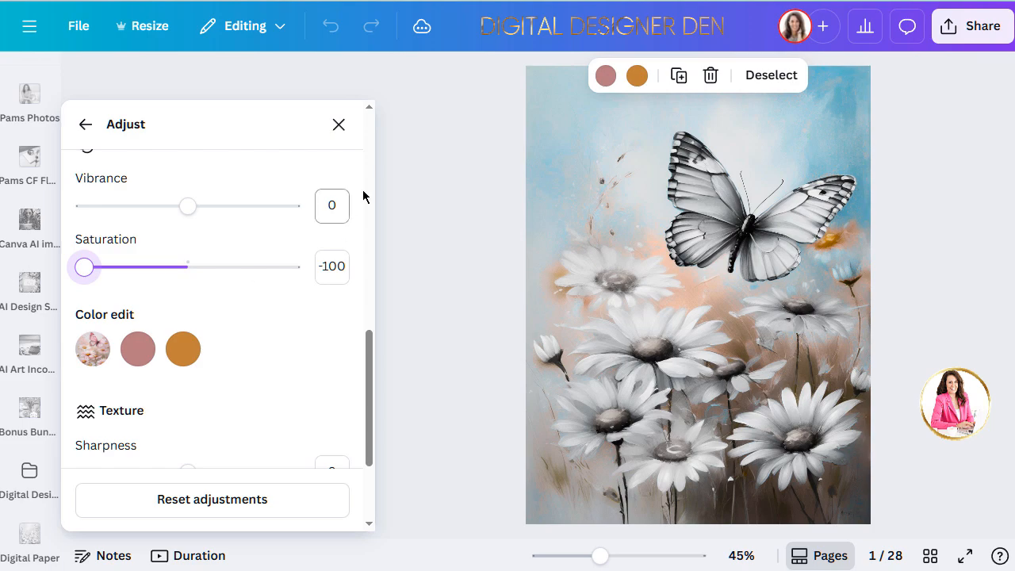
click(338, 127)
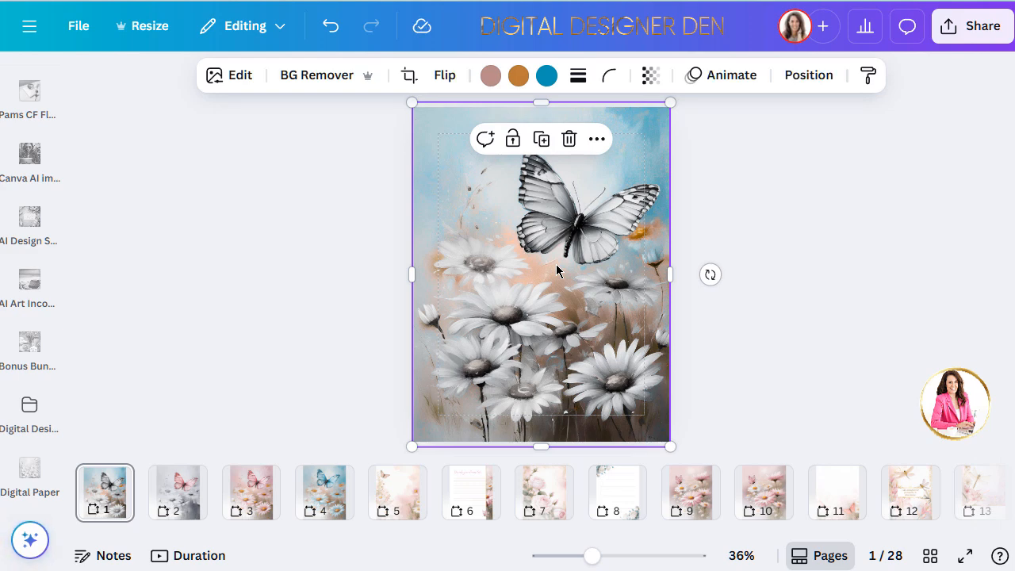
Examine the floral picture on page 5 and the butterfly graphics layered over the faded version on page 6.
click(398, 500)
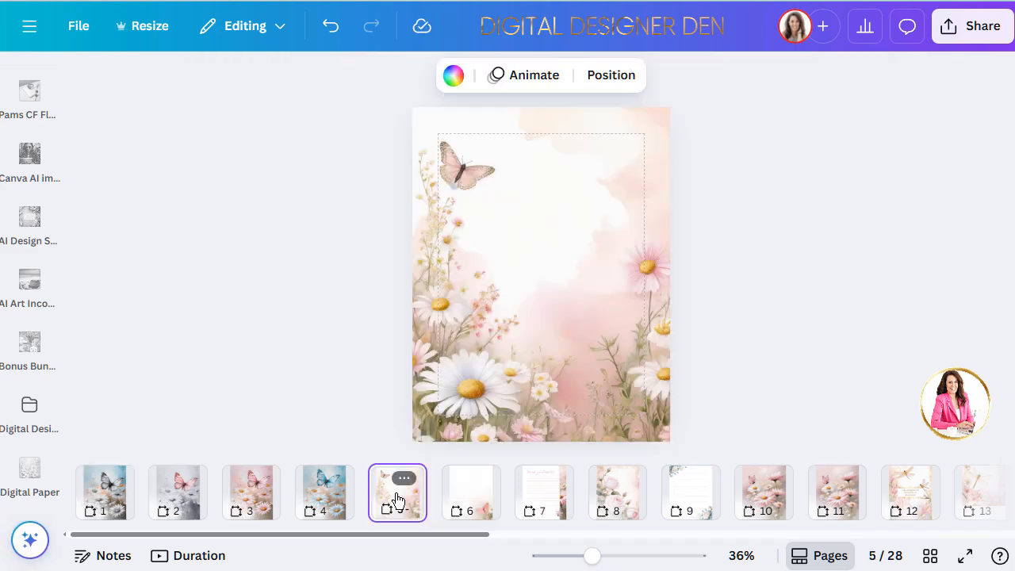
click(526, 305)
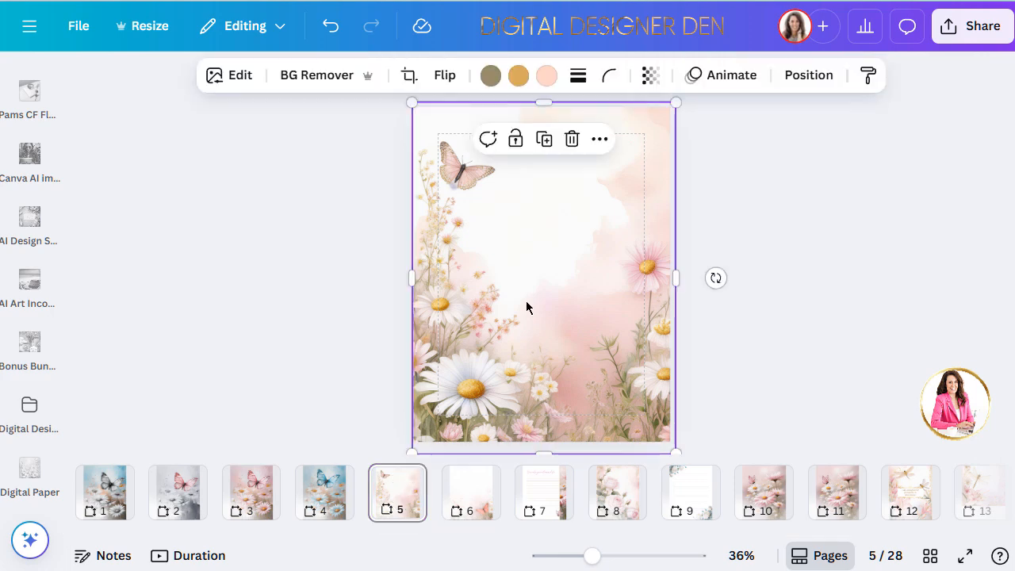
click(469, 501)
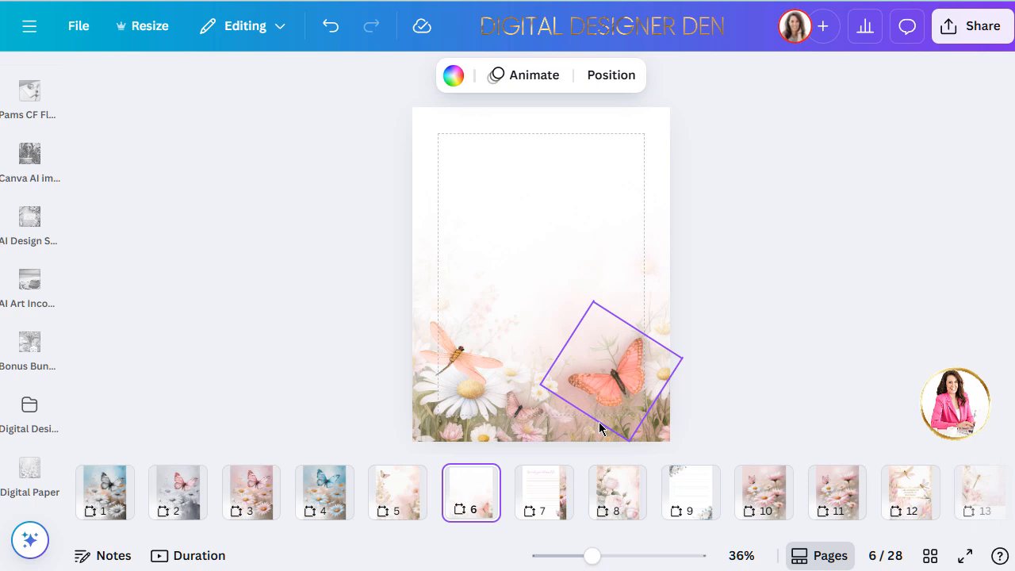
click(460, 373)
click(665, 377)
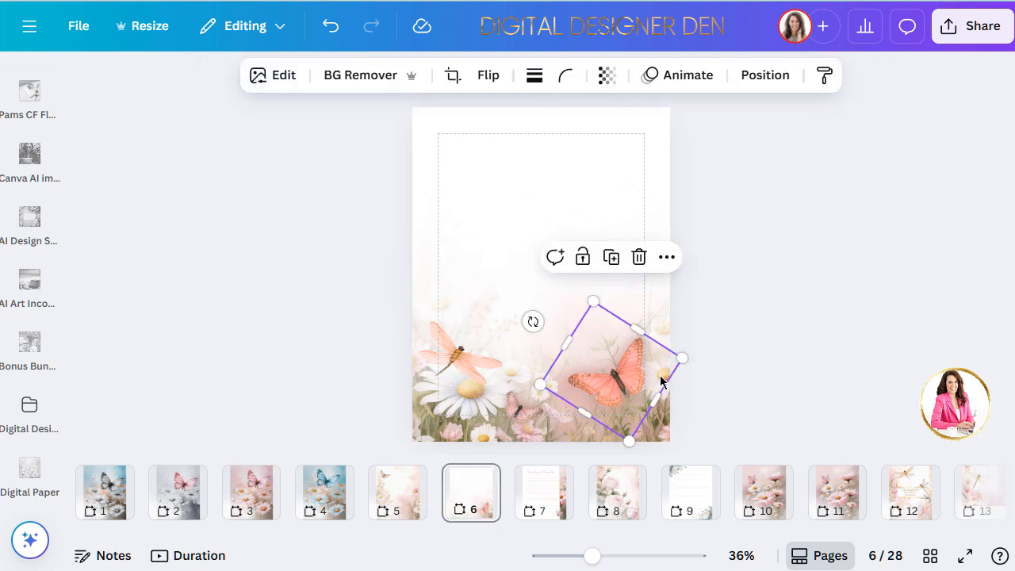
click(525, 421)
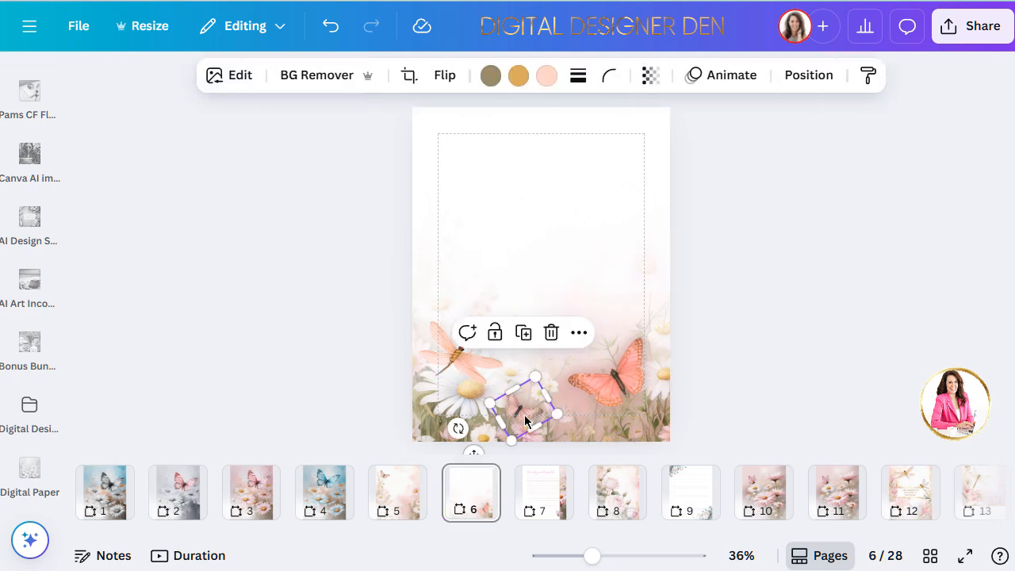
Duplicate the floral butterfly page 5 and search the elements for "white fade".
click(389, 494)
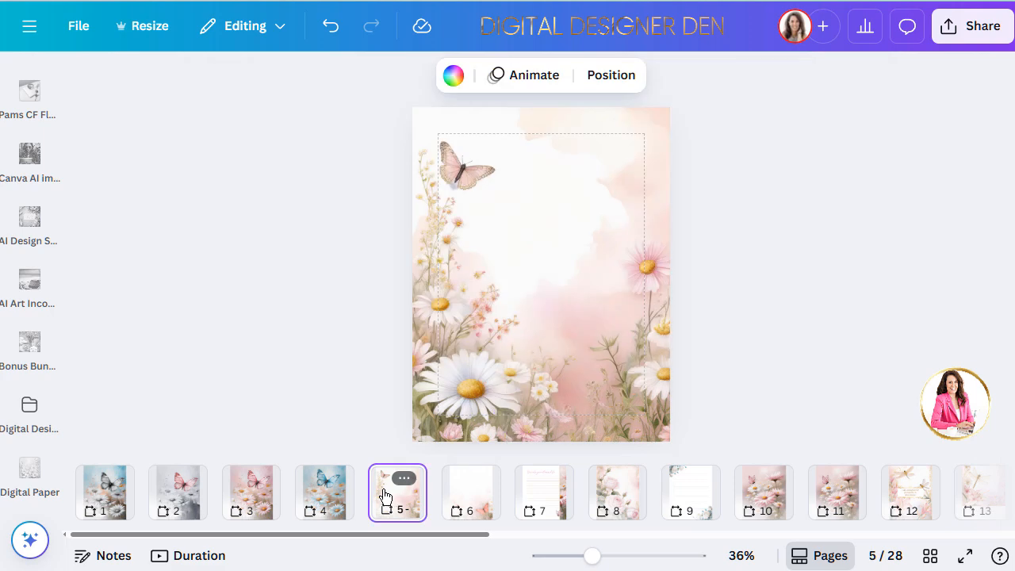
click(474, 496)
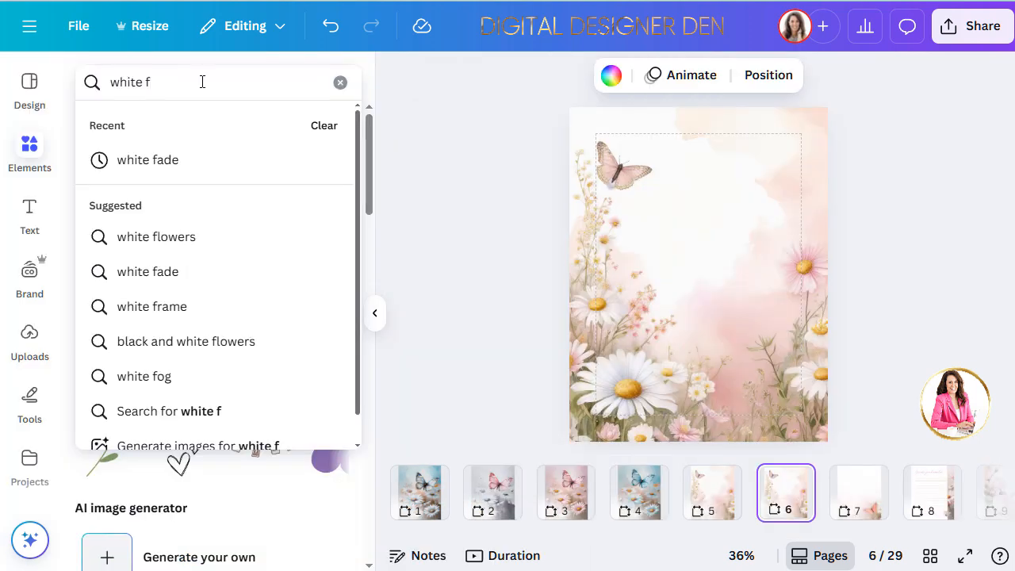
key(BackSpace)
key(BackSpace)
key(BackSpace)
key(BackSpace)
key(BackSpace)
key(BackSpace)
key(BackSpace)
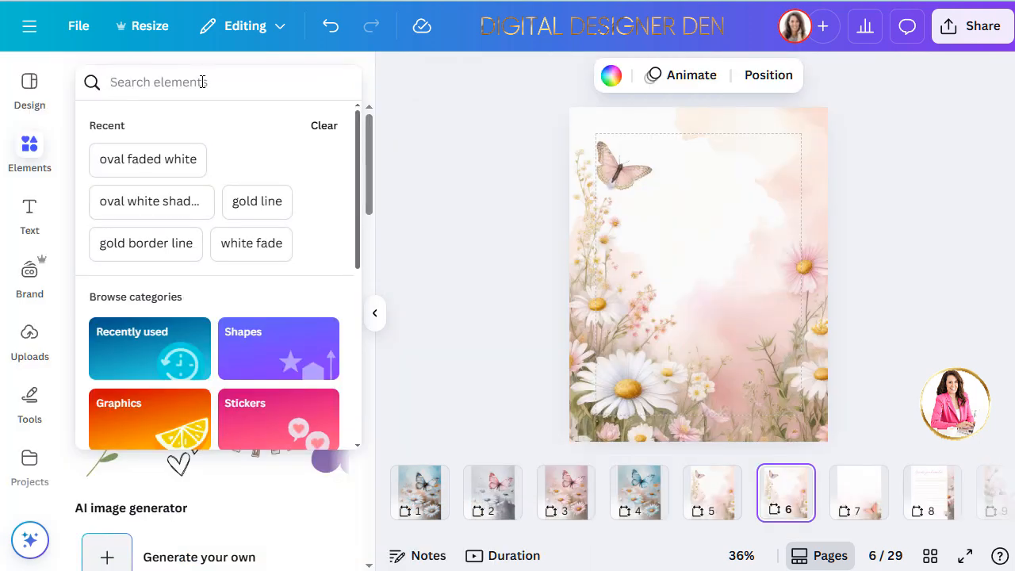
text(white fade)
key(Return)
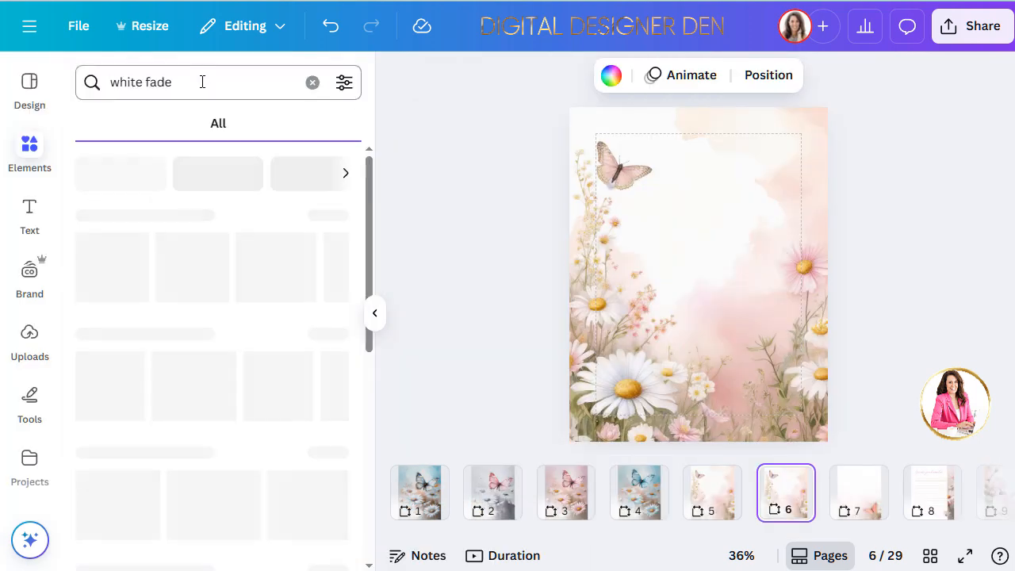
Add a white fade graphic to the duplicated page 6 and flip it vertically.
click(111, 245)
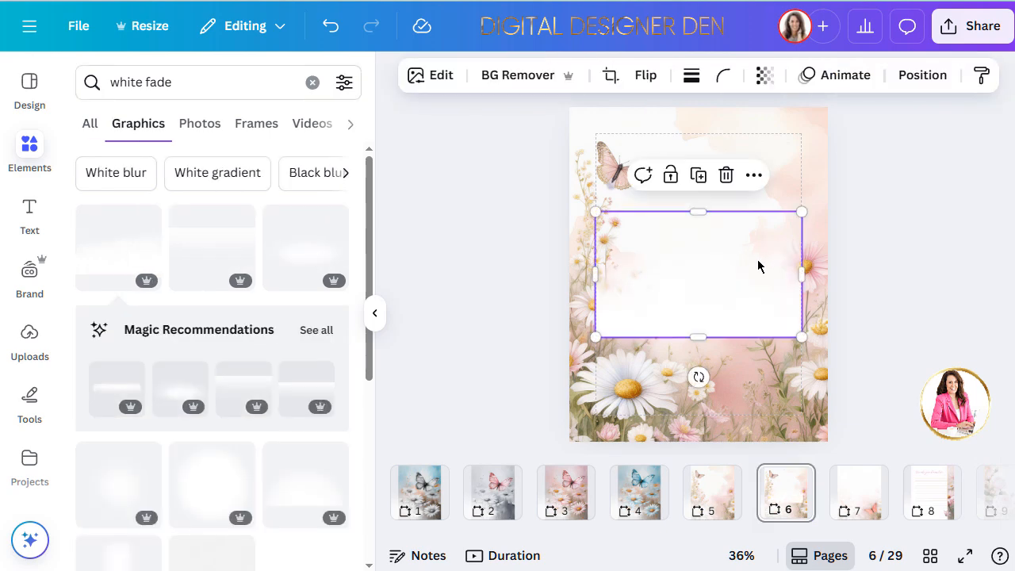
click(645, 75)
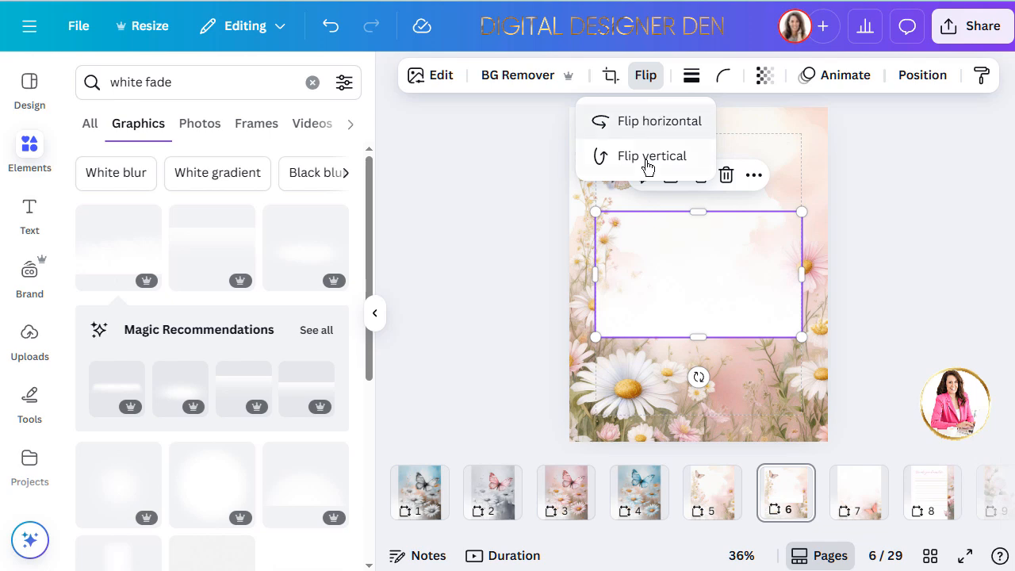
click(647, 163)
Align the white fade with the page's top, stretch it across the full width and past the bottom edge, and shift it slightly upward.
drag(663, 258, 639, 150)
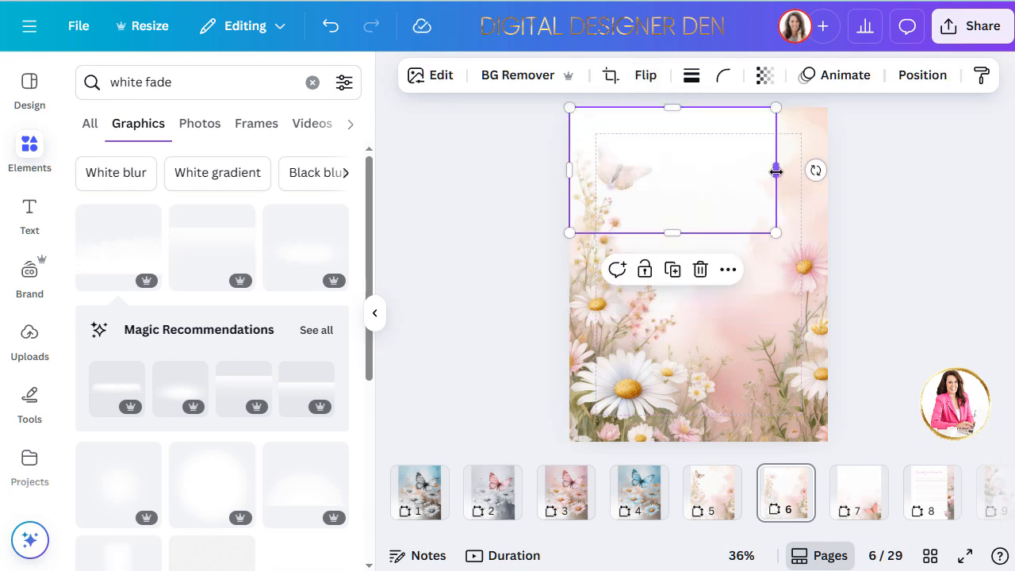
drag(776, 171, 827, 171)
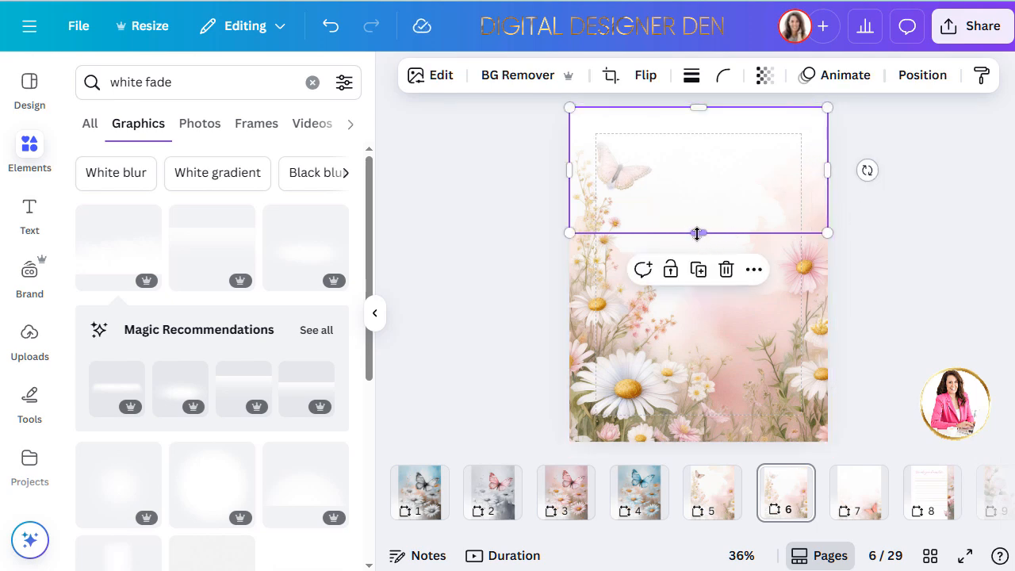
drag(698, 232, 698, 453)
drag(698, 570, 696, 570)
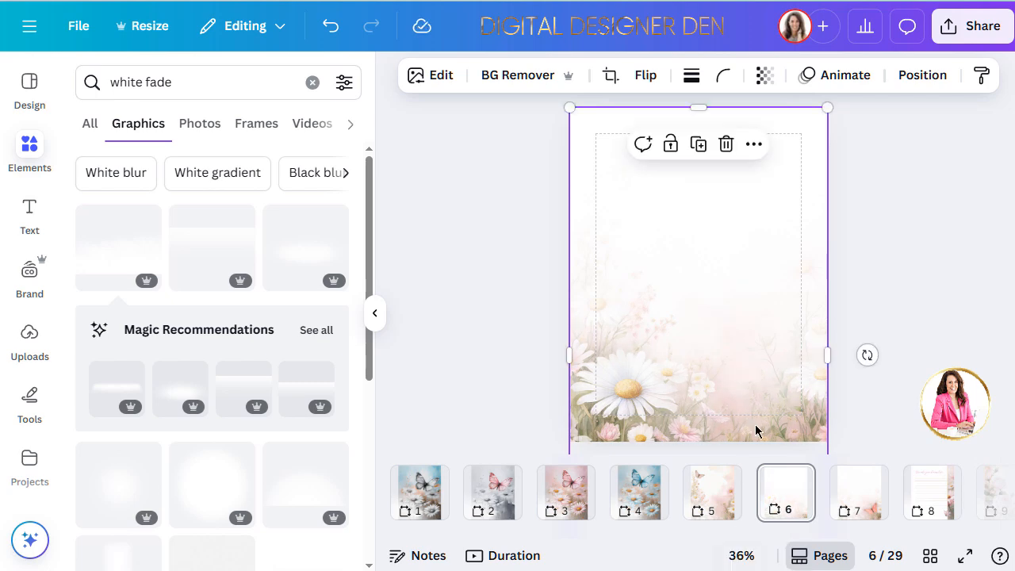
mouse_move(724, 287)
mouse_down()
mouse_move(724, 266)
mouse_move(727, 283)
mouse_up()
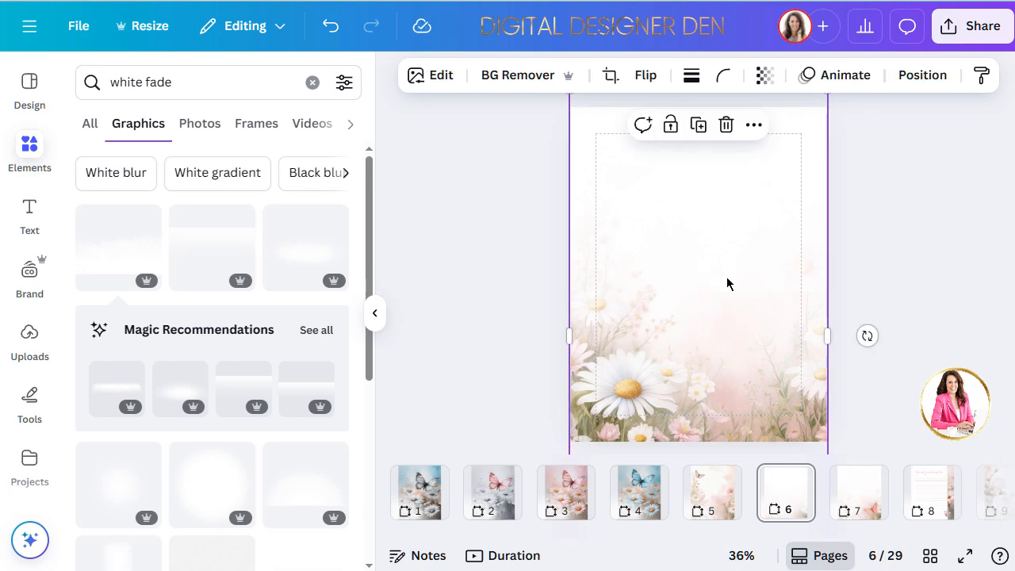
click(895, 265)
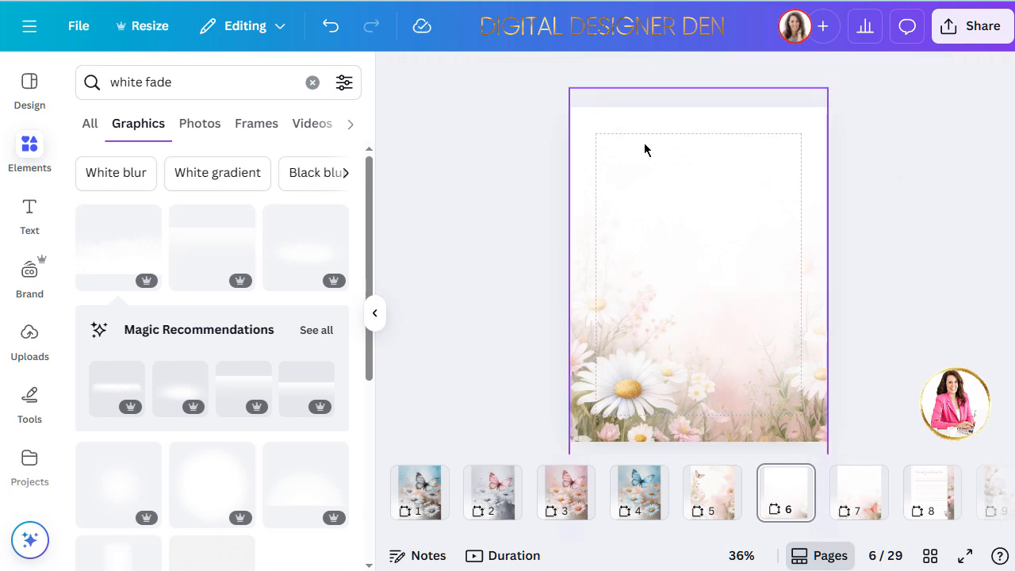
Copy the writing lines from page 8 onto the faded page 6 and fit them between the side margin guides.
click(930, 488)
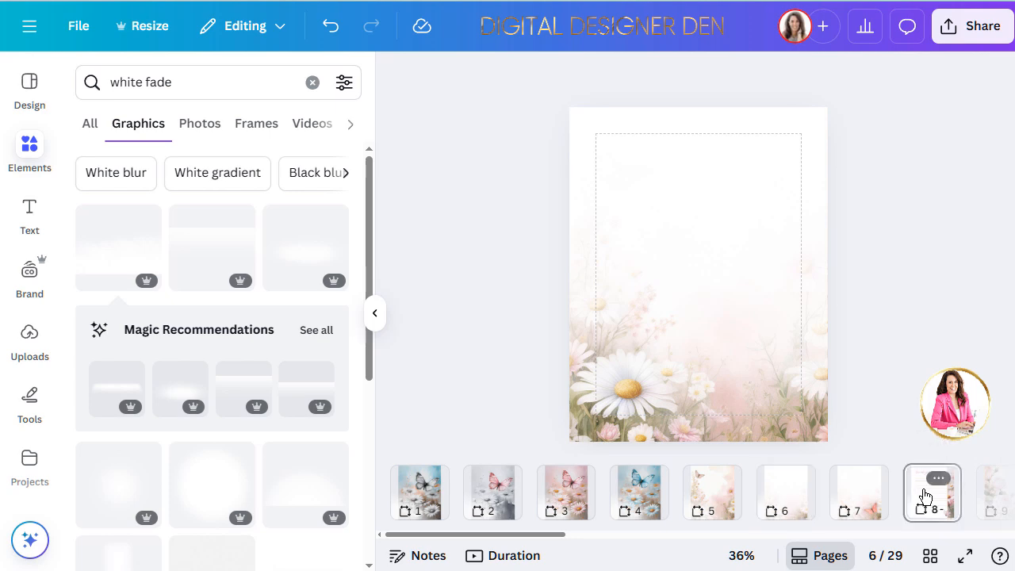
click(587, 180)
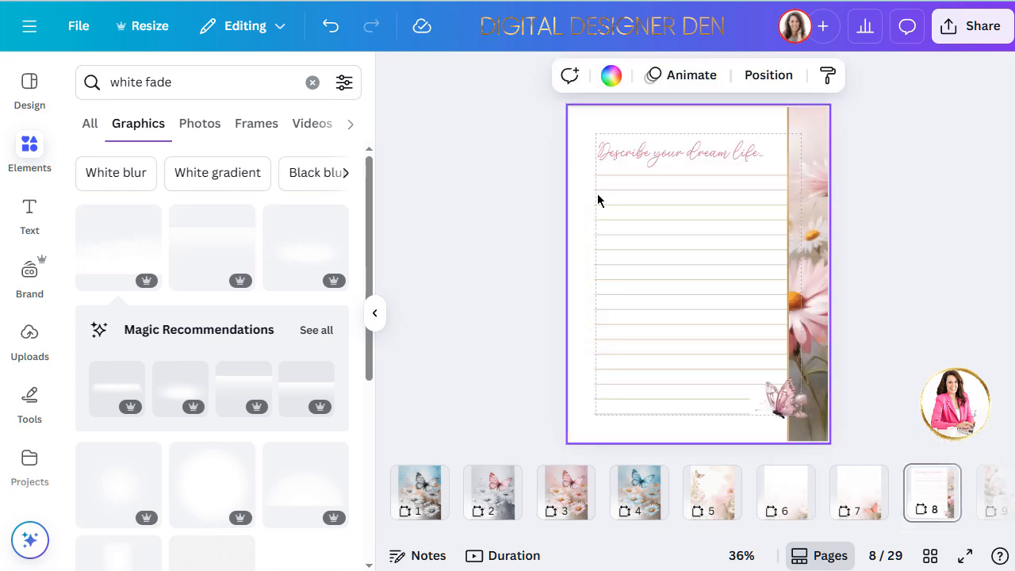
drag(579, 170, 623, 362)
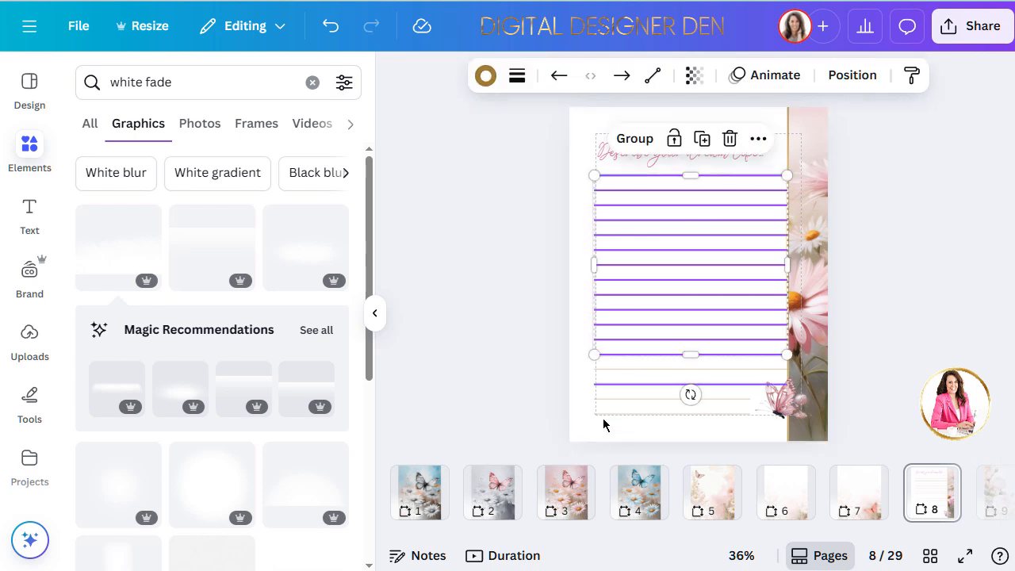
click(774, 485)
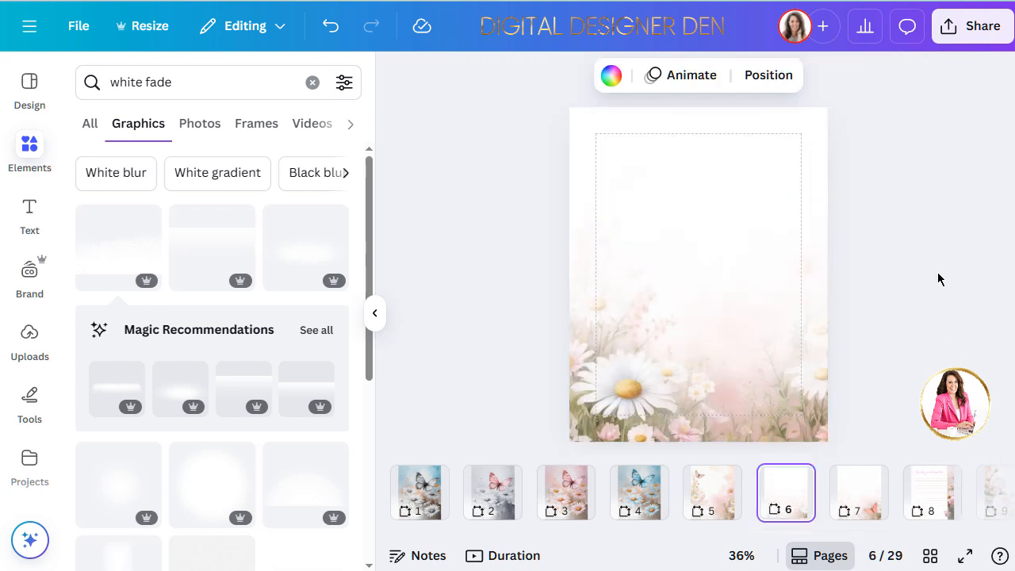
key(ctrl+v)
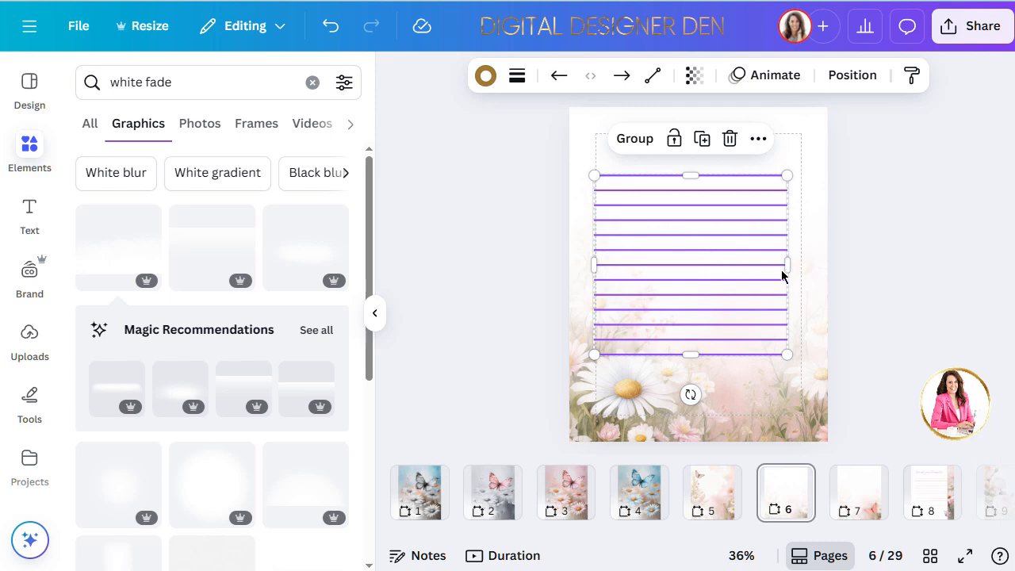
drag(786, 270, 743, 255)
drag(600, 245, 596, 245)
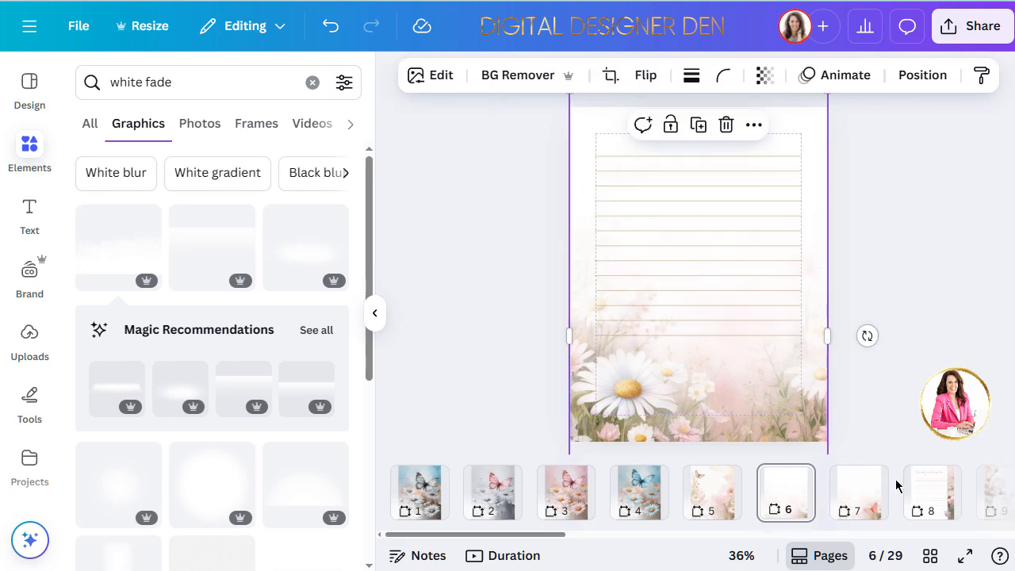
Move the pink butterfly page 3 to position 7, just before the lined "Describe your dream life" page.
click(925, 517)
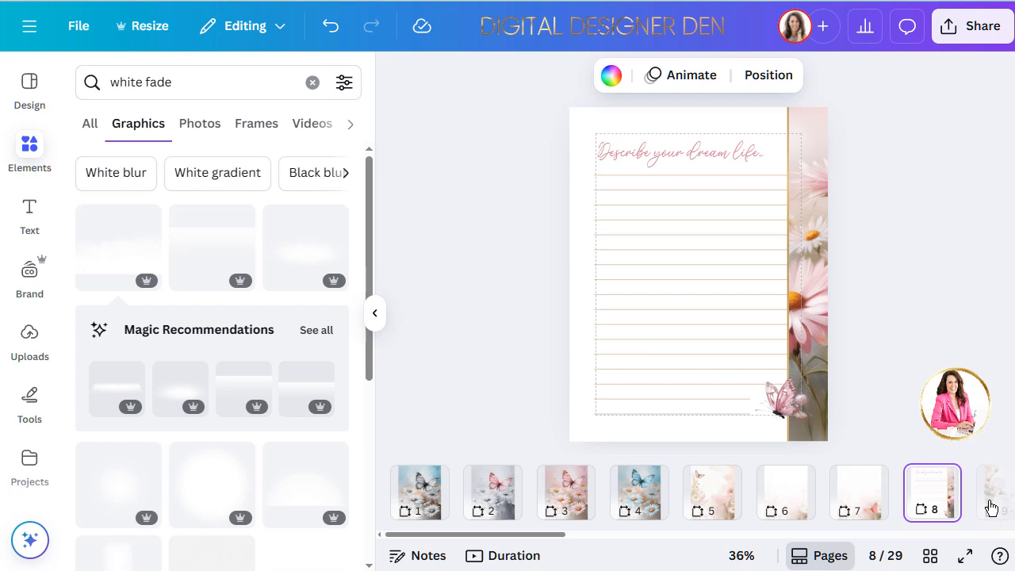
click(990, 508)
click(933, 504)
drag(555, 505, 837, 493)
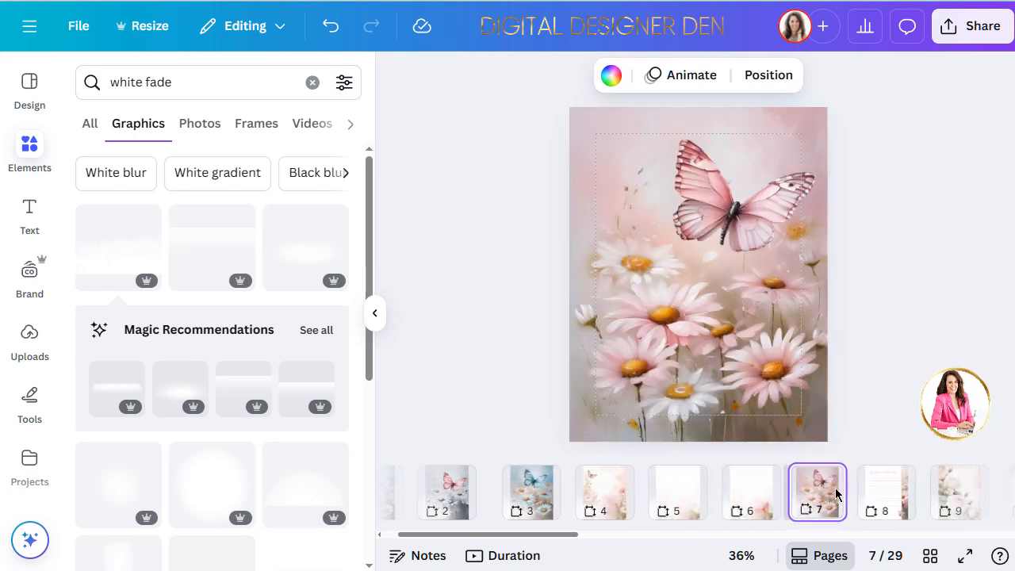
Delete the butterfly and large daisy overlay from page 7 and select the remaining daisy picture.
click(697, 325)
key(Delete)
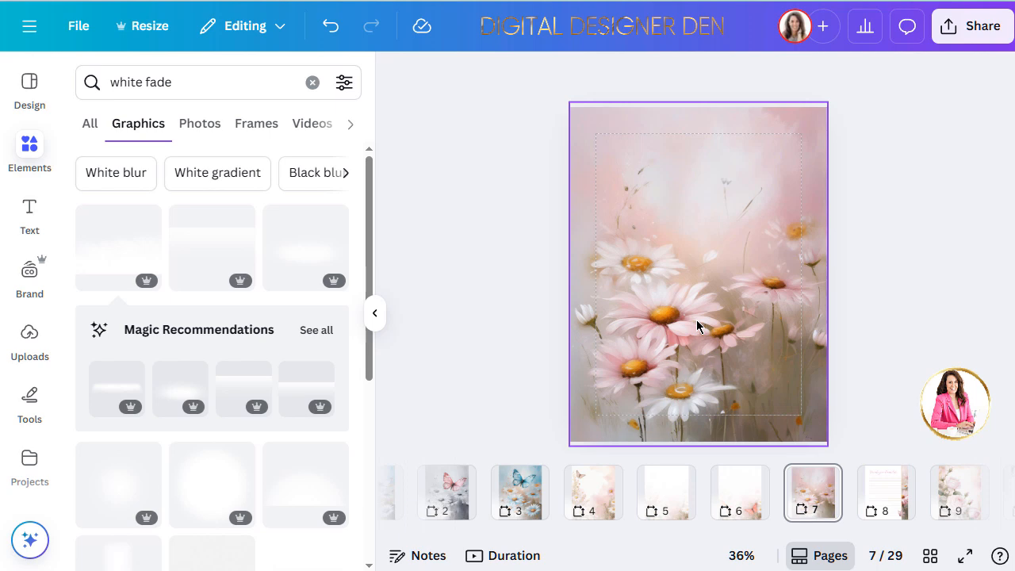
click(698, 325)
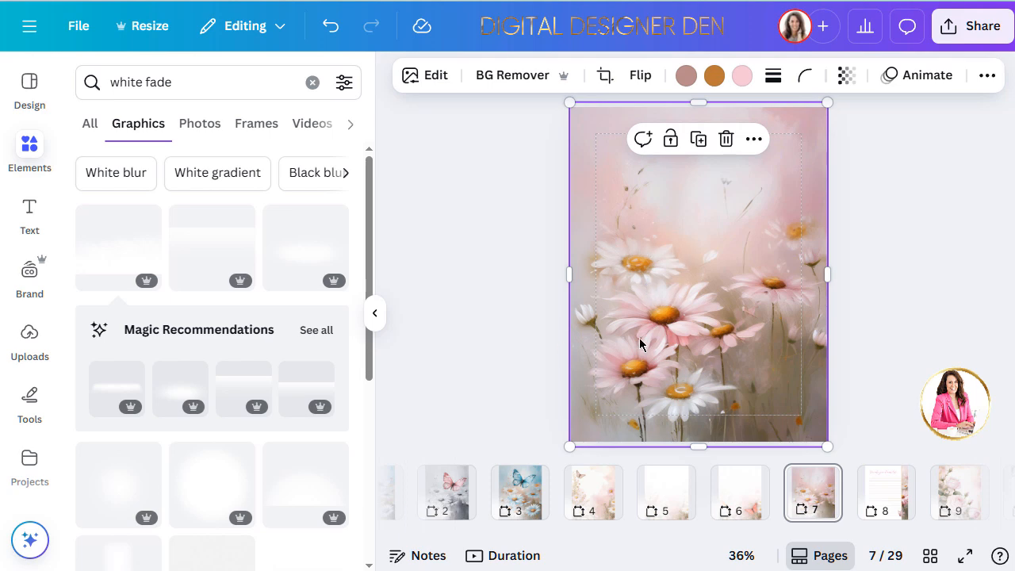
Flip the daisy picture on page 7 horizontally and shift it toward the page's right side.
click(640, 80)
click(593, 120)
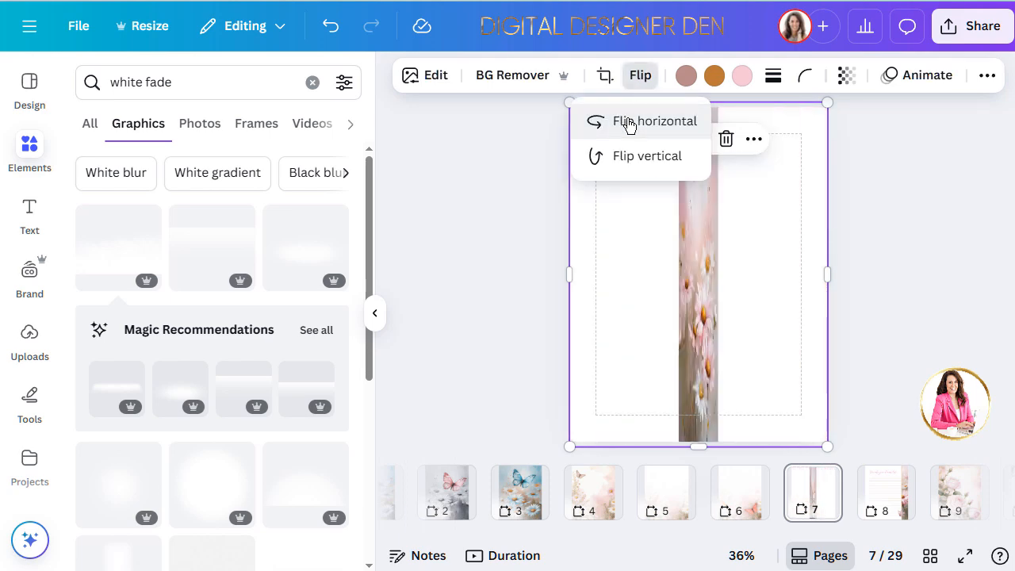
click(693, 297)
drag(693, 297, 783, 289)
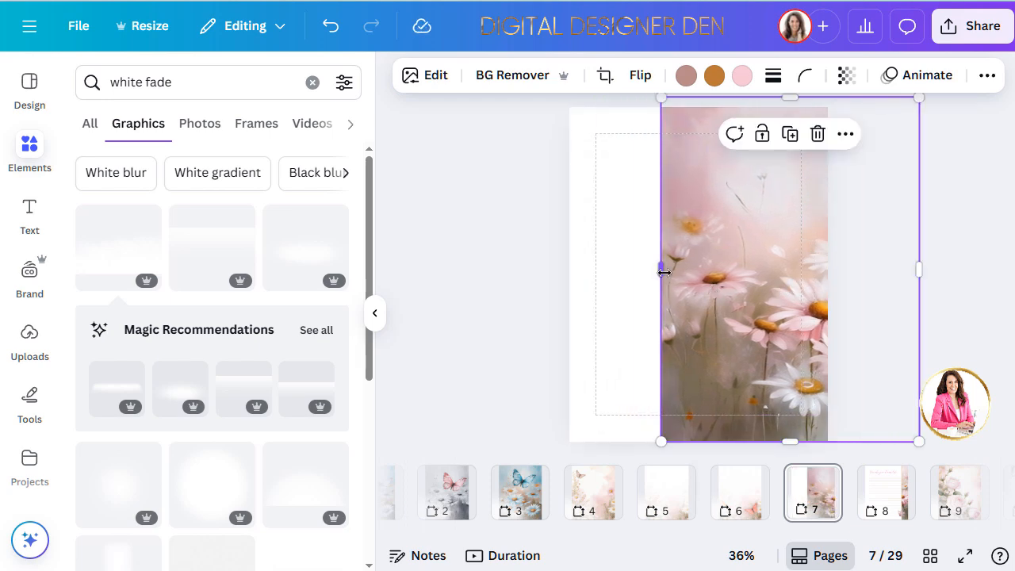
Crop the daisy picture from its left side and enlarge it into a narrow strip along the page's right edge.
drag(664, 272, 780, 271)
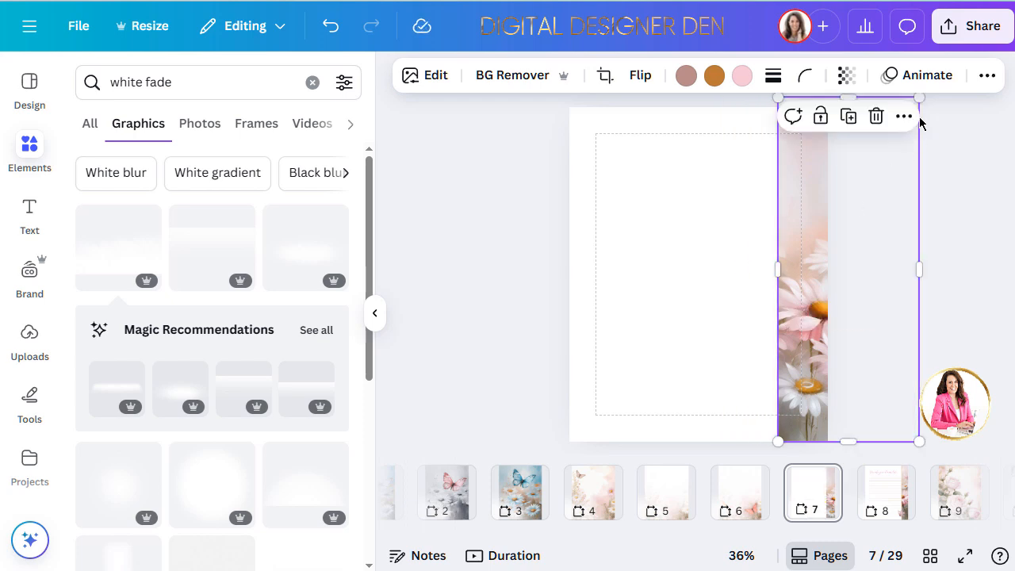
drag(920, 95, 989, 54)
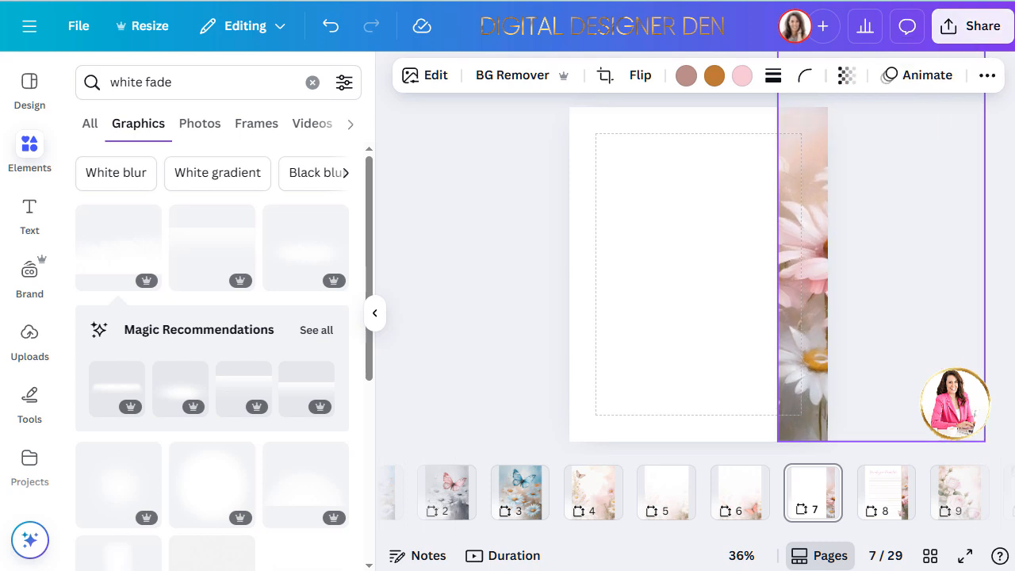
drag(937, 234, 925, 229)
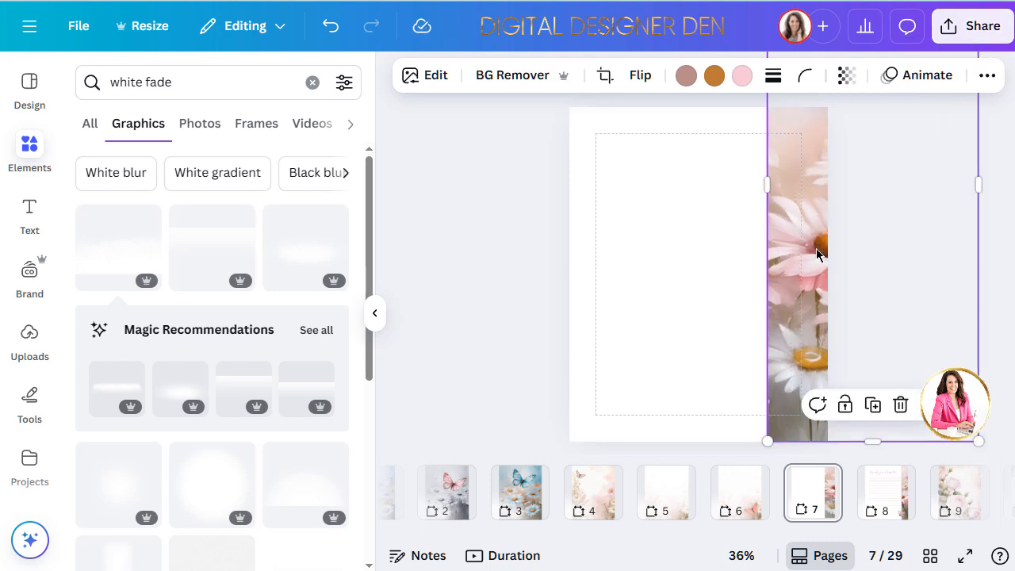
drag(768, 185, 781, 191)
Search the elements for "gold line", add the plain gold line graphic to page 7 and recolour it #9d7c34.
click(312, 82)
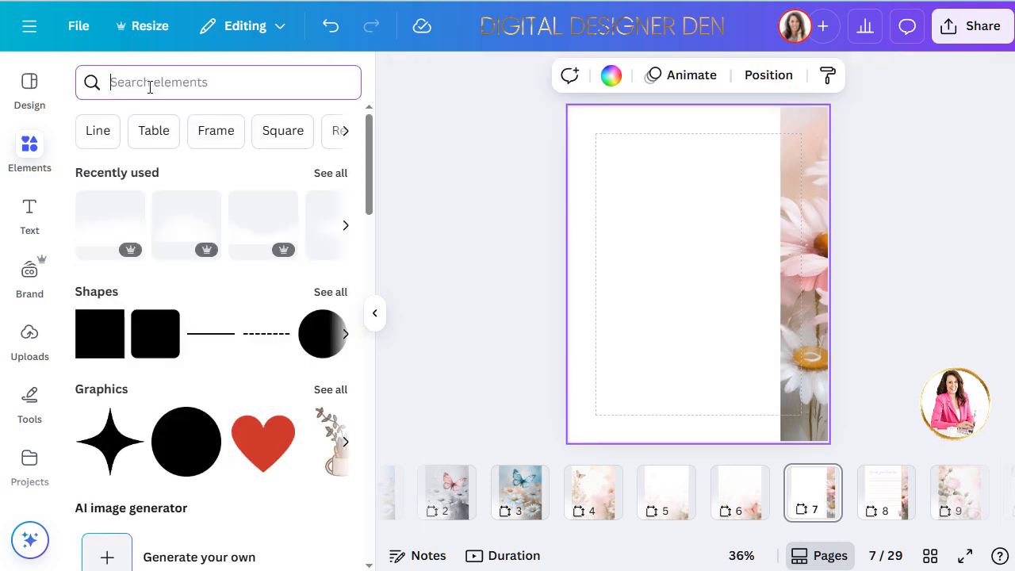
text(gold li)
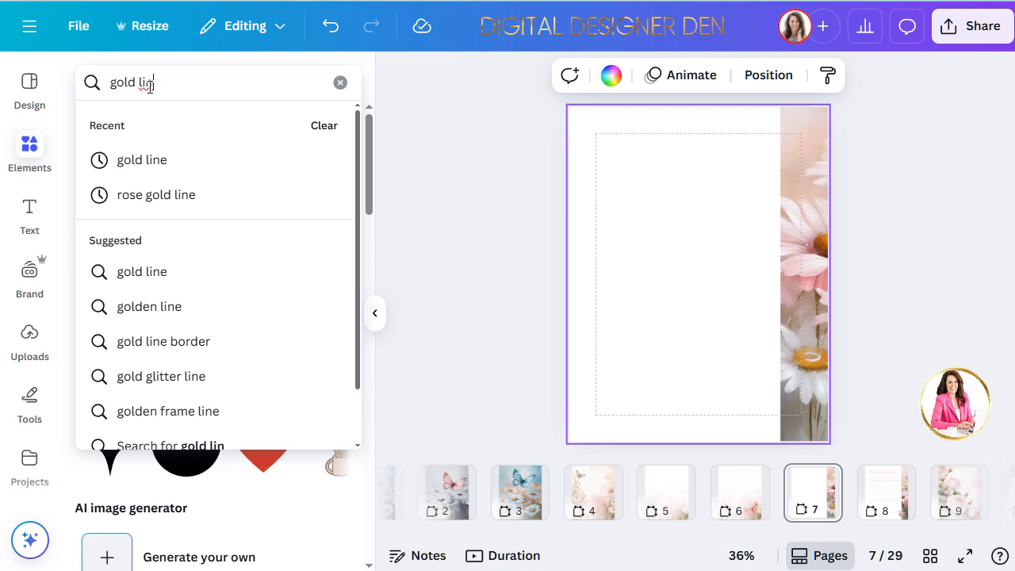
text(n)
click(193, 160)
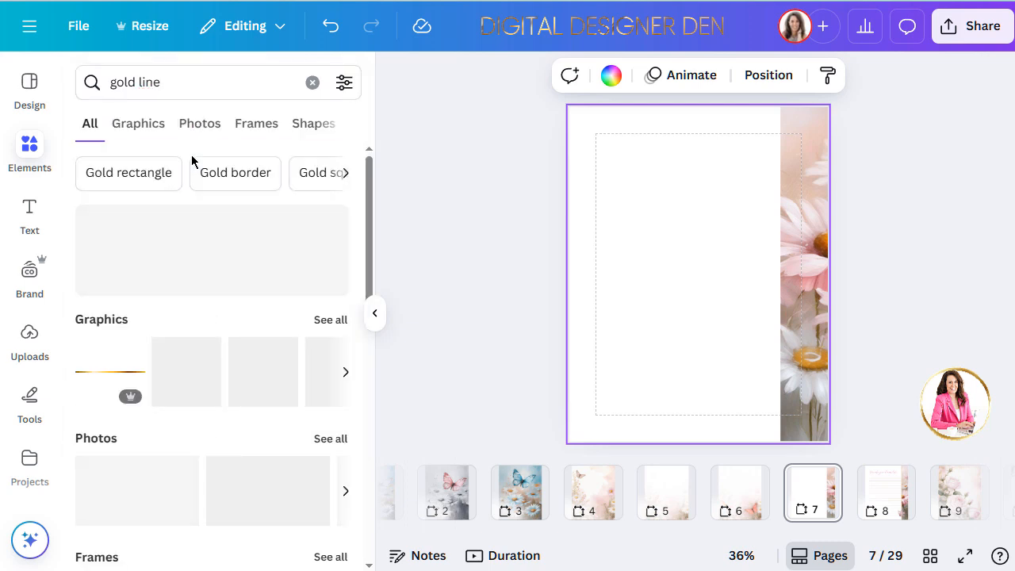
click(110, 382)
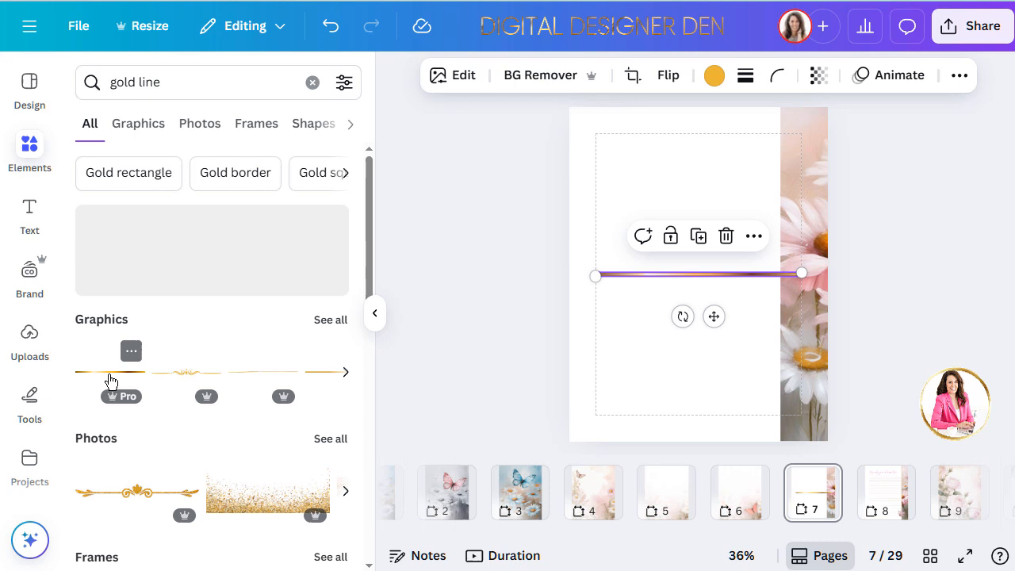
click(714, 75)
click(131, 244)
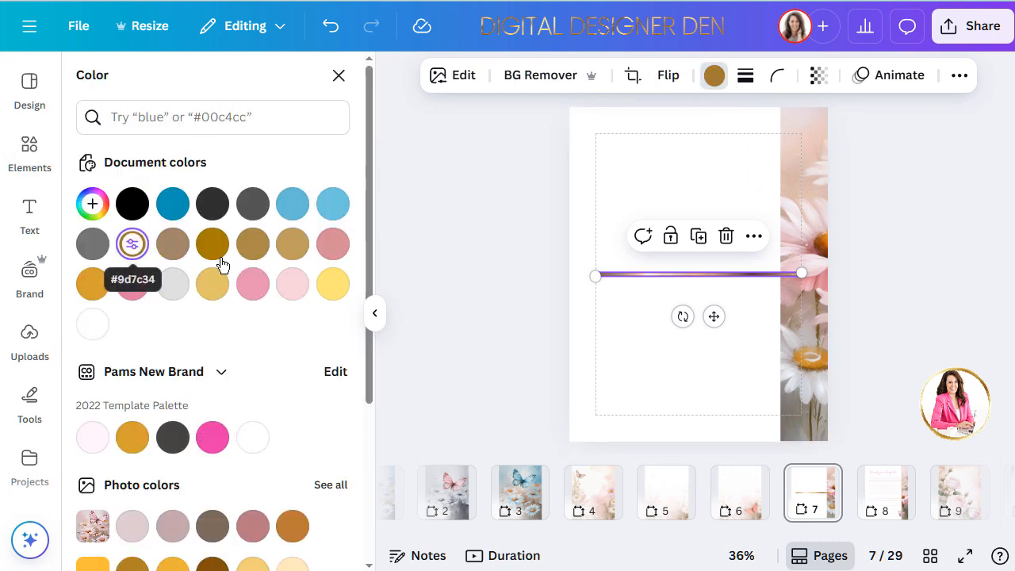
Rotate the gold line to vertical and stretch it from the page's top edge to its bottom edge.
drag(683, 316, 649, 274)
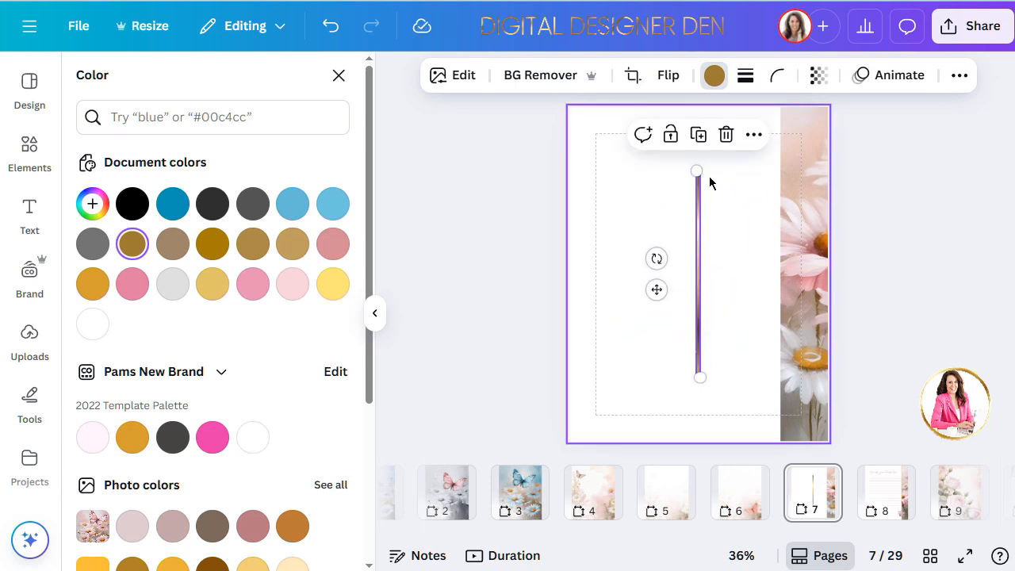
drag(699, 171, 745, 111)
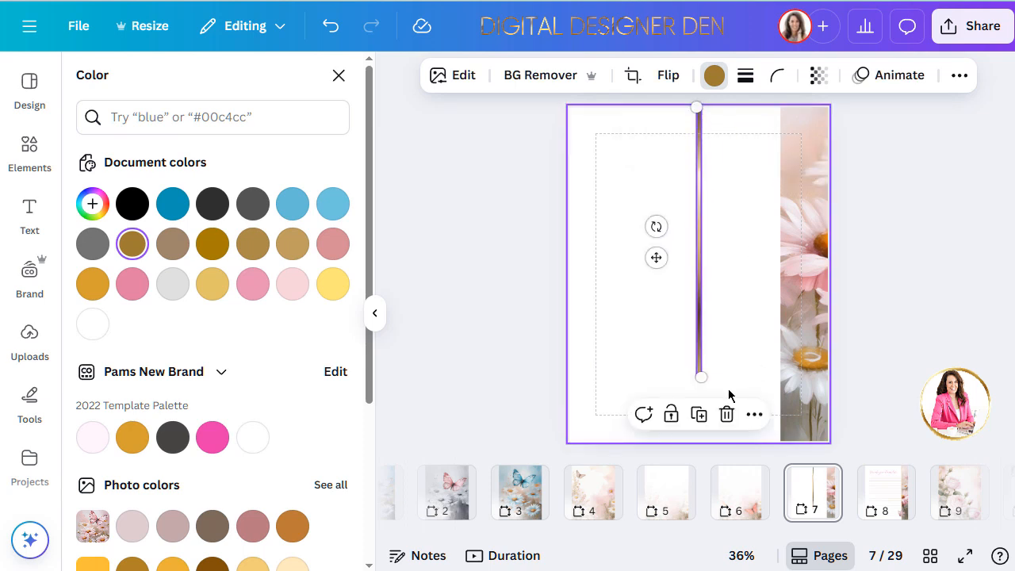
drag(703, 377, 728, 433)
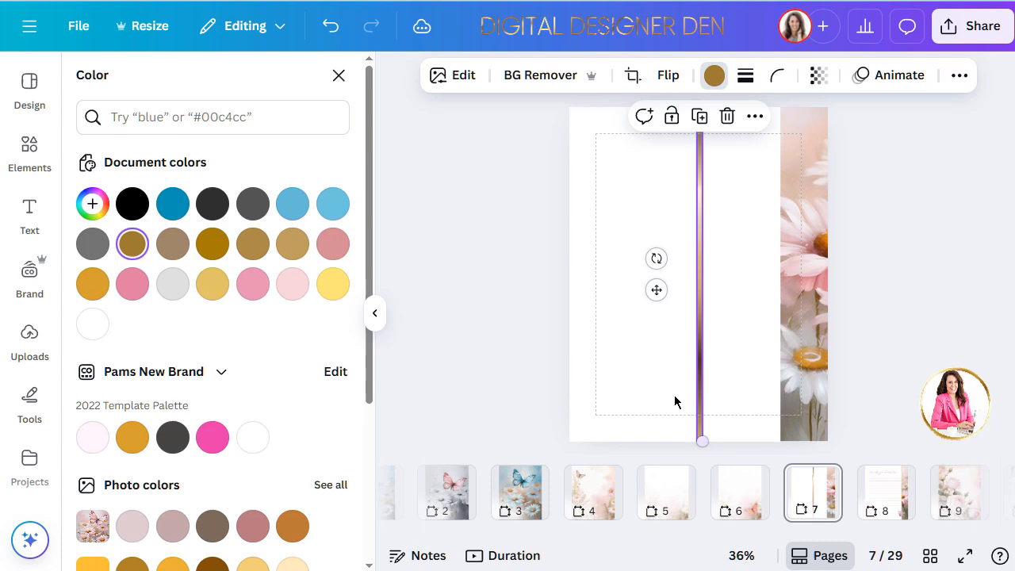
Move the vertical gold line onto the left edge of the daisy strip.
click(686, 327)
click(707, 344)
click(702, 342)
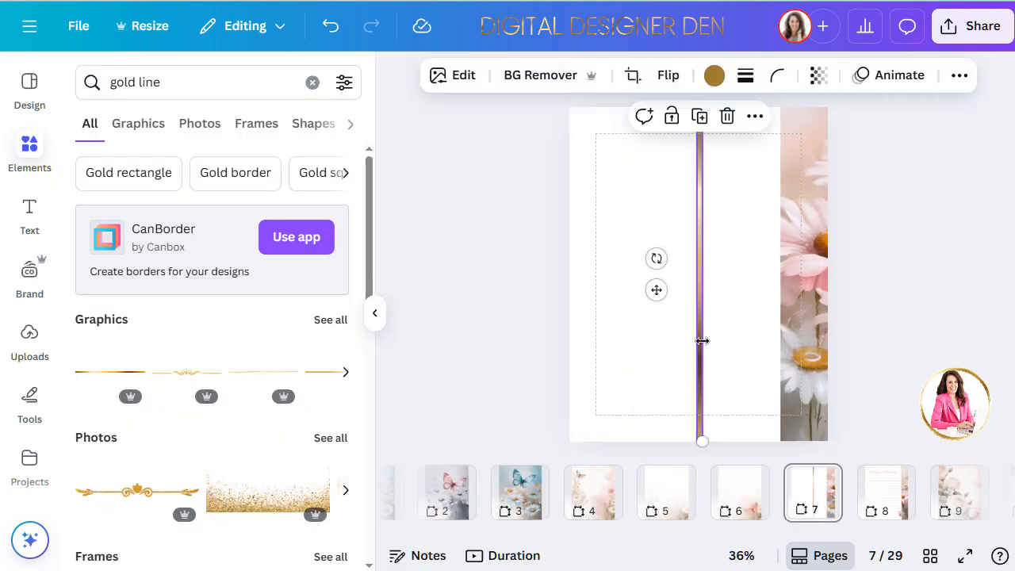
drag(703, 341, 779, 340)
click(714, 347)
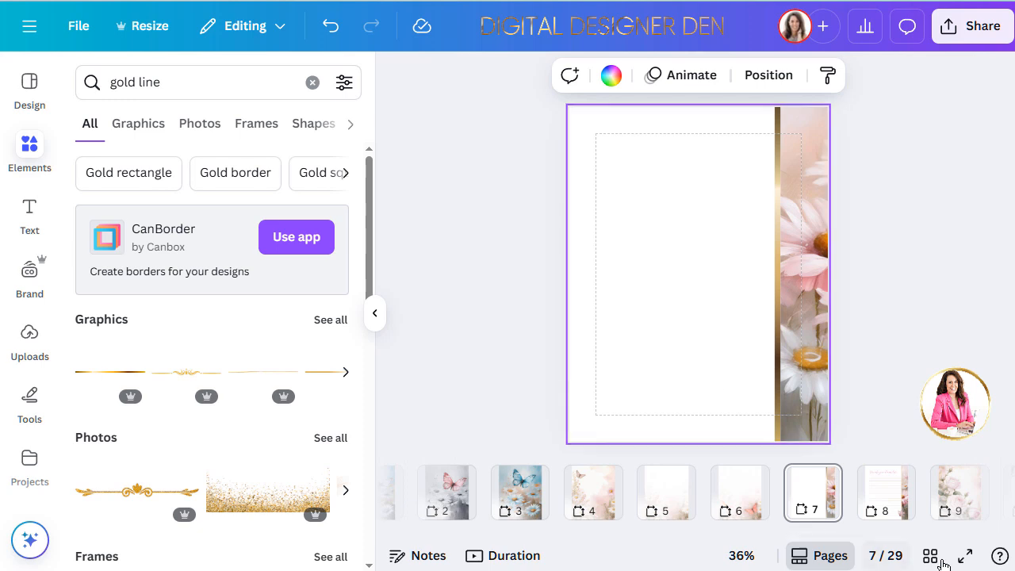
Copy the "Describe your dream life" heading and writing lines from page 8 to page 7 and narrow them to end at the gold line.
click(889, 495)
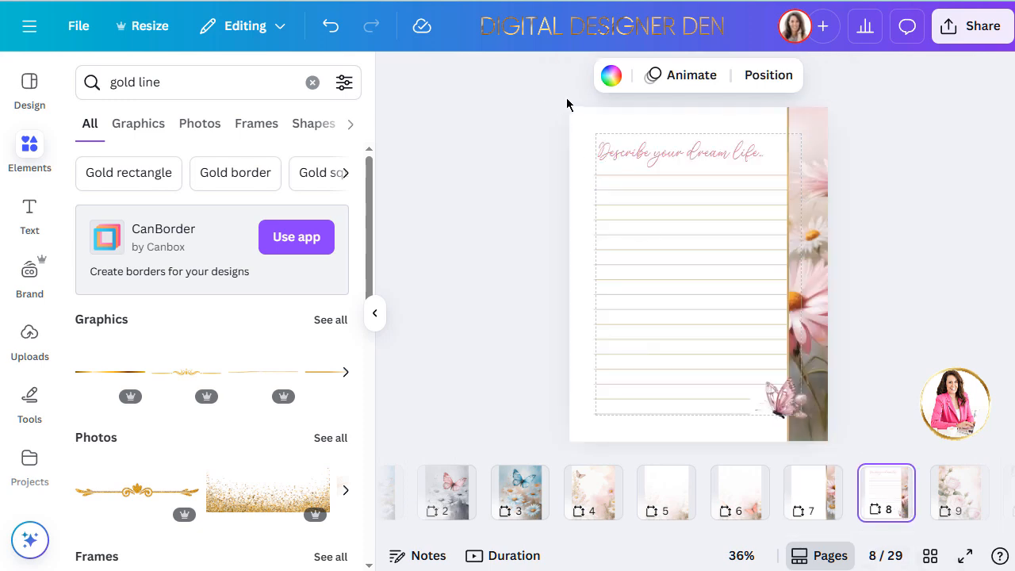
drag(524, 131, 650, 435)
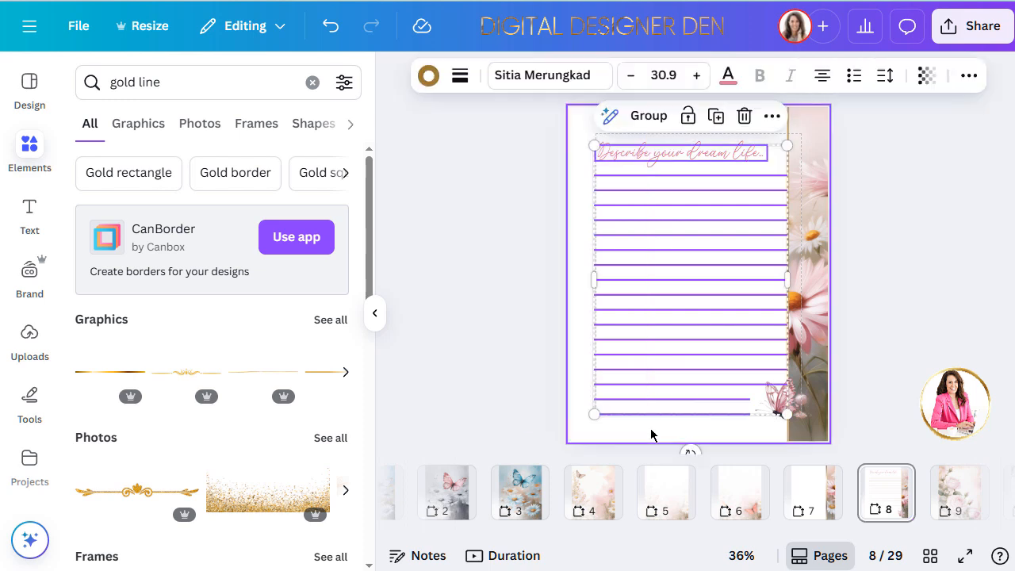
click(822, 502)
key(ctrl+v)
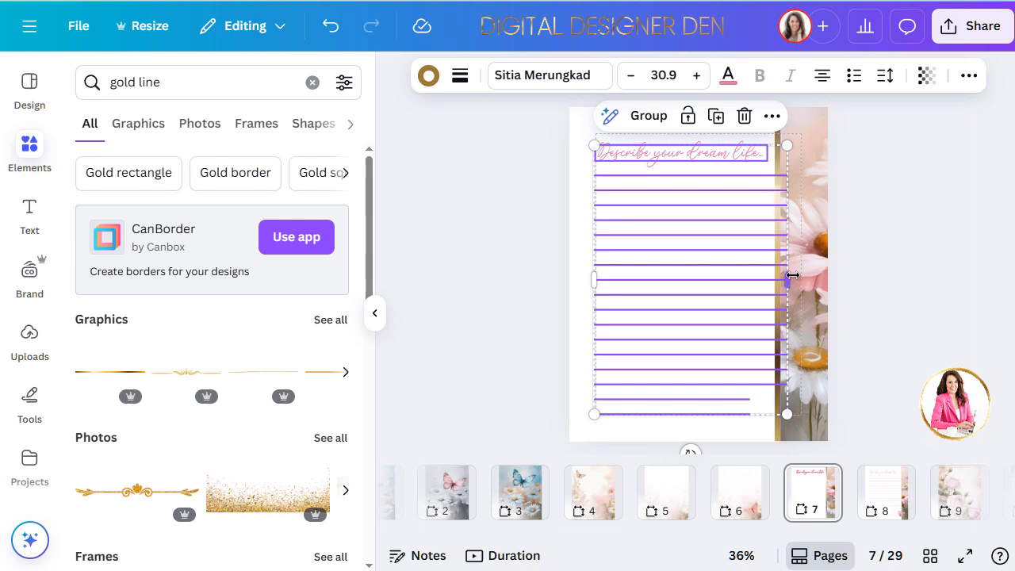
drag(792, 276, 778, 300)
click(920, 313)
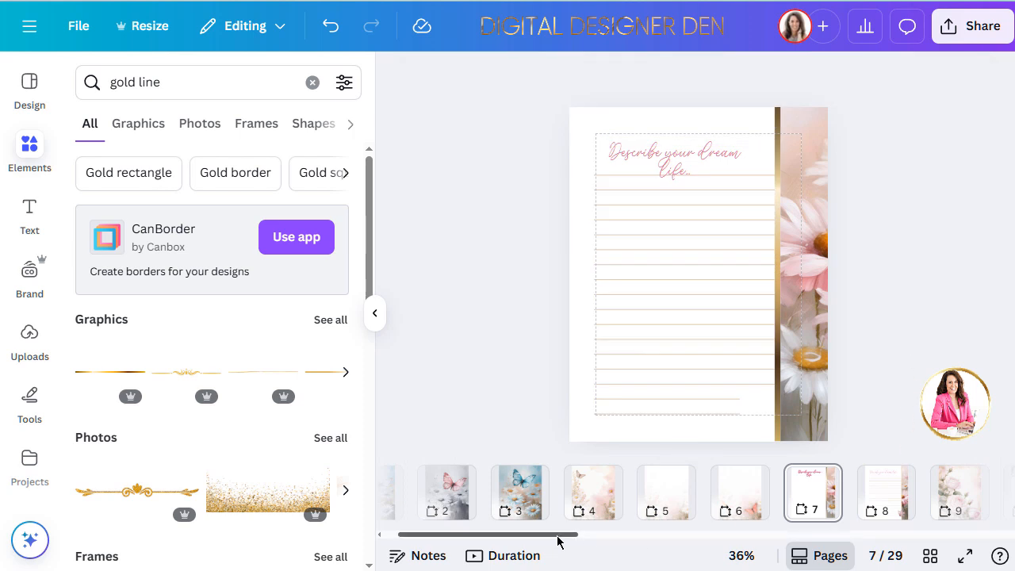
Compare the pink rose picture on page 9 with the blue-toned "My favorite affirmations" page 10.
drag(557, 536, 621, 548)
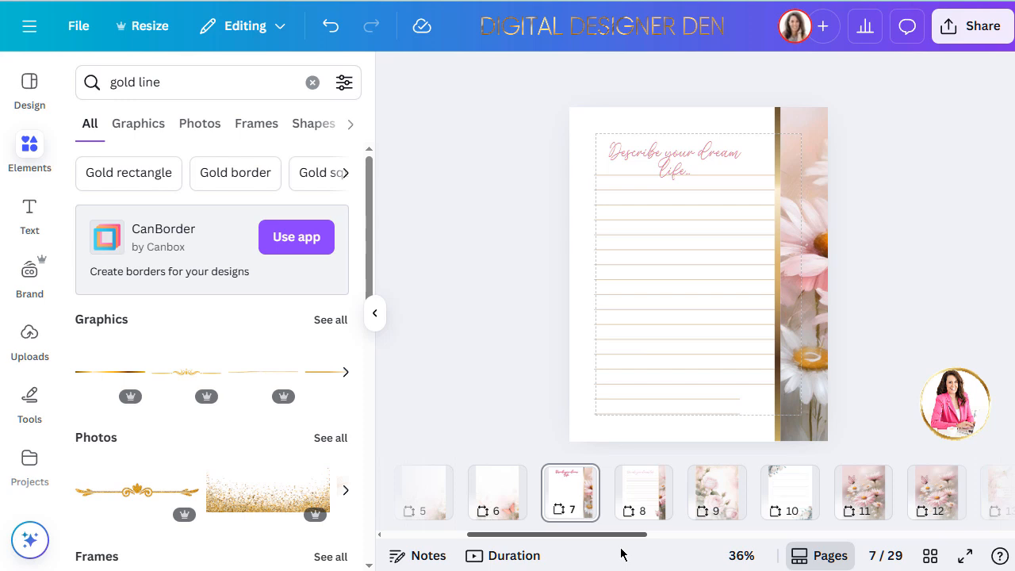
click(709, 487)
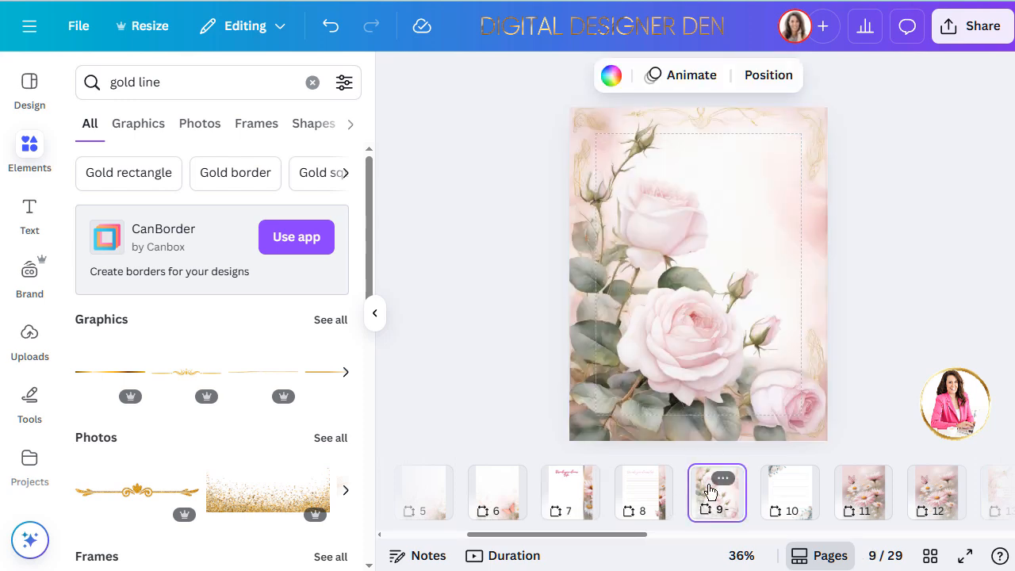
click(712, 240)
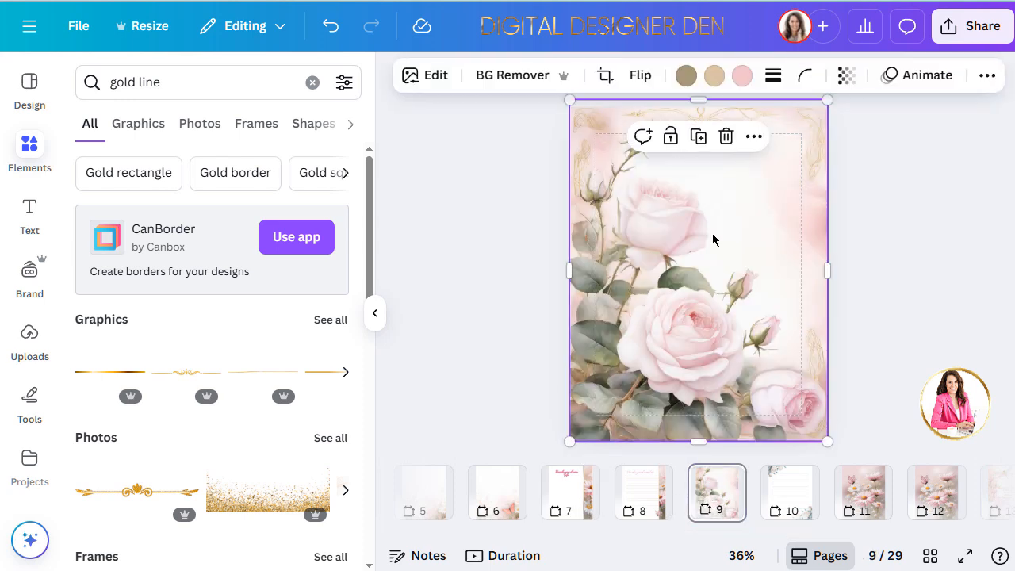
click(799, 495)
click(797, 402)
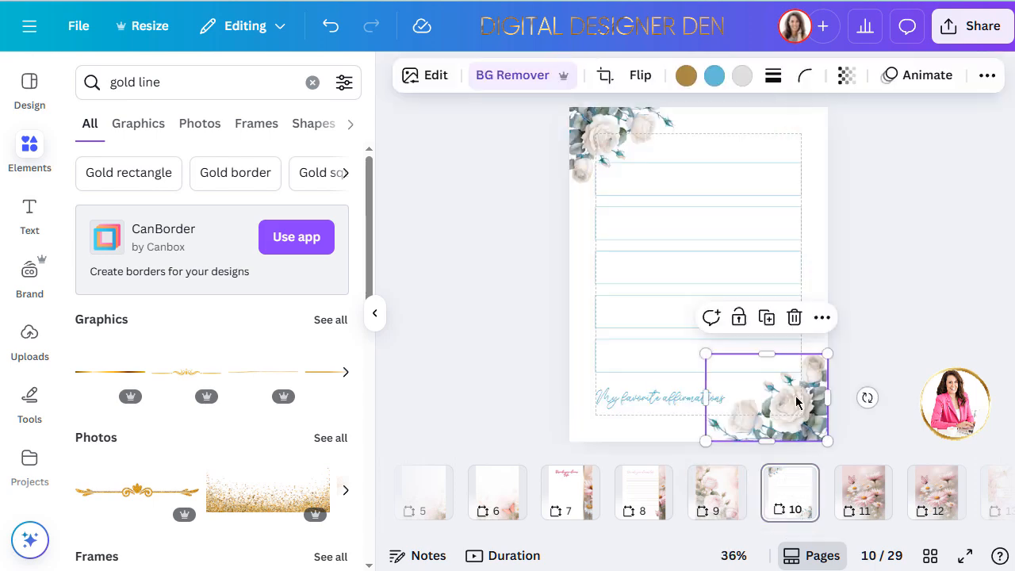
click(724, 504)
click(801, 497)
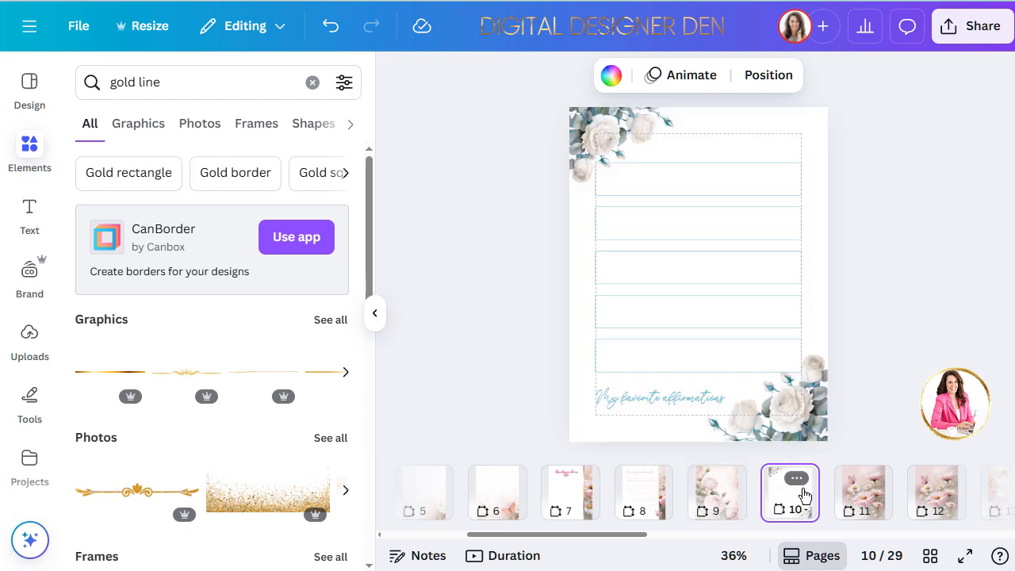
click(376, 313)
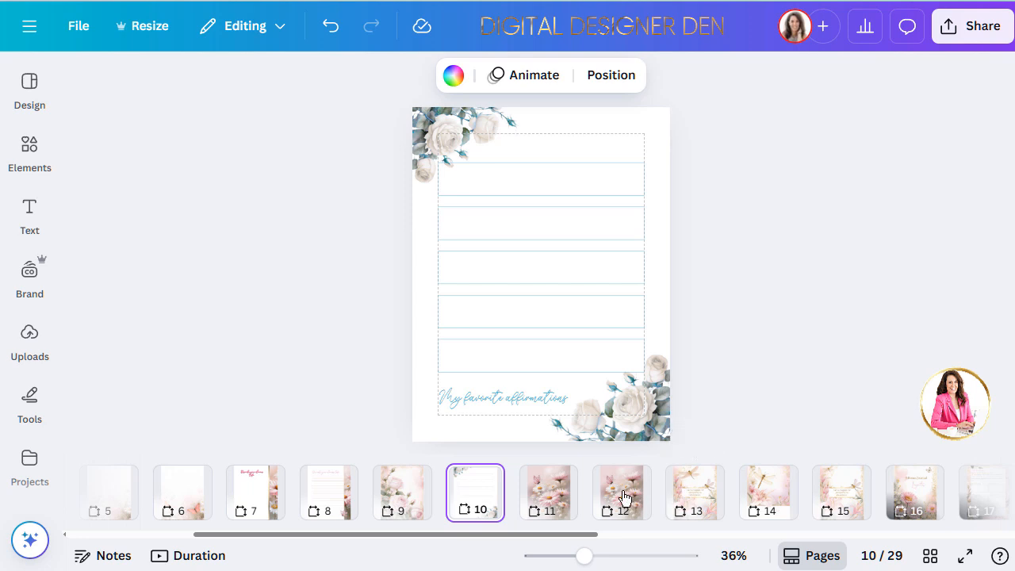
Duplicate the pink rose page 9 and replace the pink in the copied picture with Dark Turquoise #0097b2.
click(402, 495)
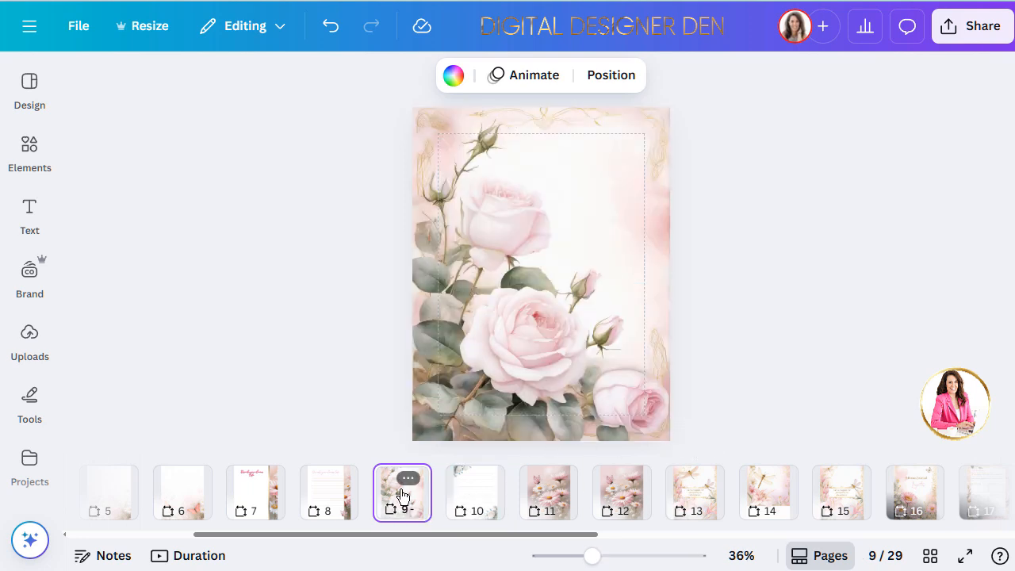
key(ctrl+d)
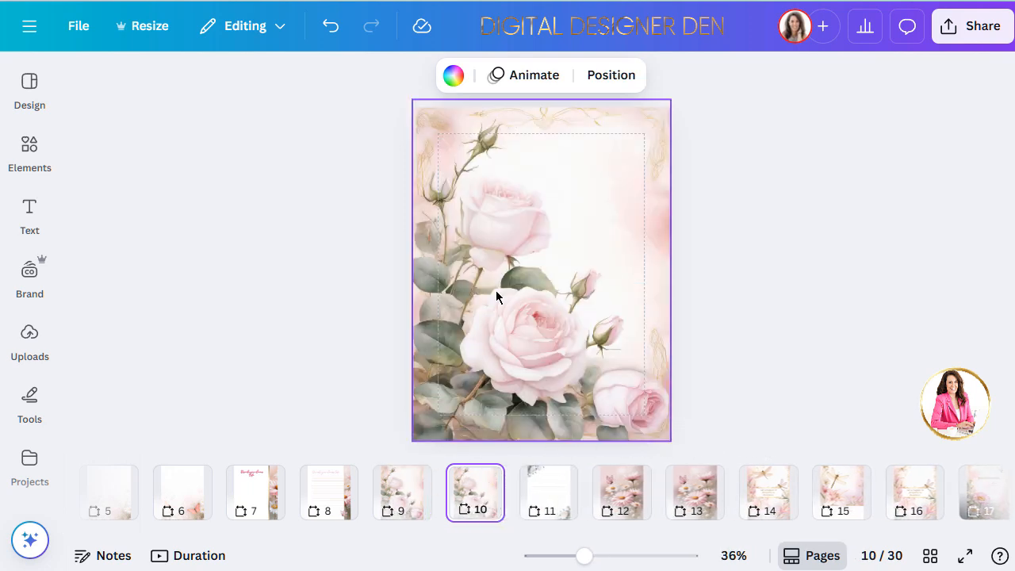
click(497, 297)
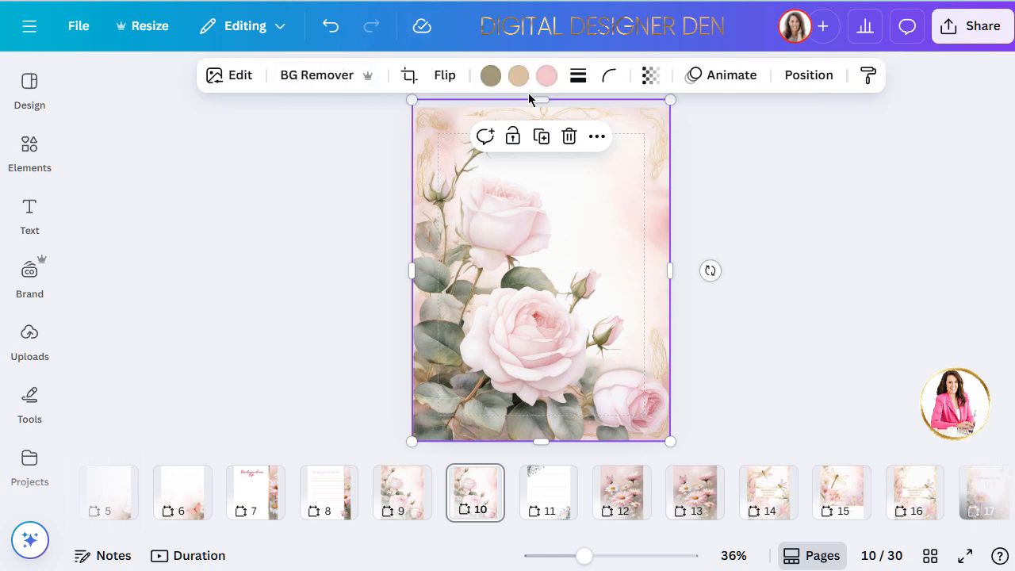
click(546, 74)
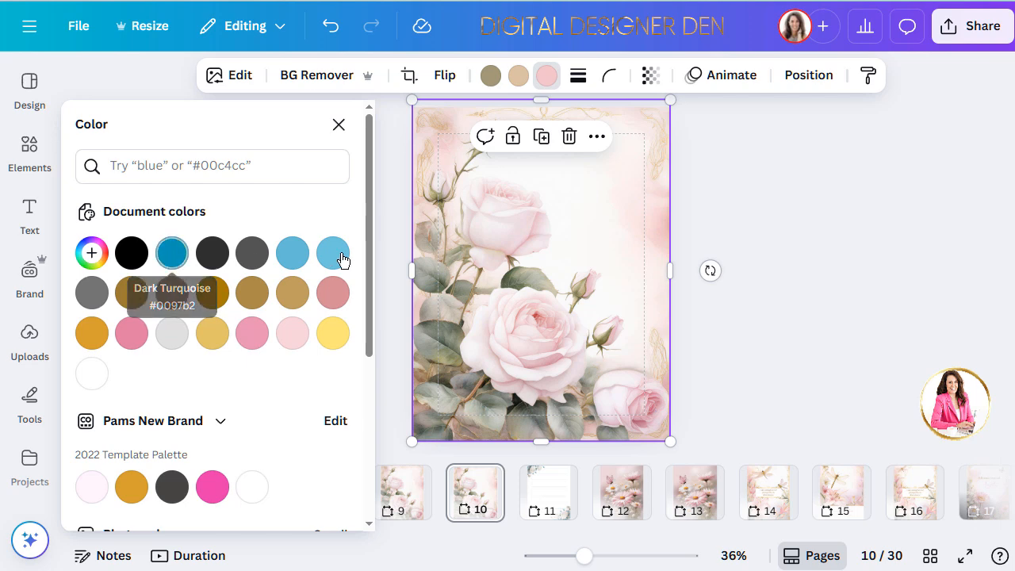
click(290, 252)
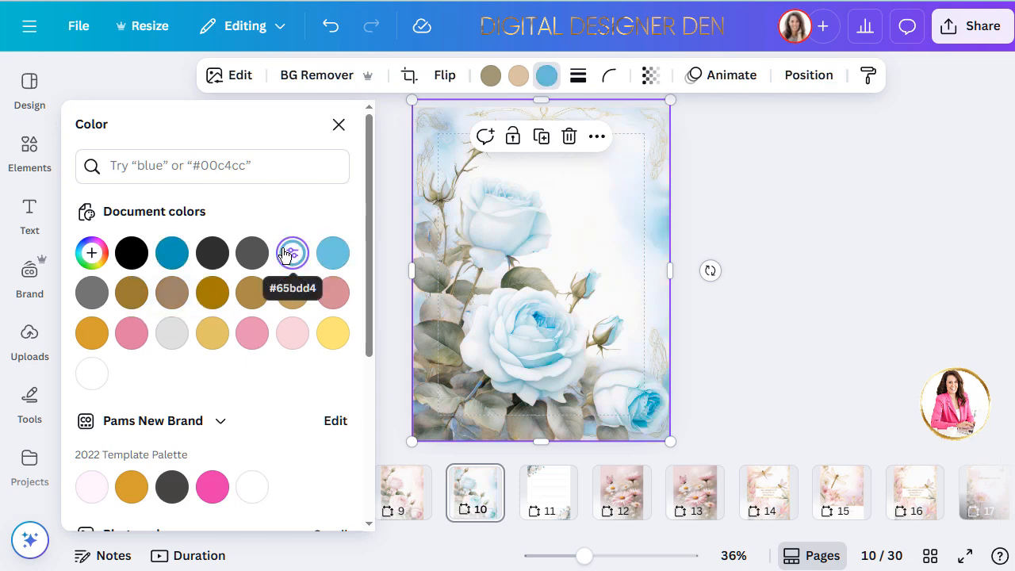
click(174, 254)
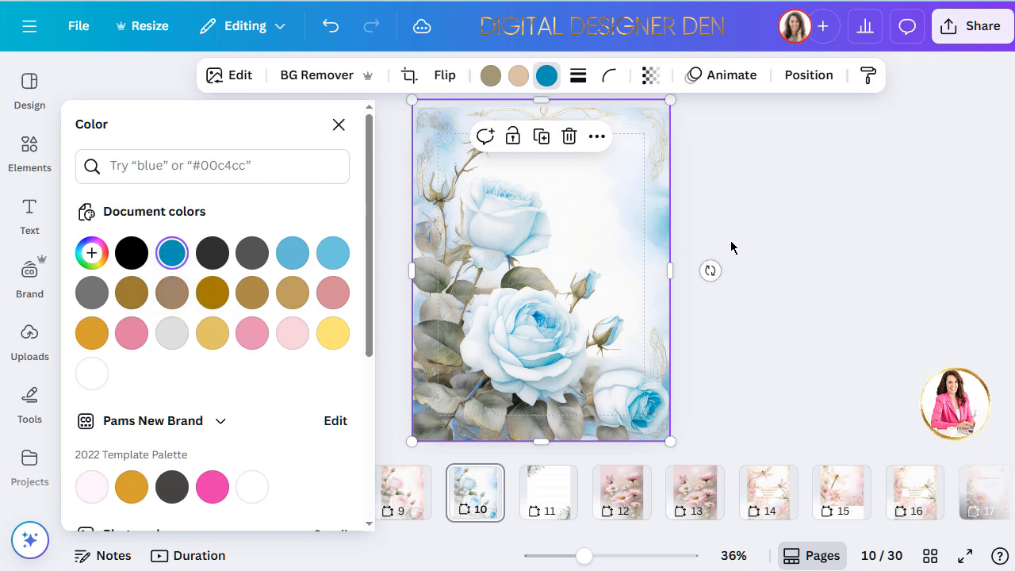
click(649, 258)
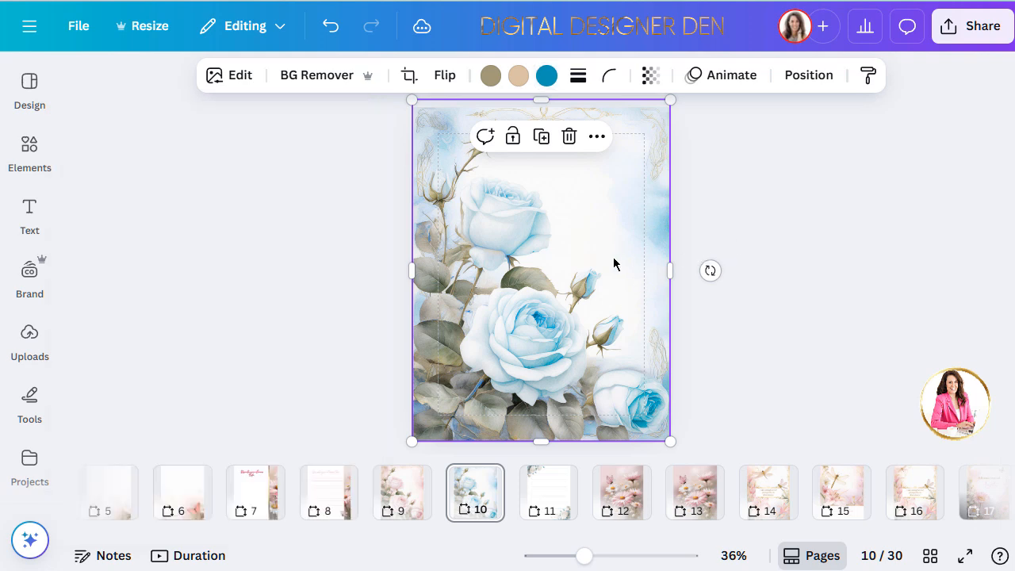
Remove the background from the blue rose picture on page 10 and erase the leftover ornament lines around its upper-left corner with Magic Eraser.
click(308, 79)
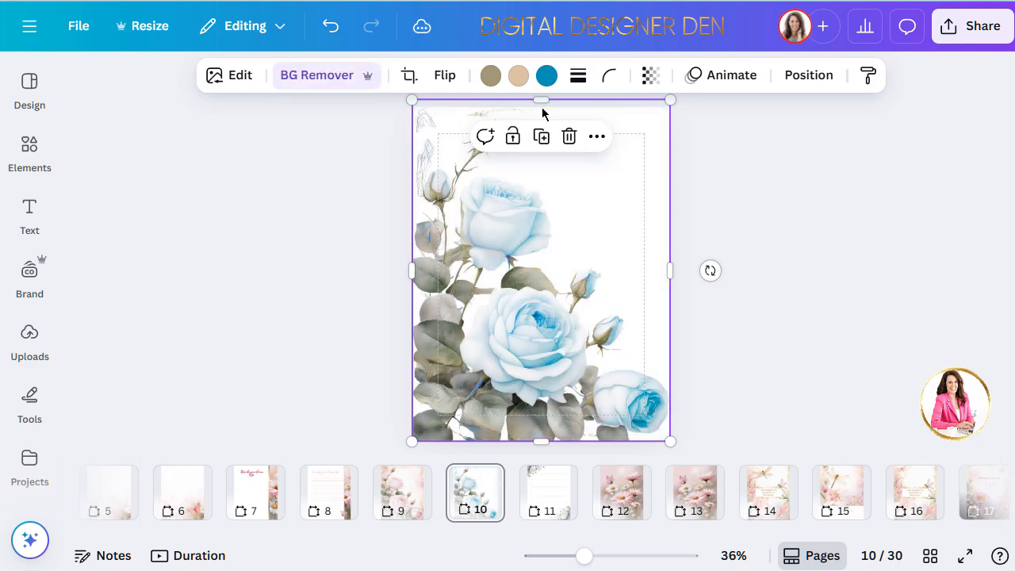
mouse_move(542, 97)
mouse_down()
mouse_move(541, 120)
mouse_move(562, 100)
mouse_up()
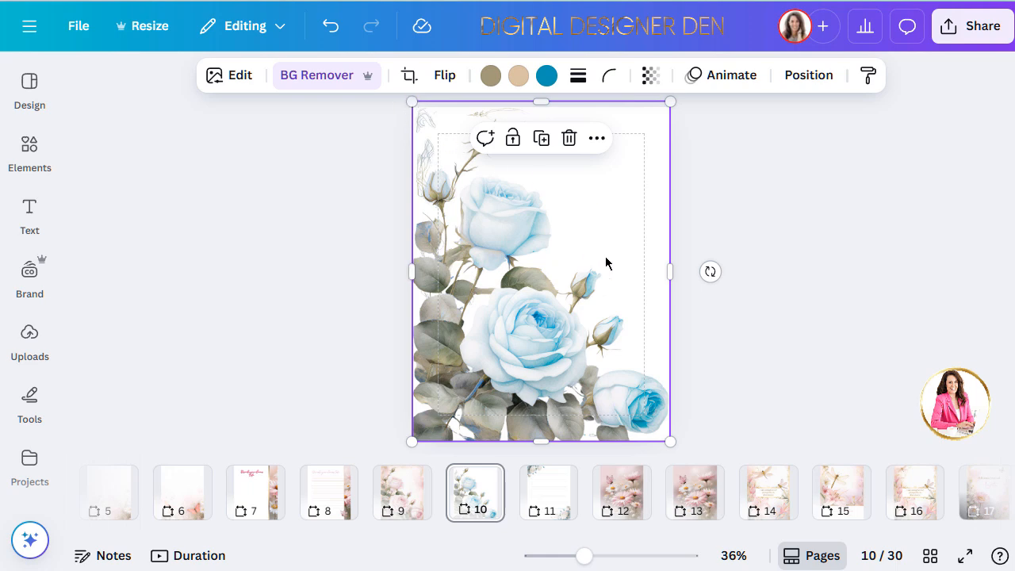
click(240, 78)
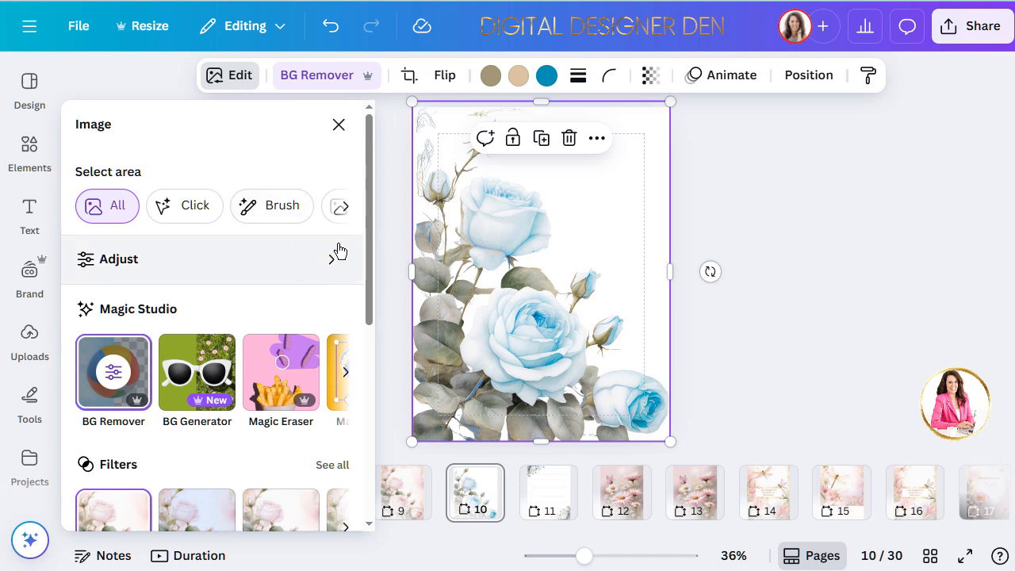
click(343, 206)
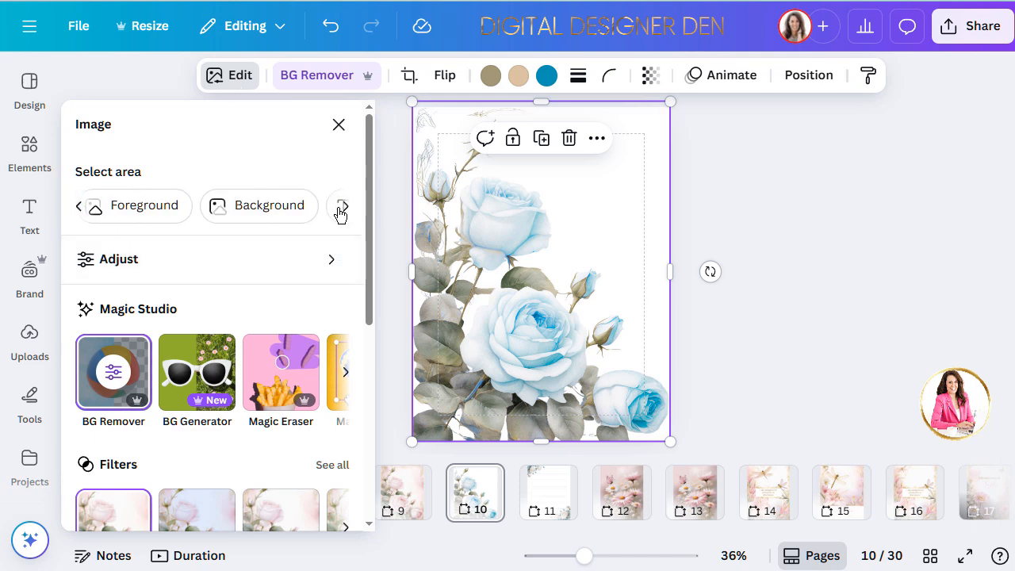
click(285, 381)
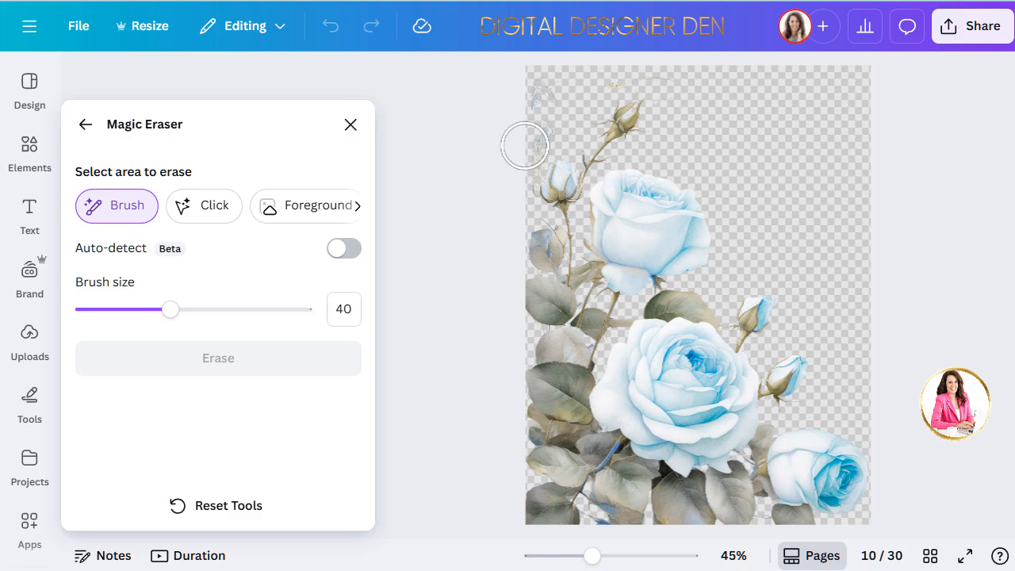
mouse_move(524, 145)
mouse_down()
mouse_move(537, 74)
mouse_move(532, 148)
mouse_move(521, 164)
mouse_move(548, 74)
mouse_move(594, 64)
mouse_move(676, 66)
mouse_up()
click(225, 358)
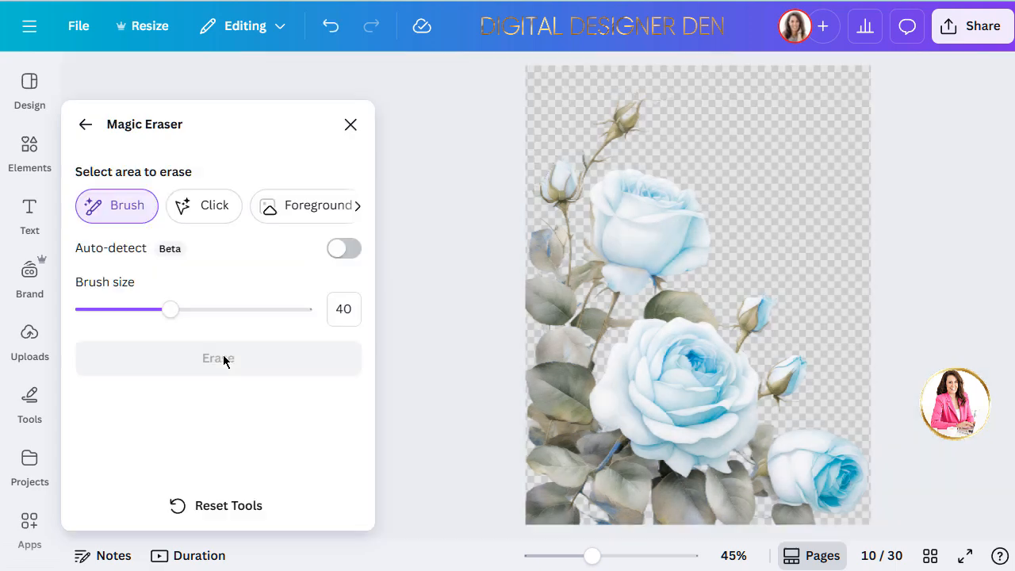
click(84, 124)
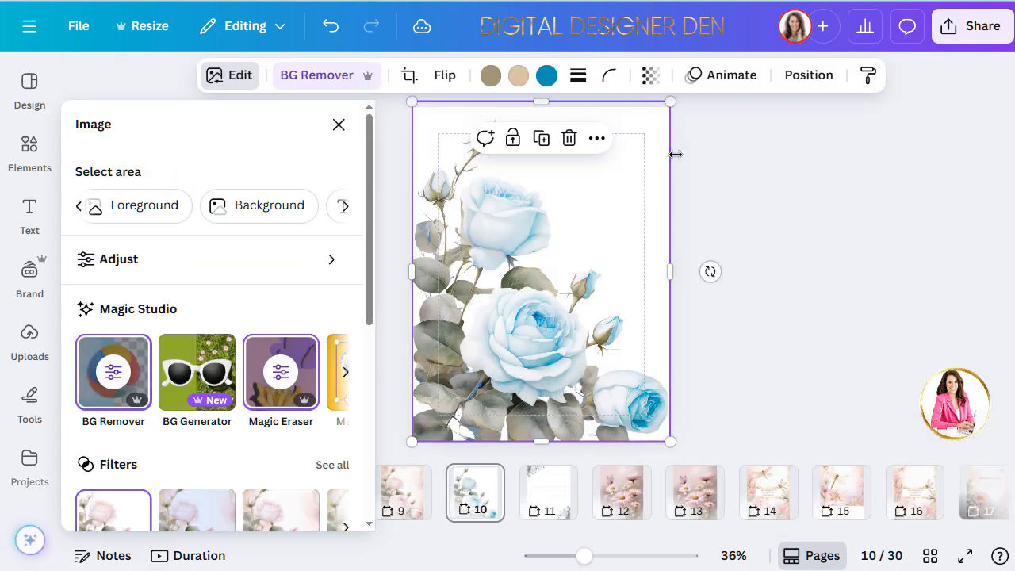
Shrink the blue rose cutout to a corner accent, flip it horizontally and place it in the page's lower-right corner.
drag(639, 143, 508, 337)
click(621, 401)
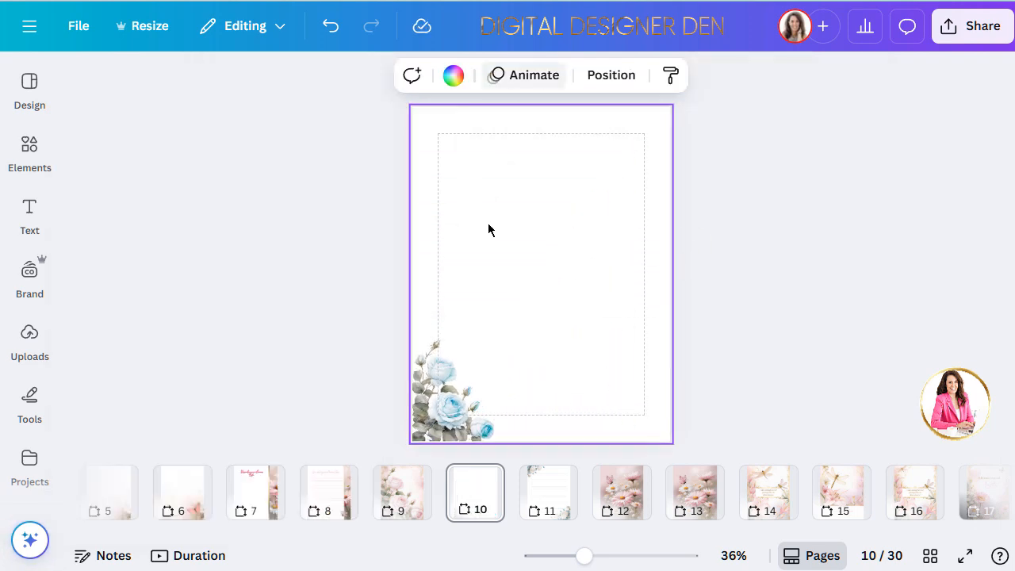
click(452, 385)
click(438, 84)
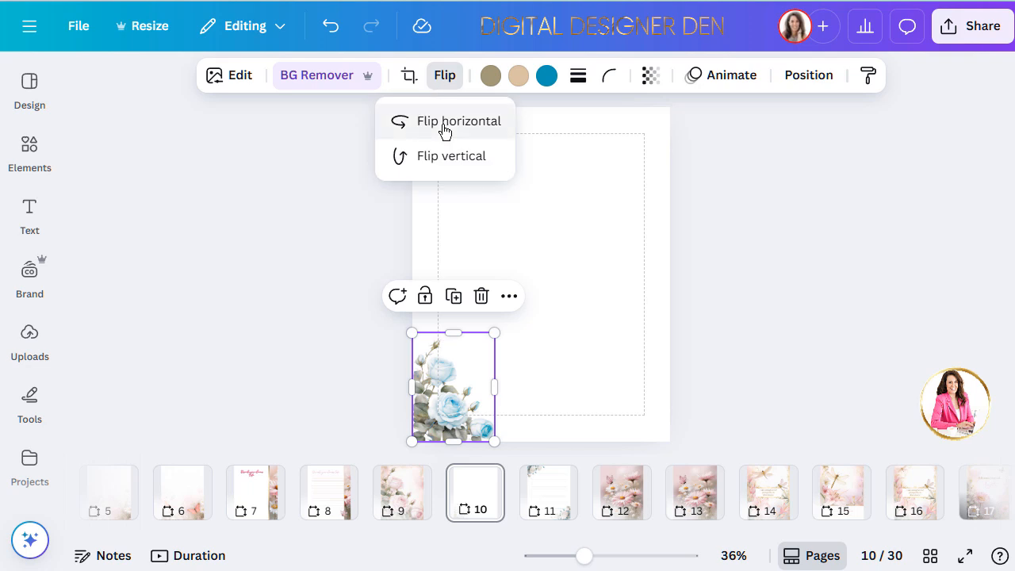
click(444, 130)
Duplicate the blue rose accent, flip and rotate the copy, and fit it into the page's upper-left corner.
drag(473, 418, 512, 212)
key(ctrl+d)
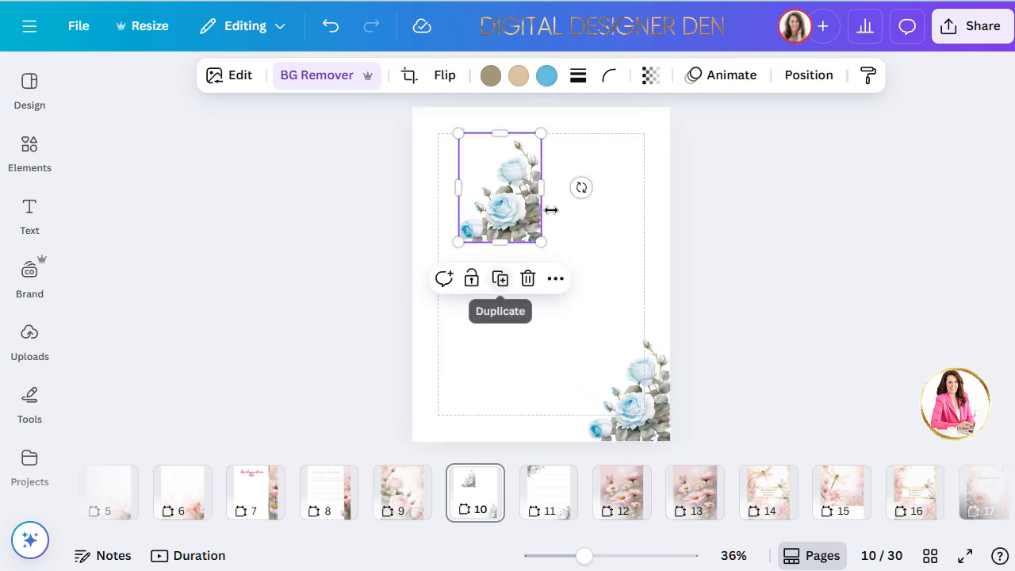
click(444, 76)
click(442, 122)
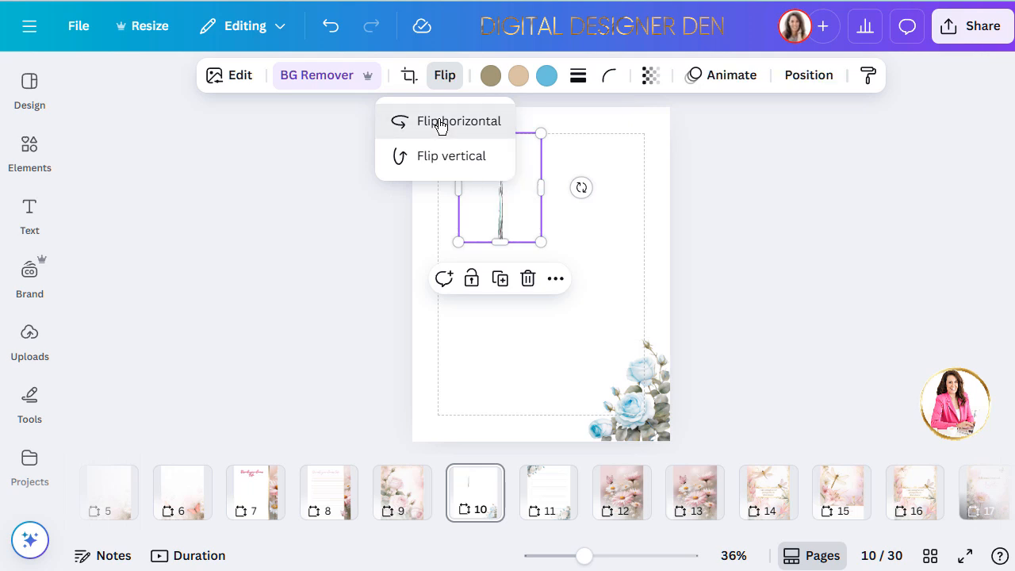
click(429, 172)
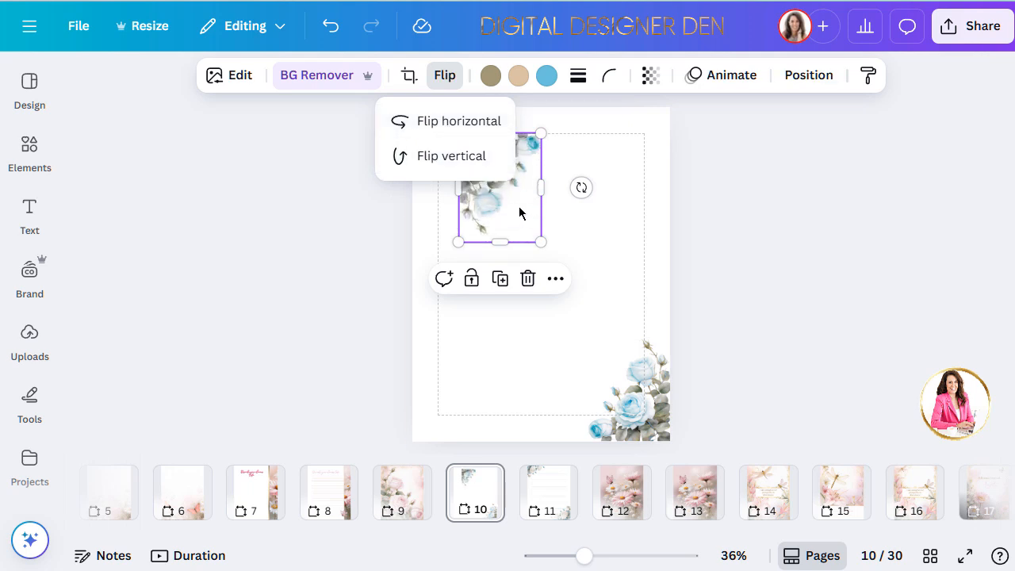
drag(496, 205, 446, 175)
click(780, 295)
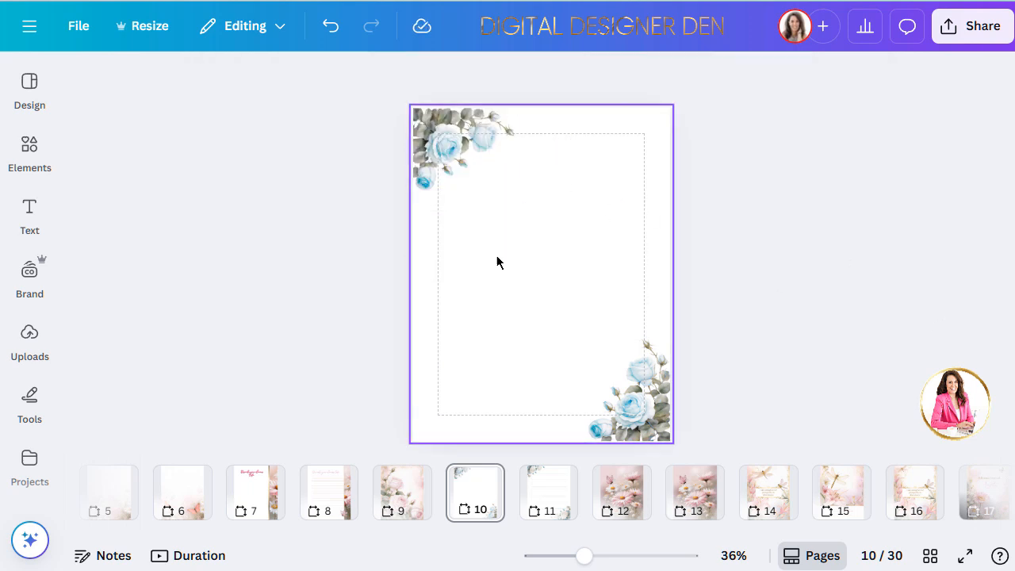
Review the layouts and separate elements on pages 11, 12, 13, 8, 6 and 10, including the butterfly and dragonfly pictures.
click(556, 508)
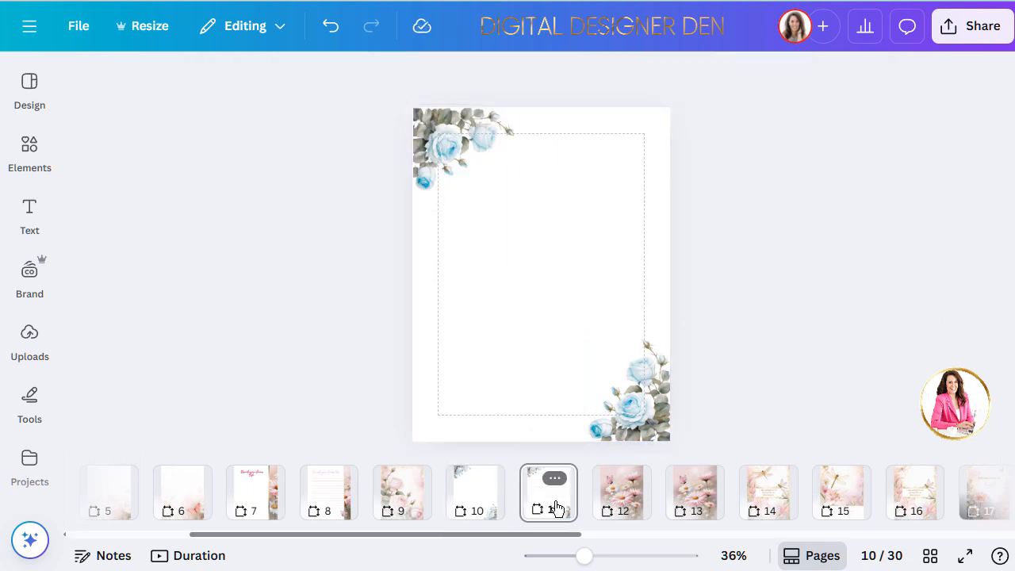
click(626, 500)
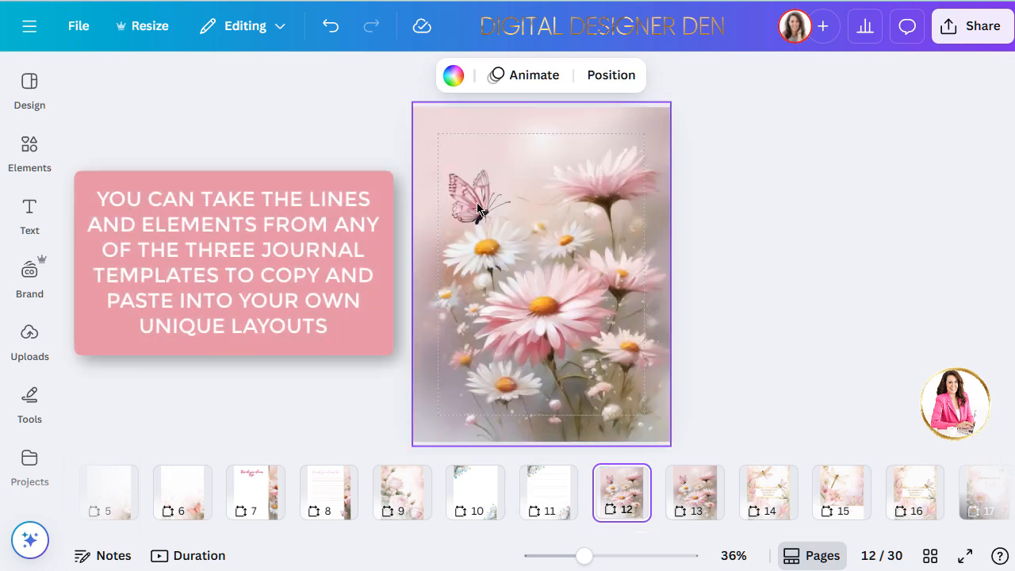
click(477, 207)
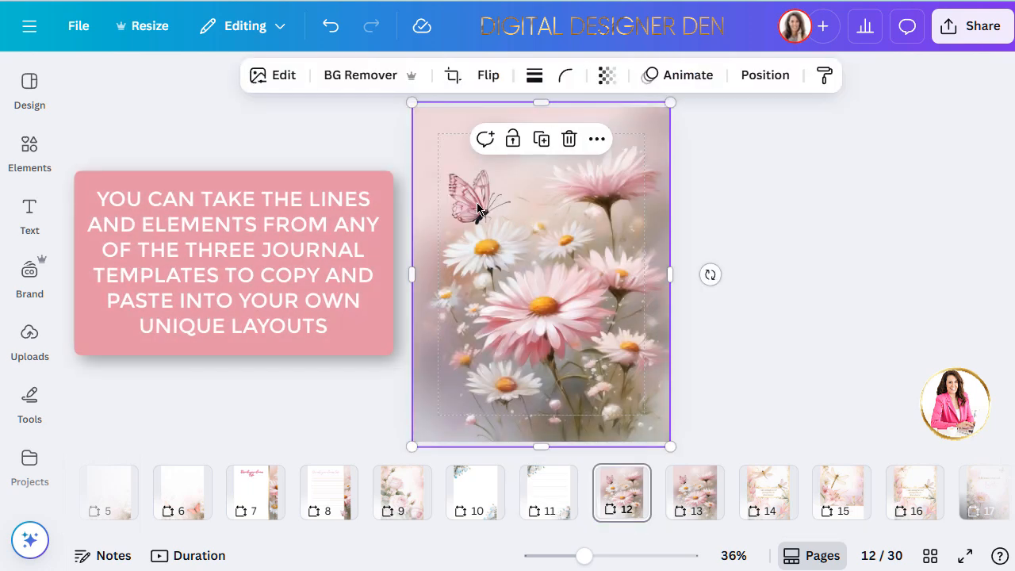
click(703, 490)
click(564, 296)
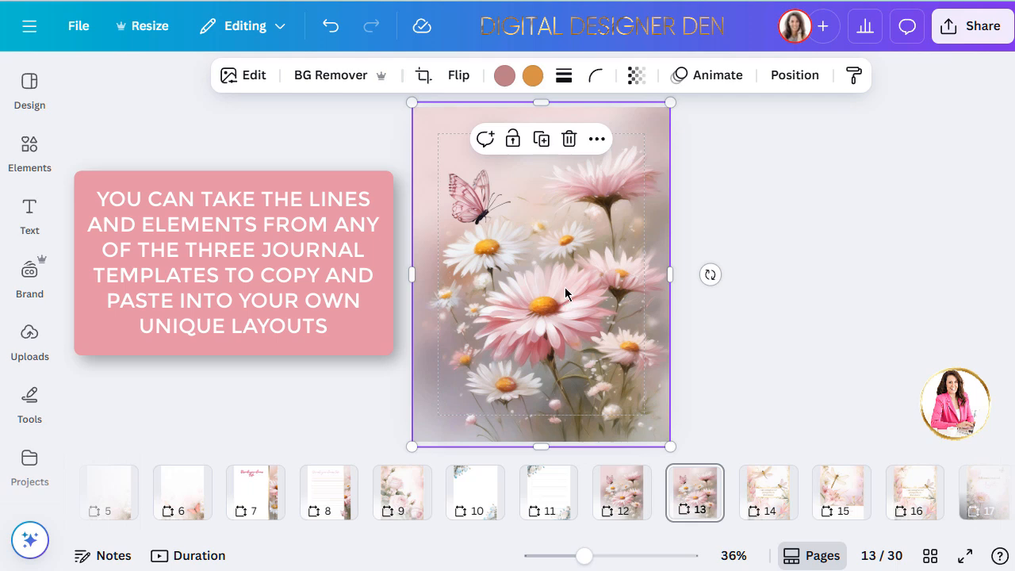
click(345, 499)
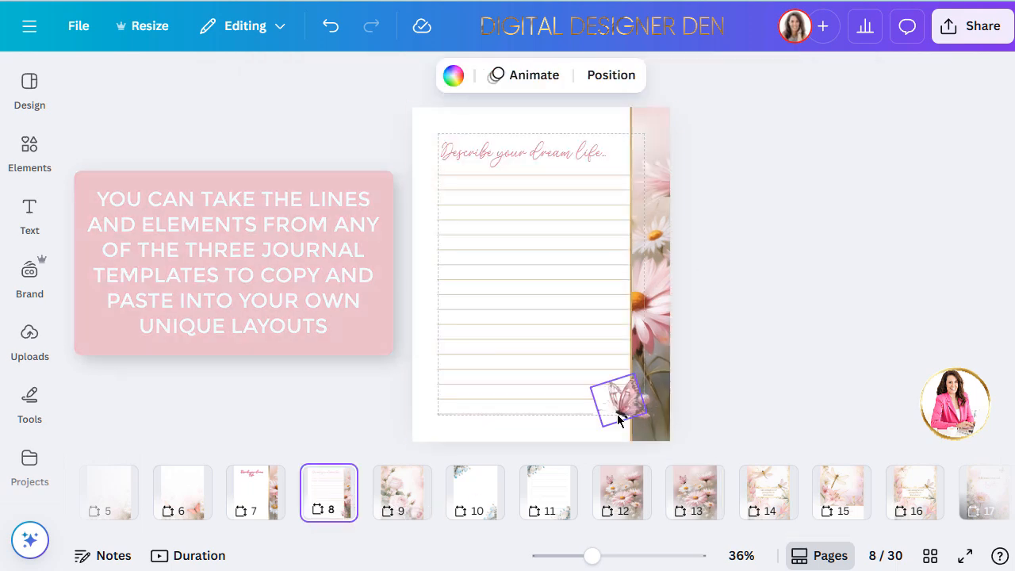
click(198, 509)
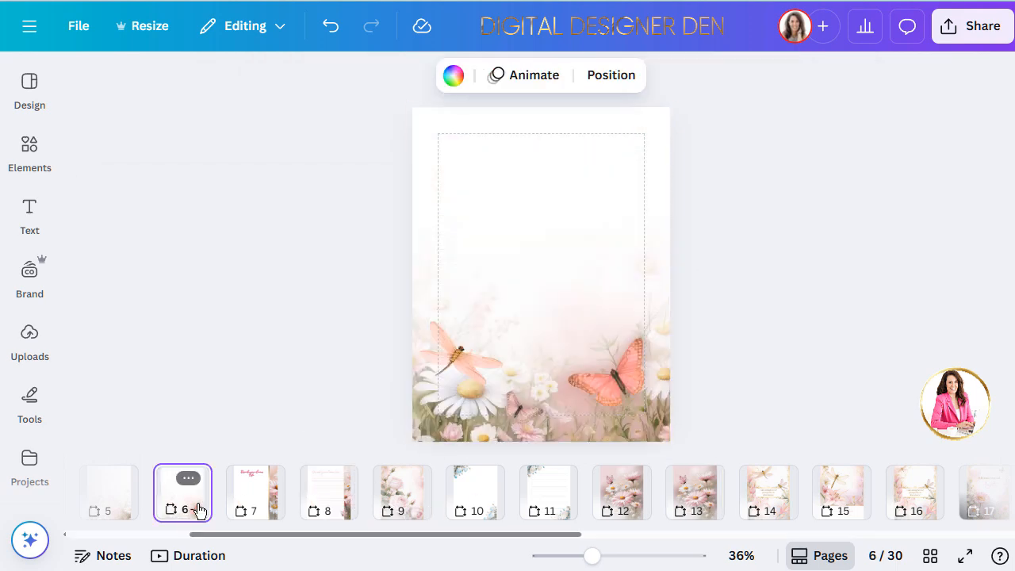
click(445, 379)
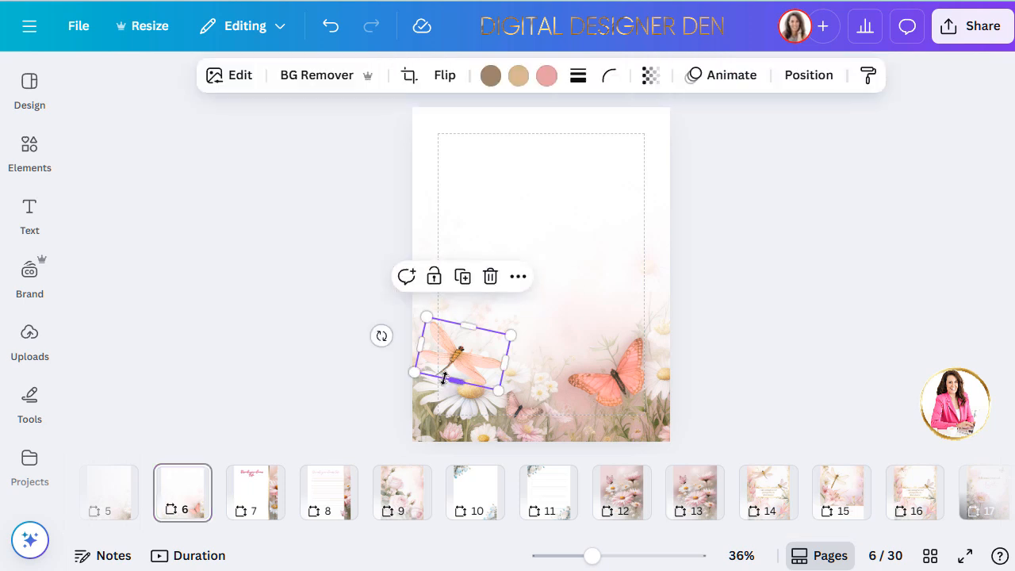
click(335, 514)
click(481, 510)
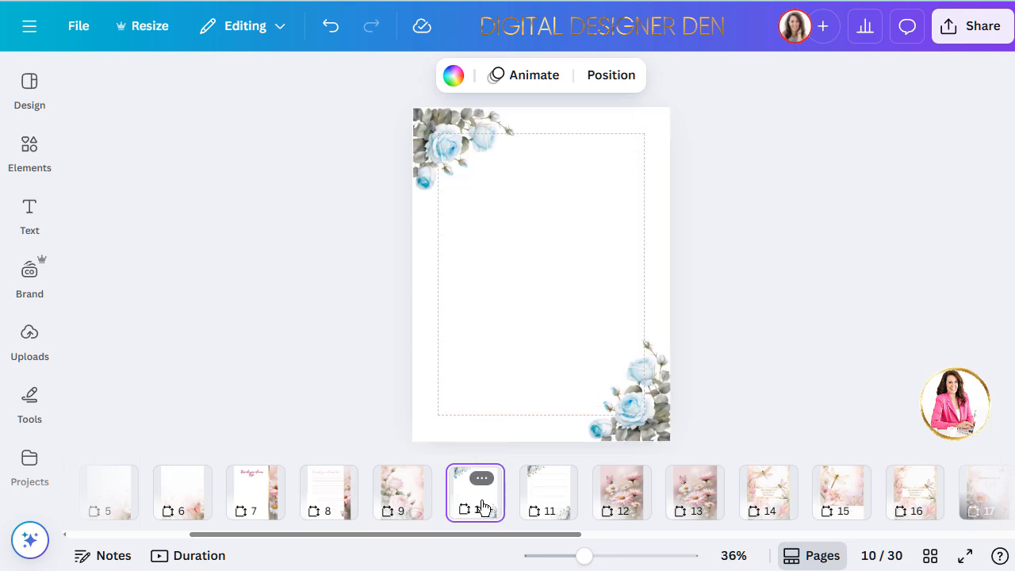
Copy the peach dragonfly from page 6 to page 11 and tuck it behind the white roses in the lower-right corner.
click(182, 514)
click(441, 365)
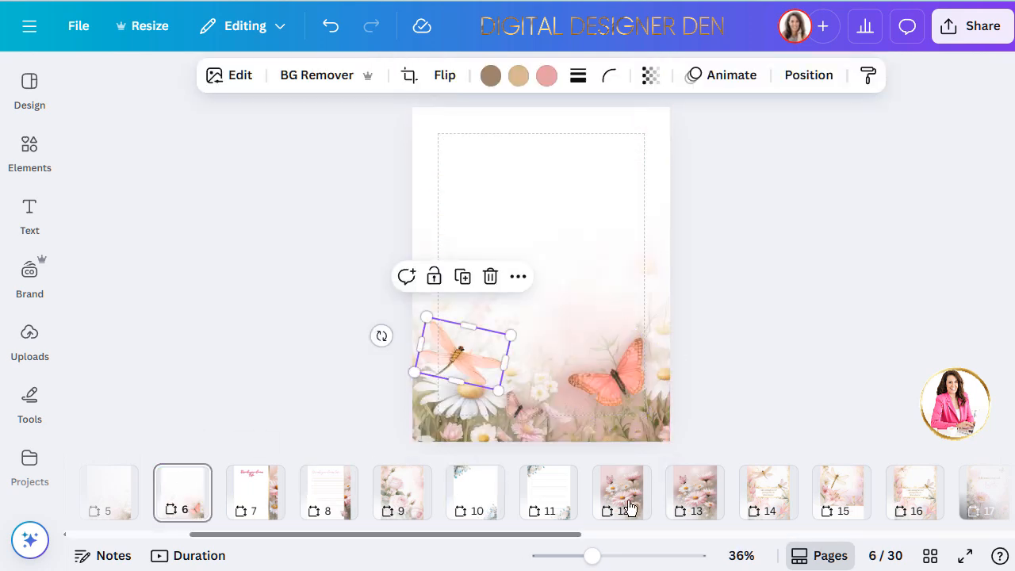
click(561, 506)
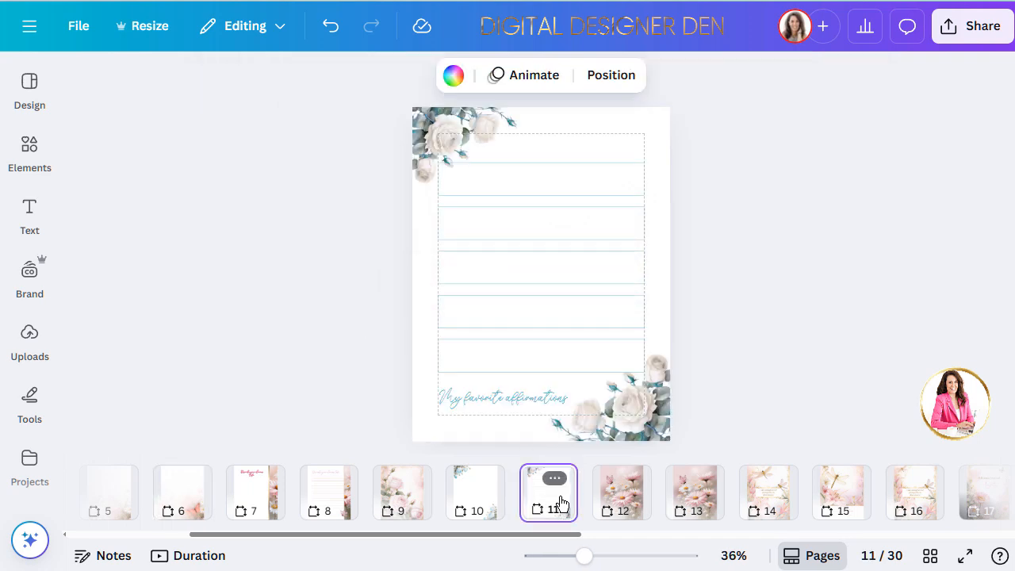
key(ctrl+v)
drag(458, 362, 620, 397)
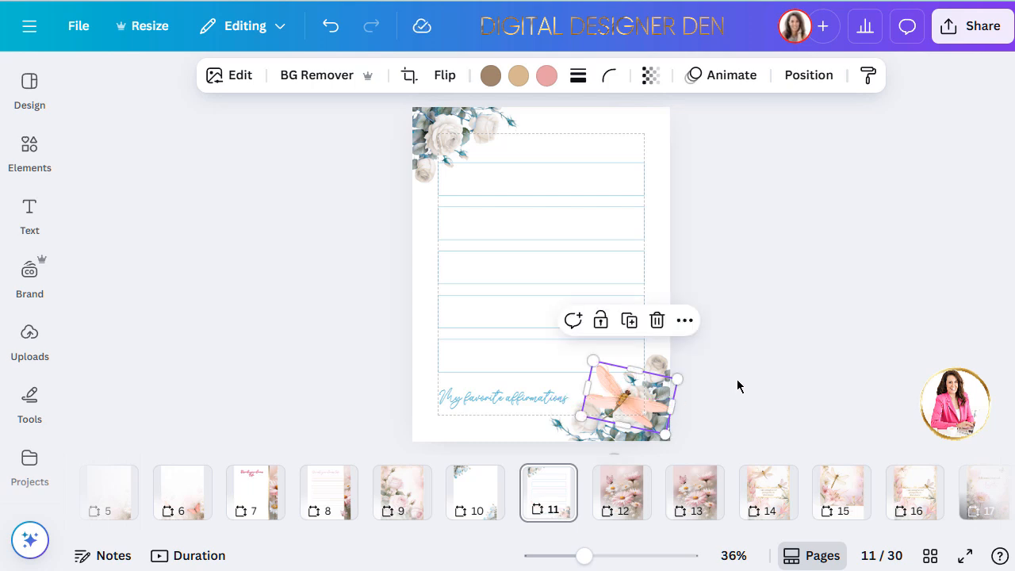
click(720, 390)
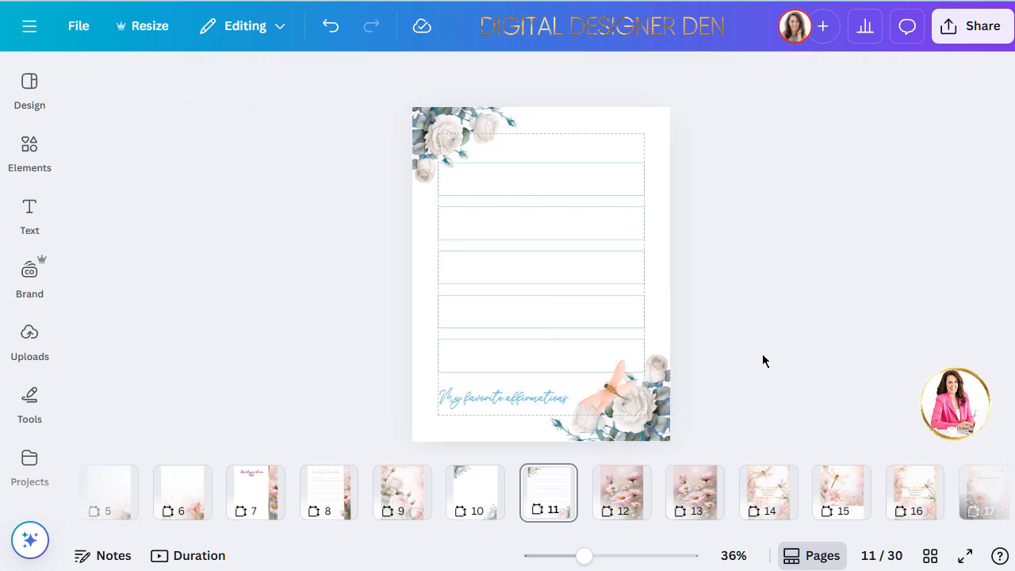
Extract the gold dragonfly from the lily picture on page 15 as a separate element with Magic Grab.
click(770, 502)
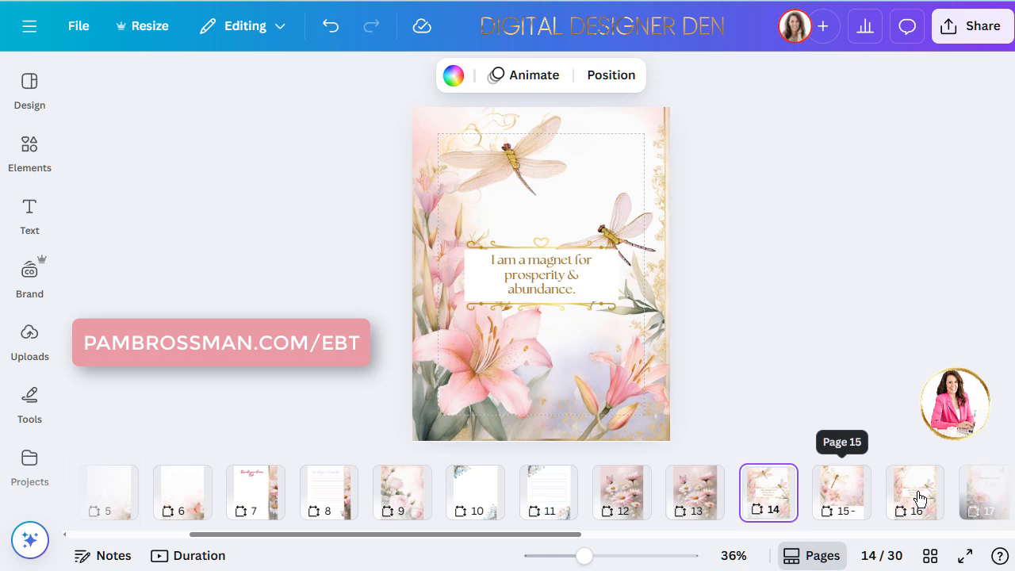
click(842, 491)
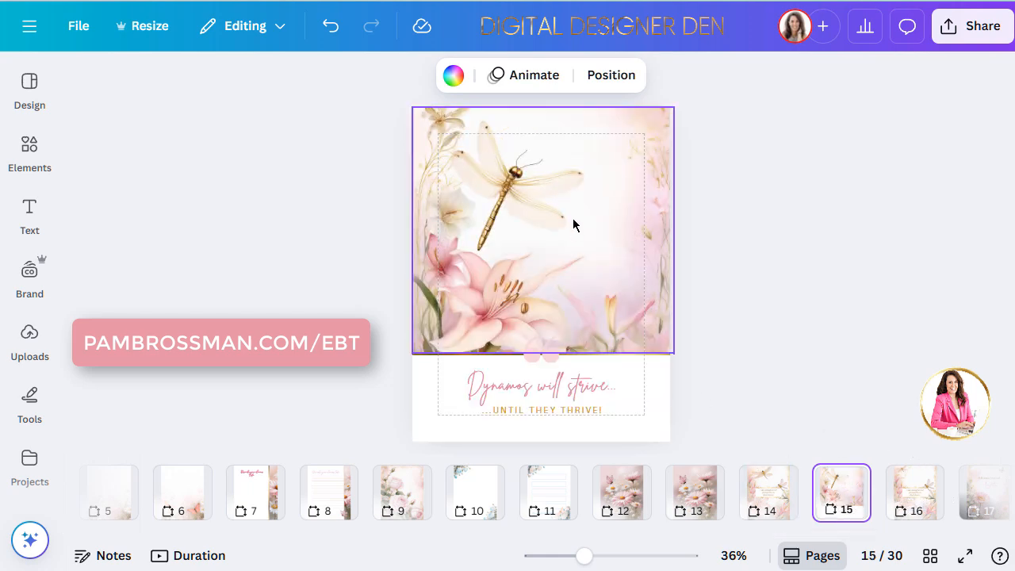
click(502, 246)
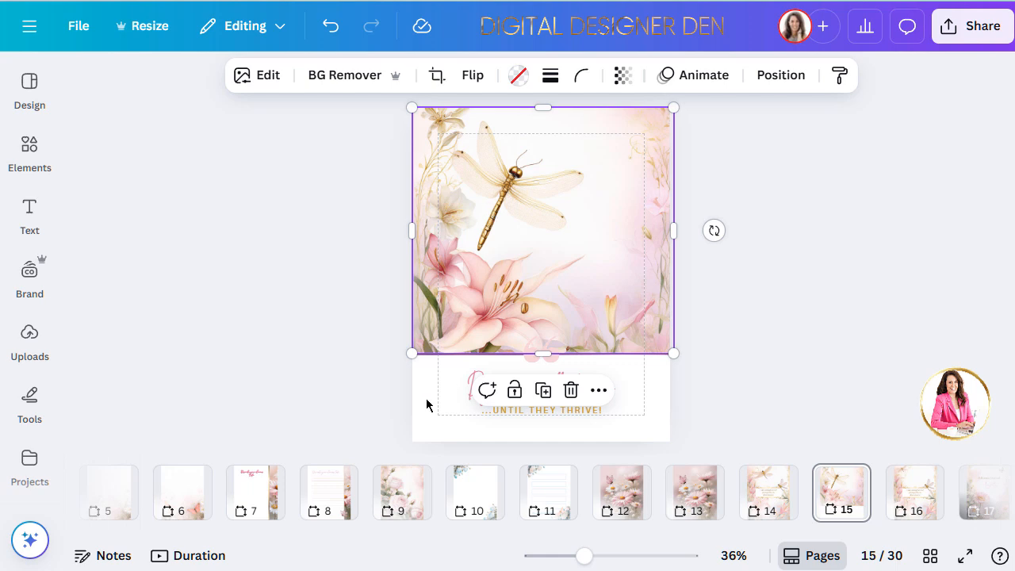
click(409, 480)
click(783, 267)
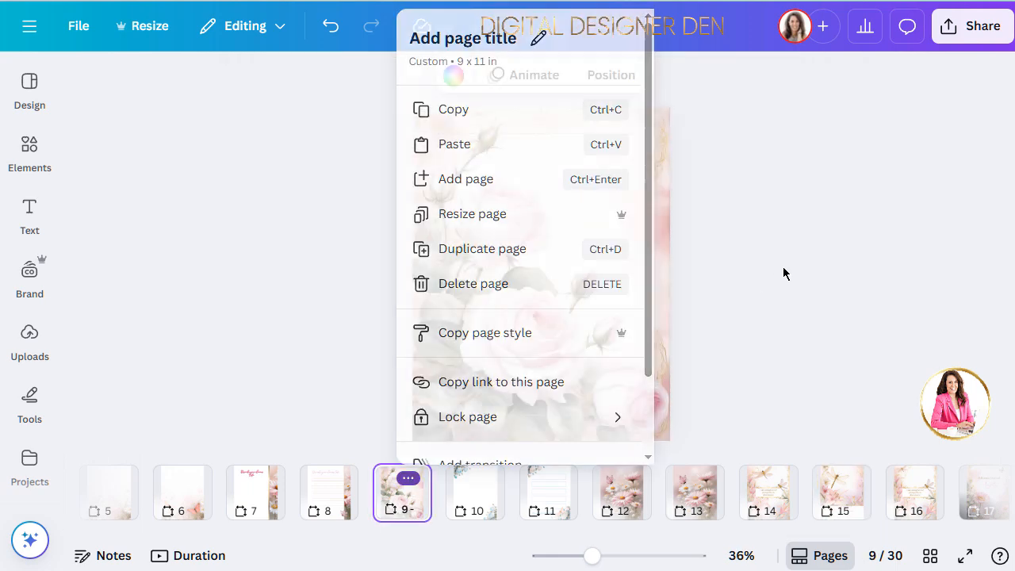
click(663, 335)
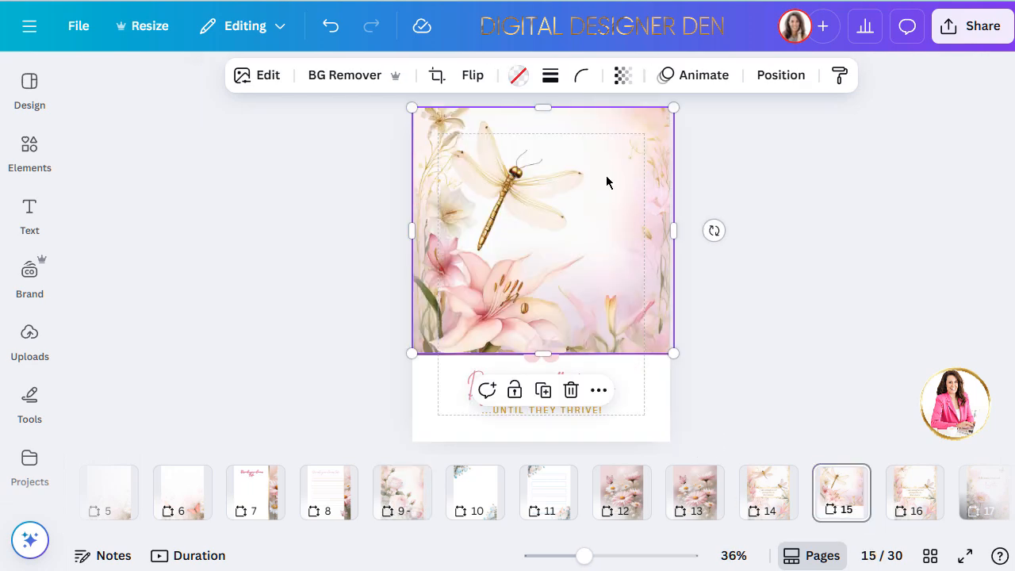
click(268, 76)
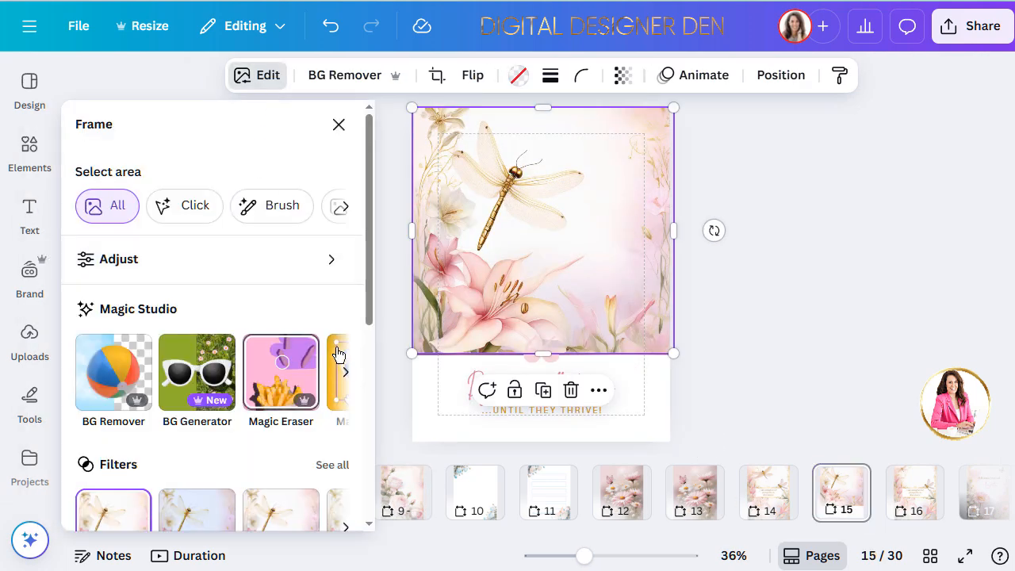
click(345, 371)
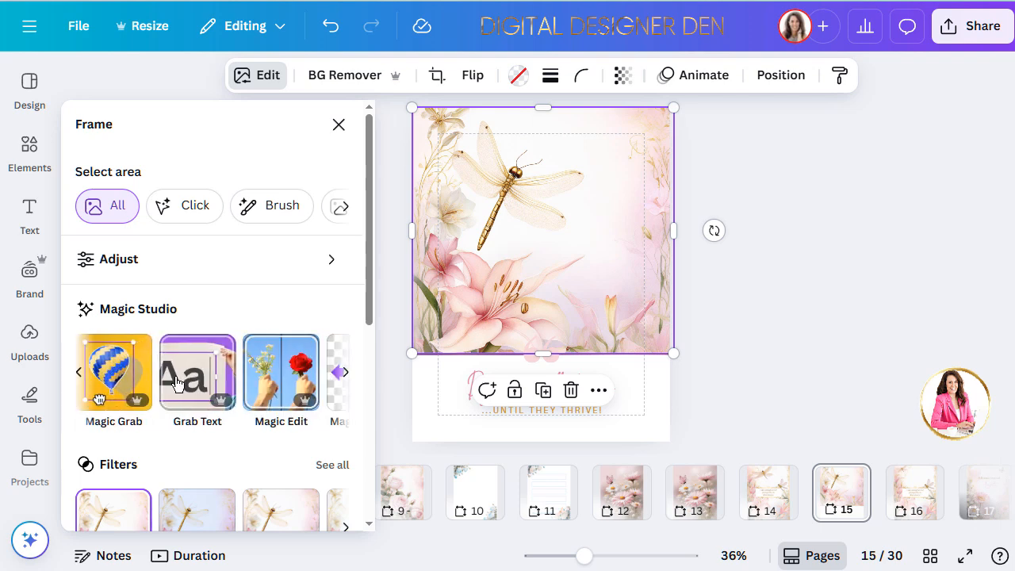
click(111, 382)
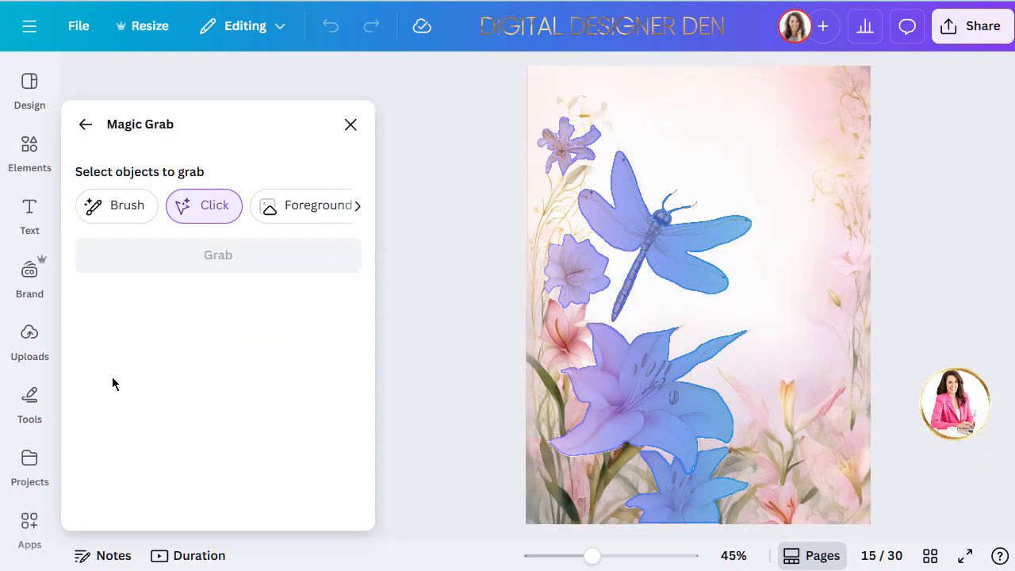
click(648, 252)
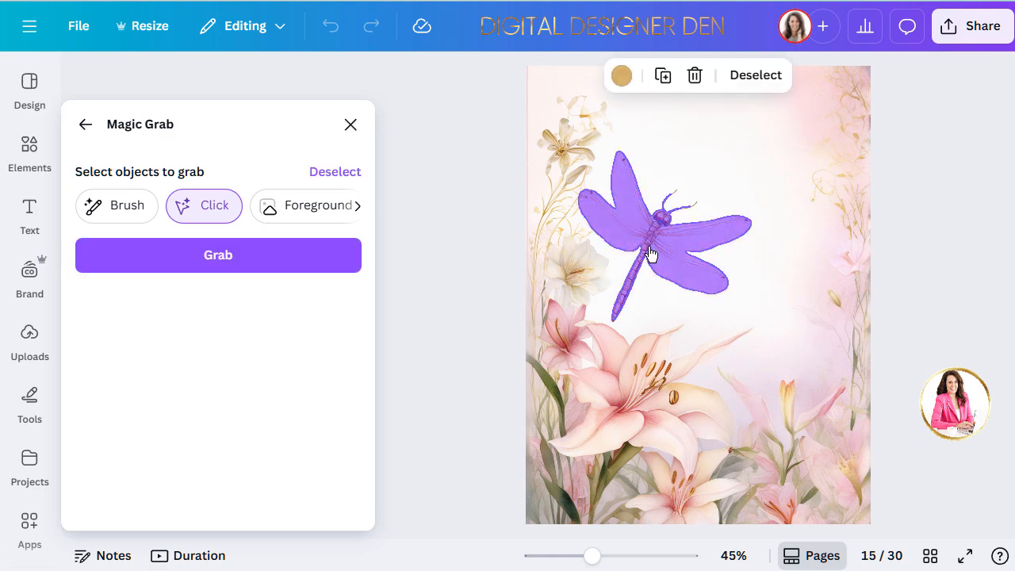
click(228, 258)
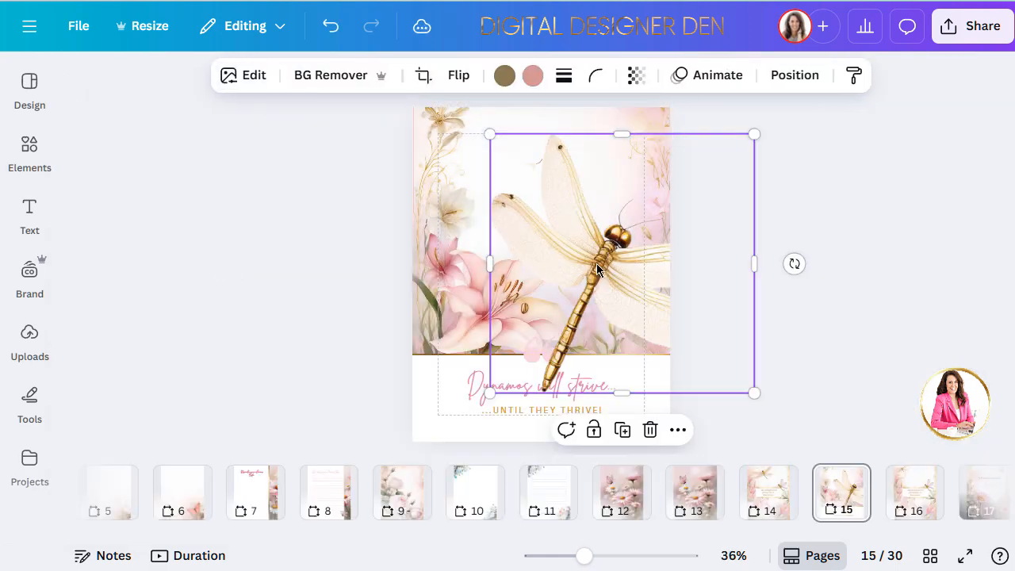
Shrink the extracted gold dragonfly on page 15 and place it on the large pink lily at the lower left.
drag(597, 269, 581, 232)
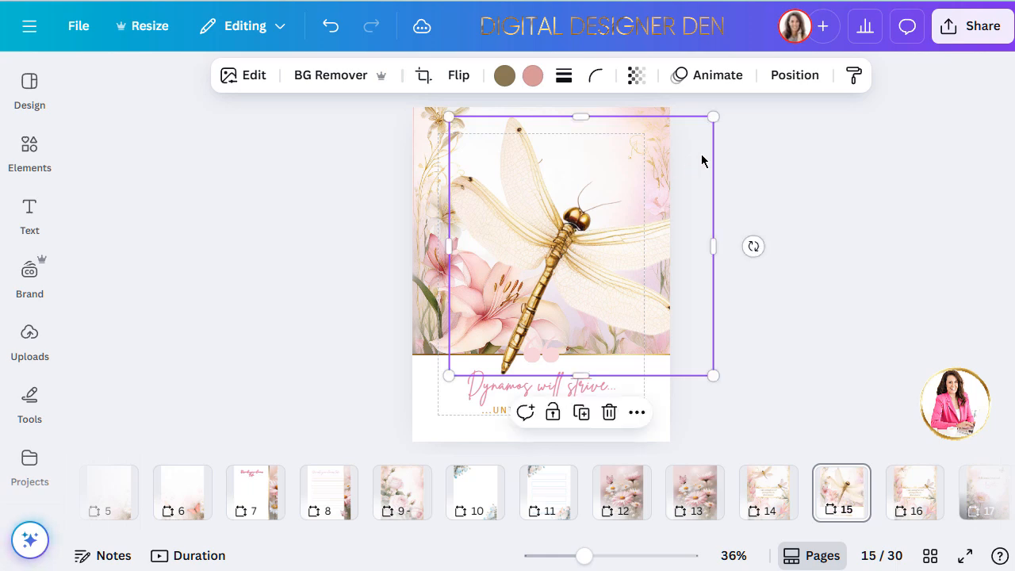
drag(714, 116, 529, 241)
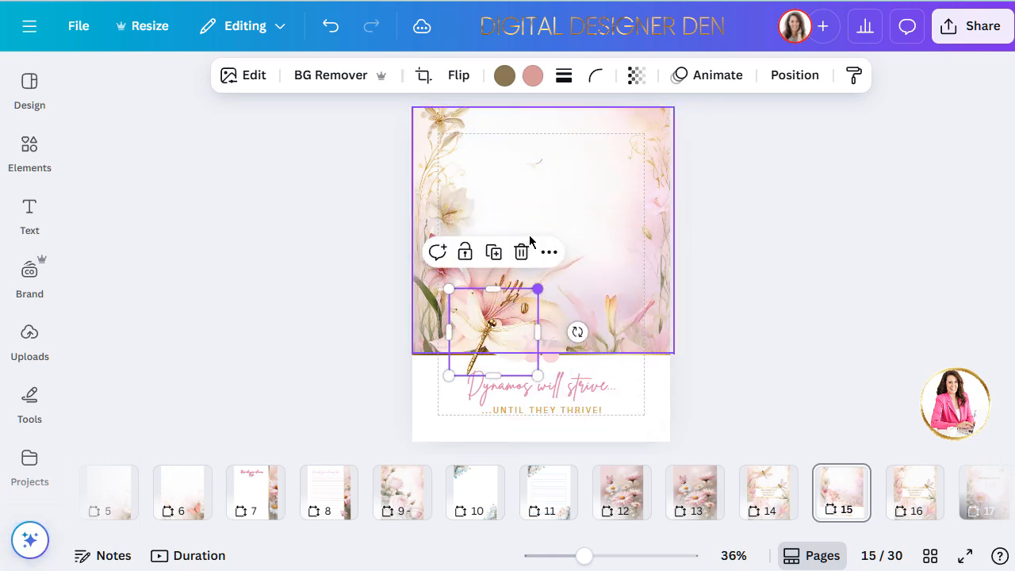
drag(485, 341, 464, 286)
click(332, 289)
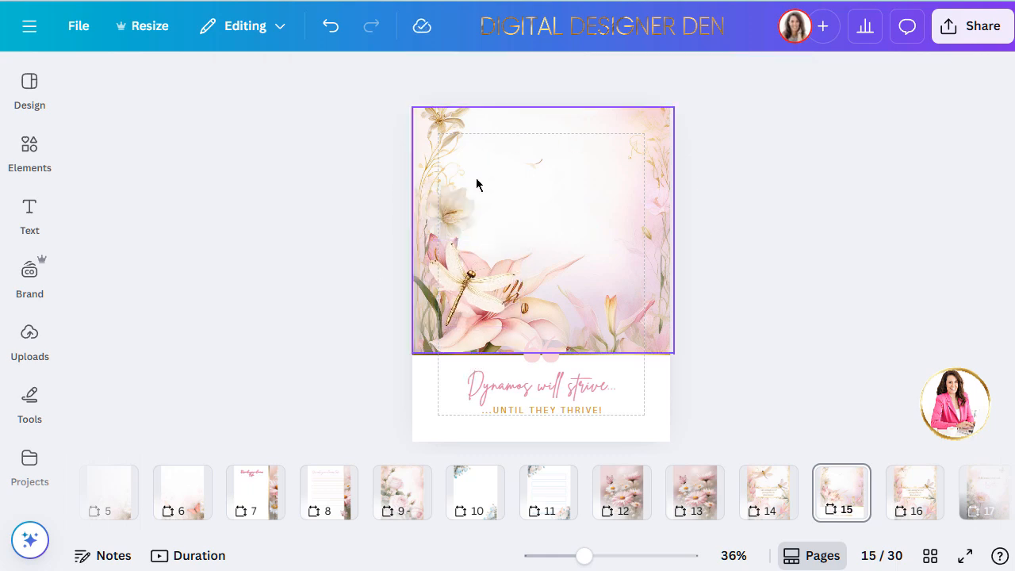
Copy the gold dragonfly to page 7, shrink it, flip it horizontally and place it at the gold strip's lower end.
click(464, 299)
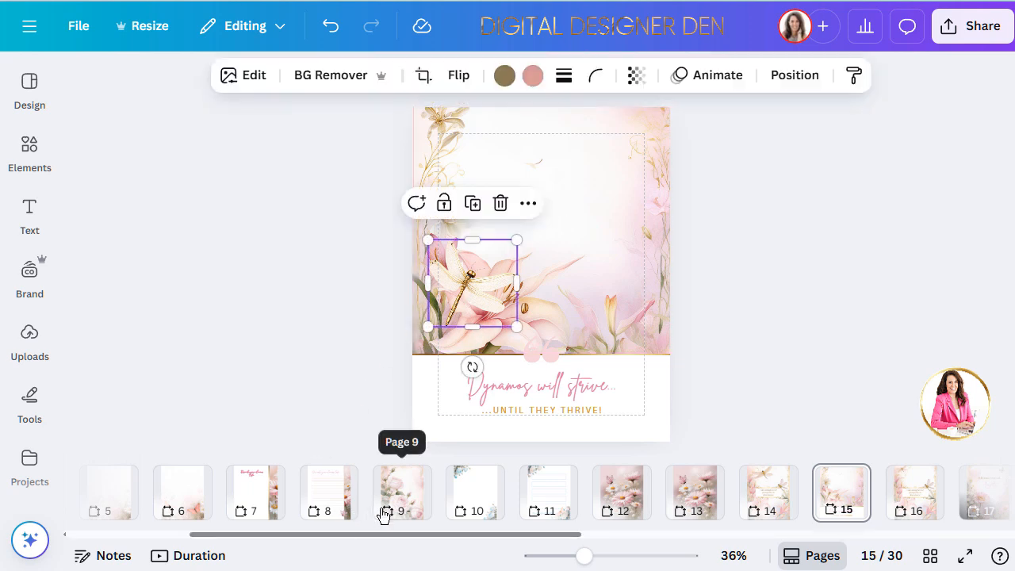
click(258, 509)
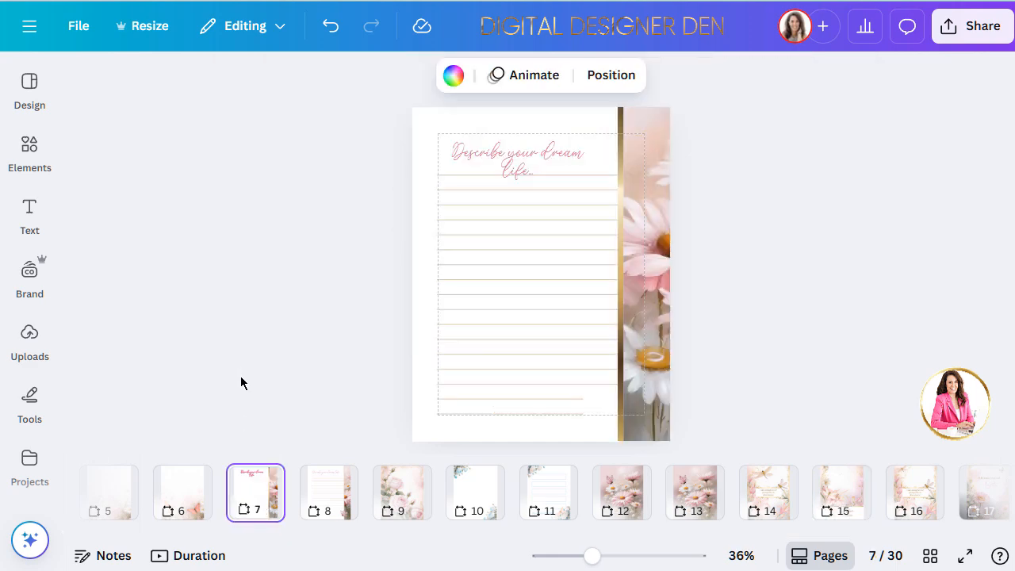
key(ctrl+v)
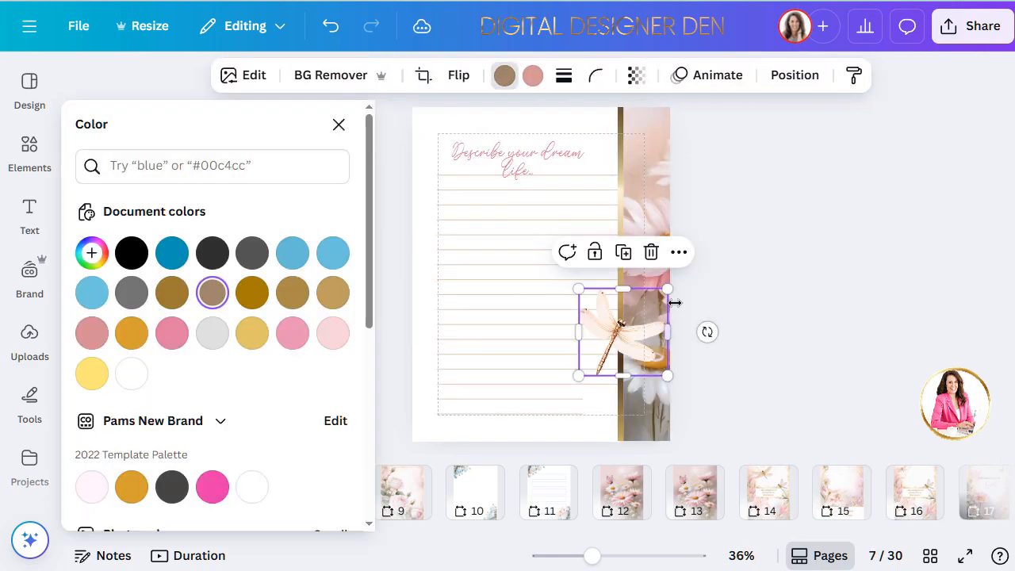
drag(665, 300, 644, 314)
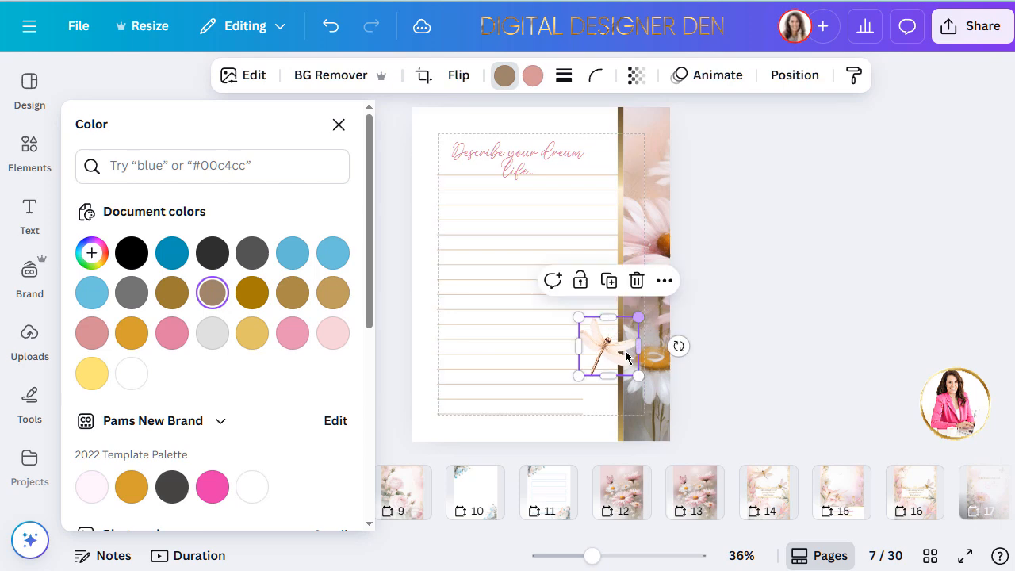
drag(602, 362, 609, 418)
click(458, 75)
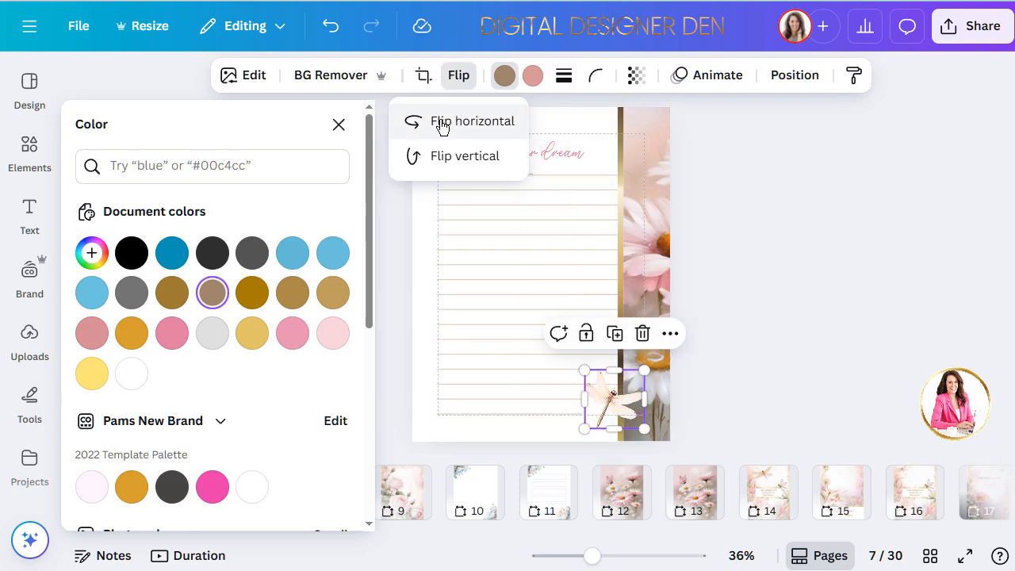
click(411, 121)
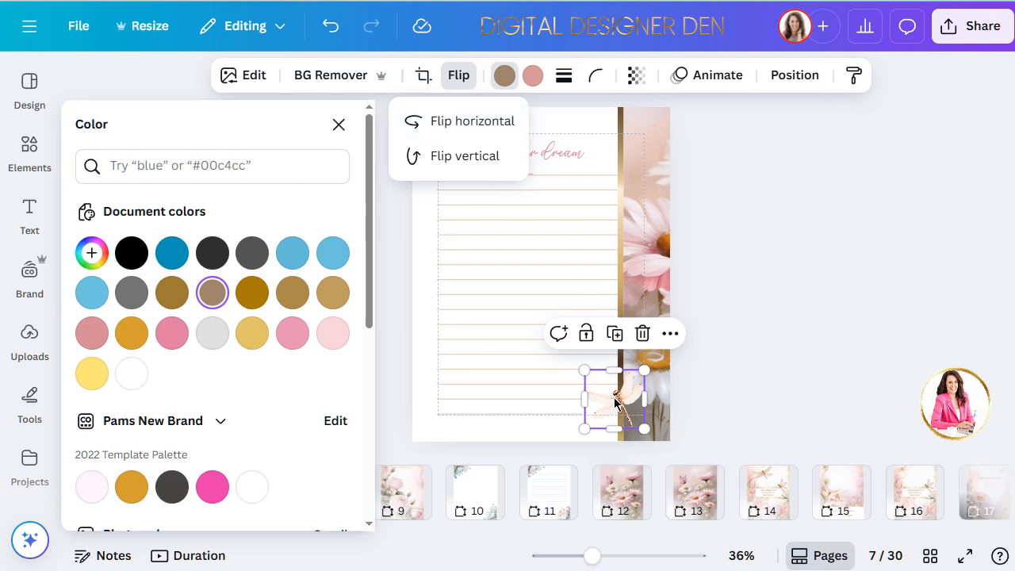
drag(614, 403, 602, 395)
key(Escape)
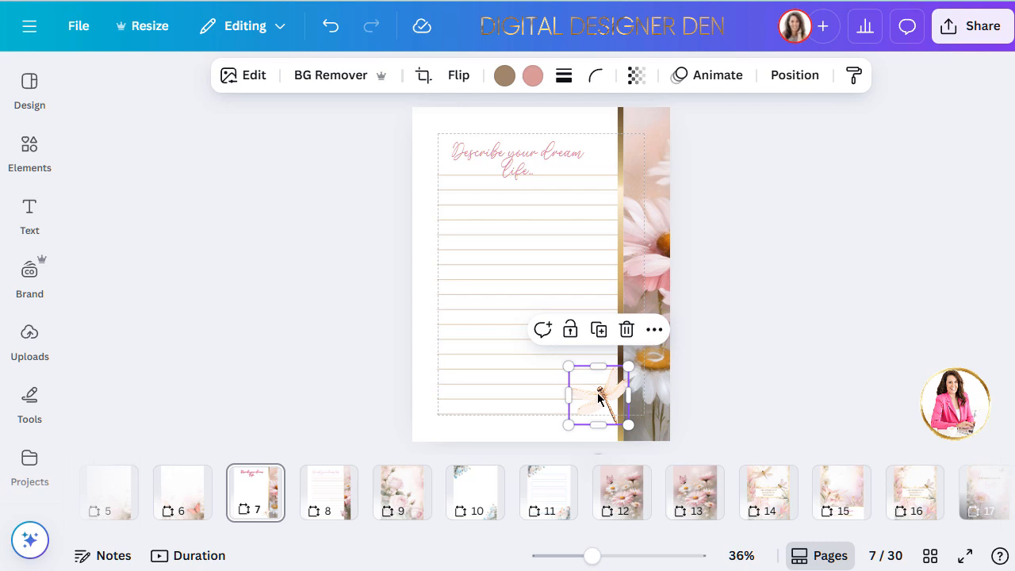
Duplicate the dragonfly to the upper end of the gold strip on page 7 and flip the copy horizontally.
drag(601, 399, 615, 188)
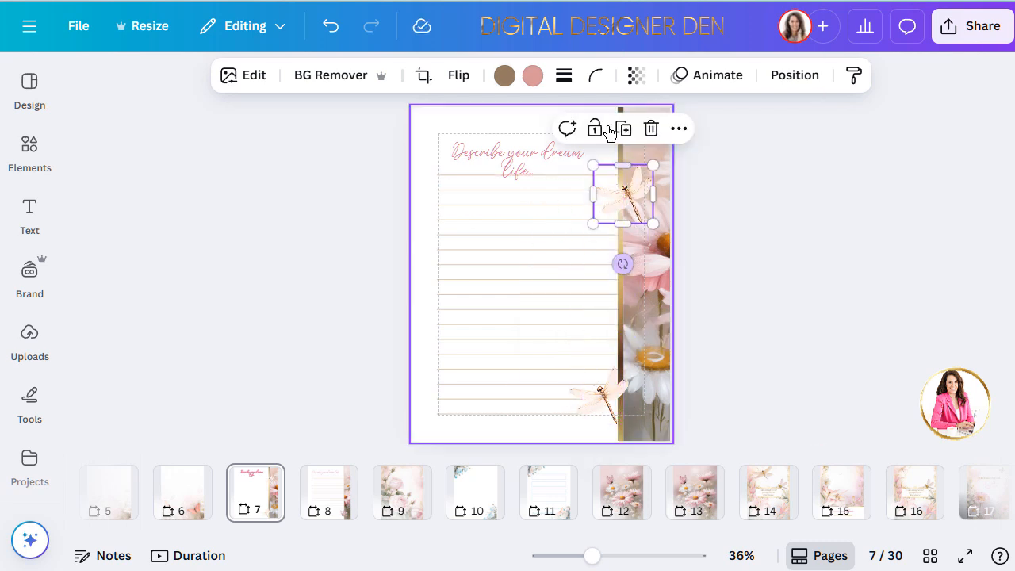
click(458, 82)
click(444, 120)
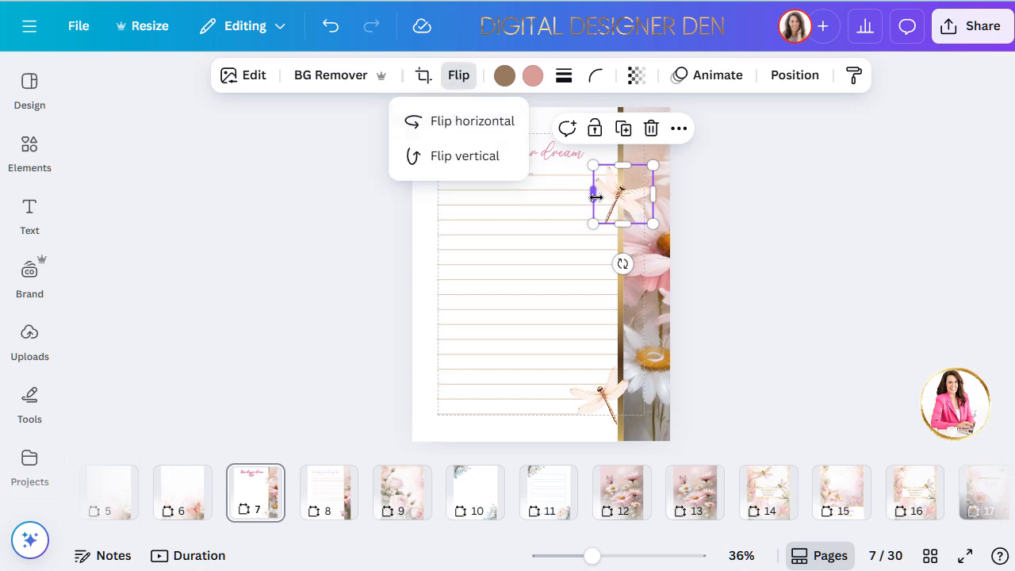
drag(617, 205, 625, 165)
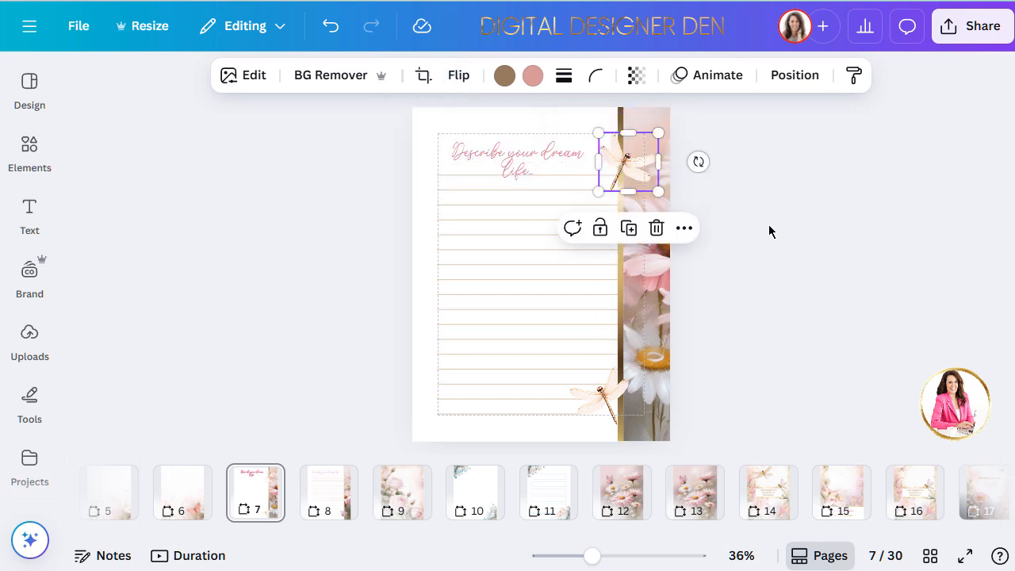
click(768, 230)
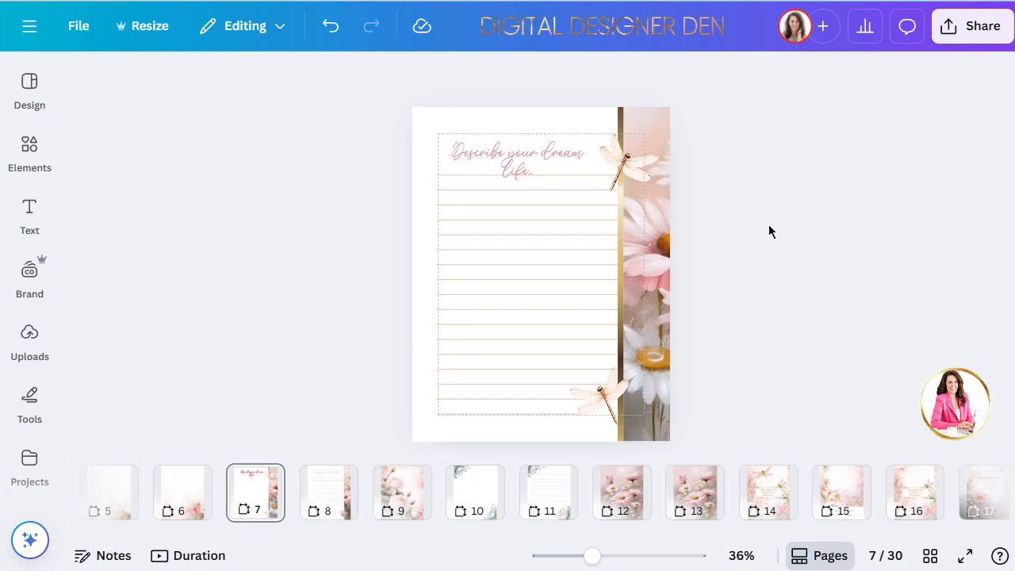
Reduce the font size of the heading "Describe your dream life..." to 28.9.
click(466, 155)
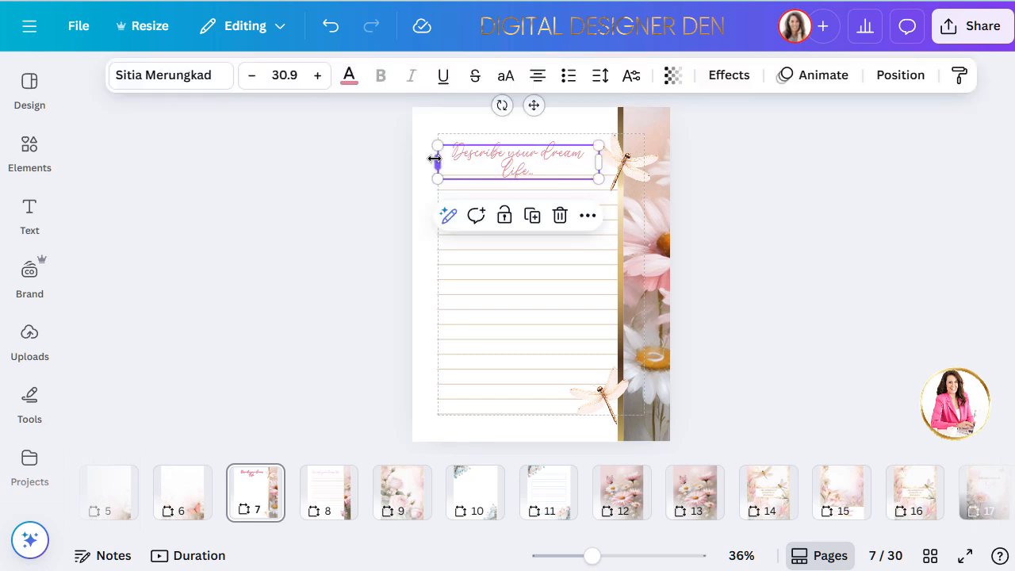
click(251, 84)
click(251, 84)
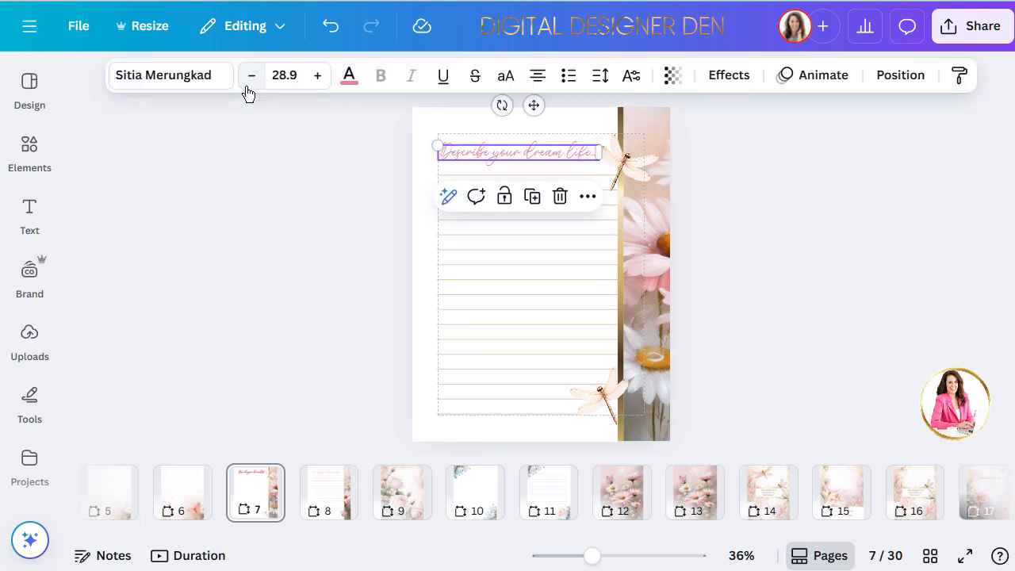
click(830, 263)
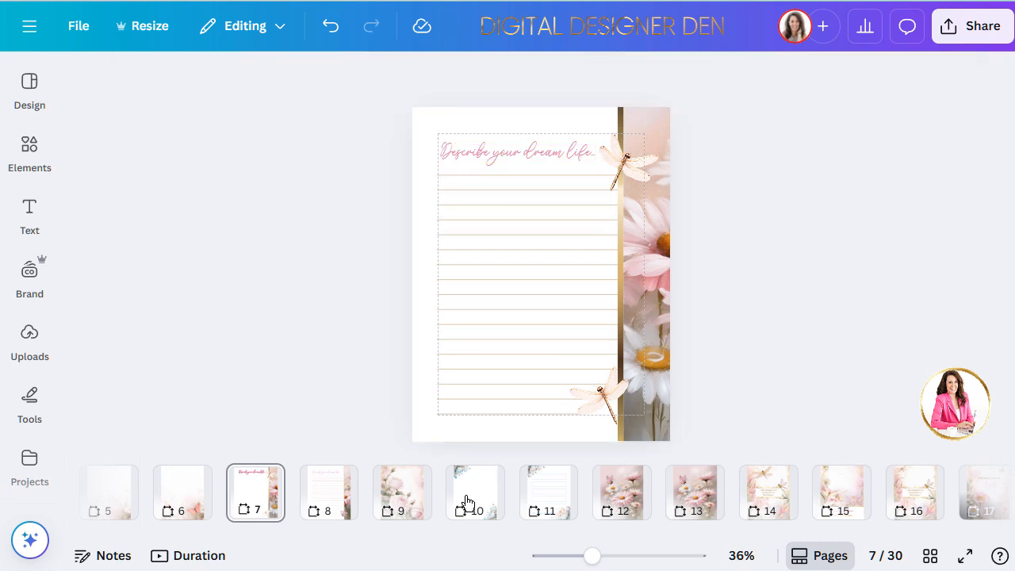
Extract the pink butterfly from the daisy picture on page 13 with Magic Grab, using a size 40 brush selection.
click(768, 496)
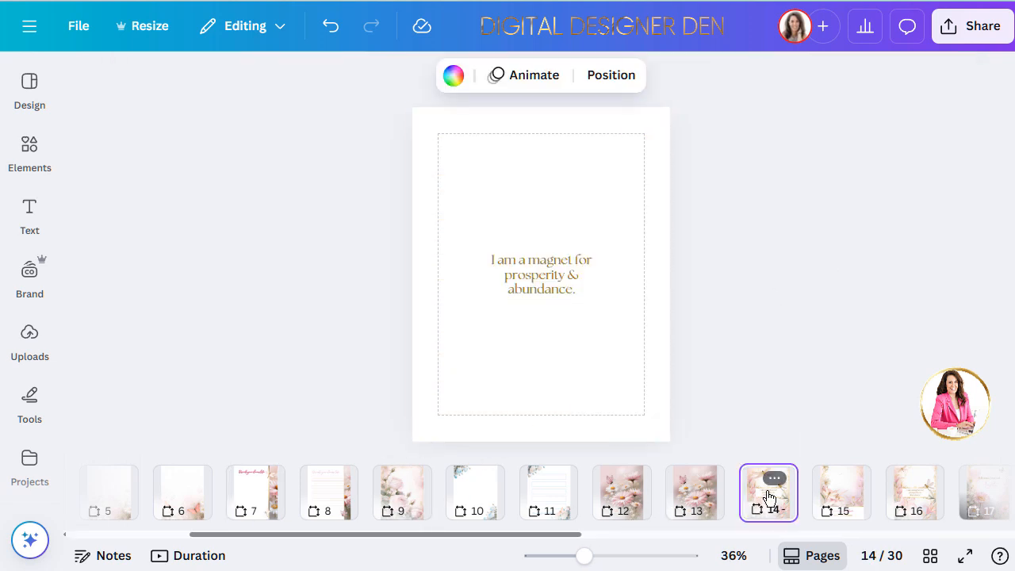
click(834, 497)
click(699, 503)
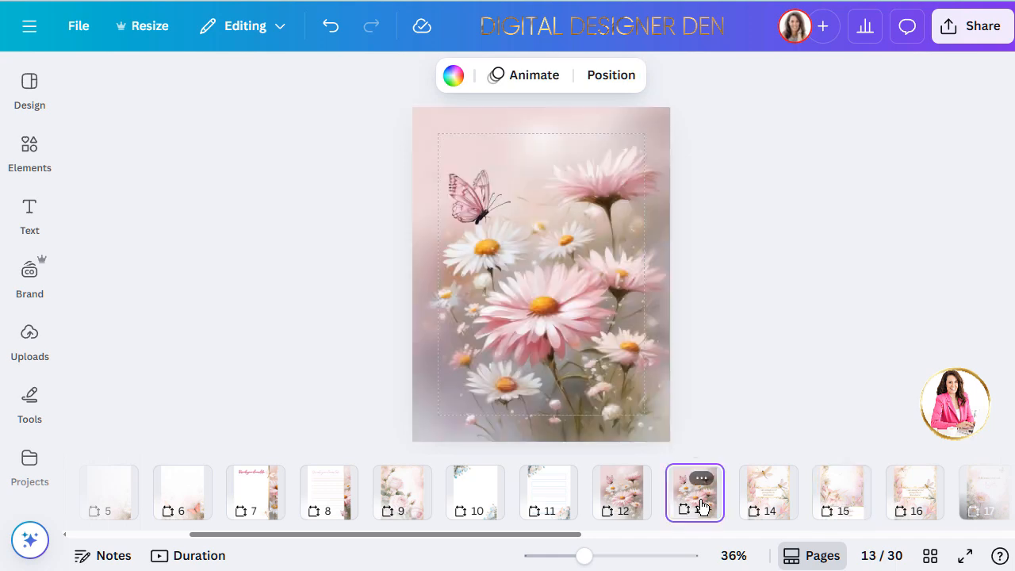
click(496, 231)
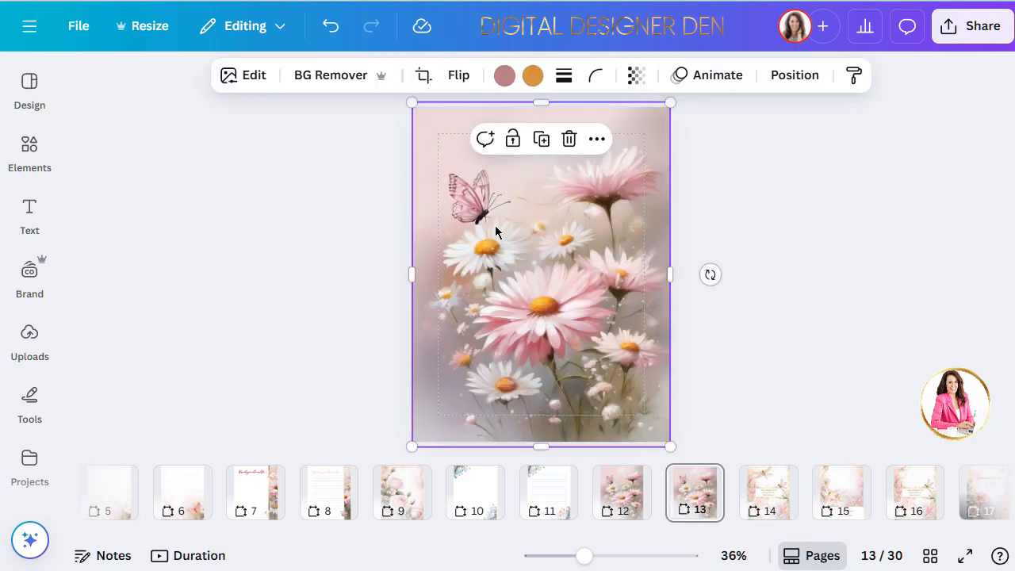
click(256, 77)
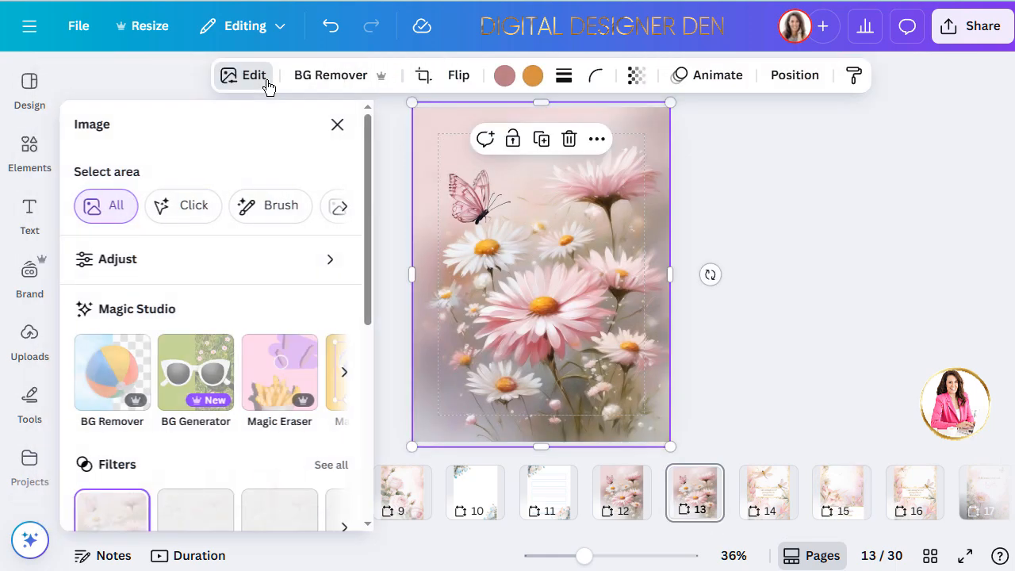
click(345, 381)
click(103, 377)
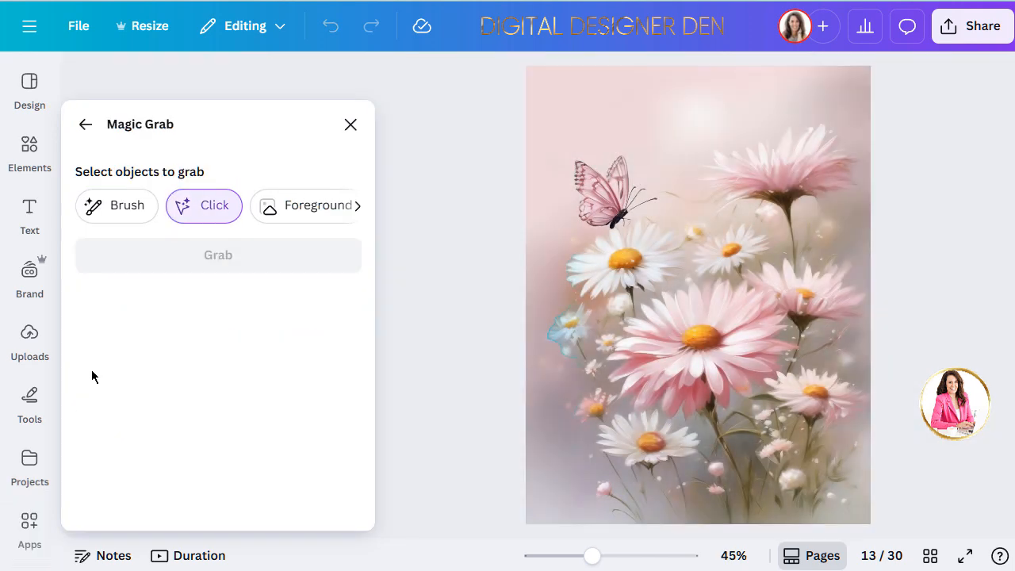
click(799, 173)
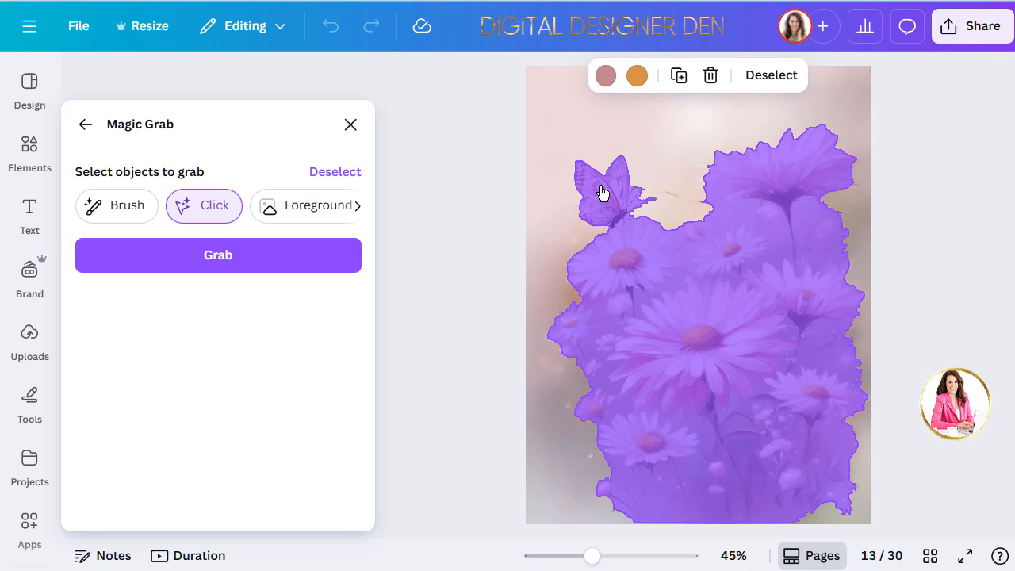
click(145, 211)
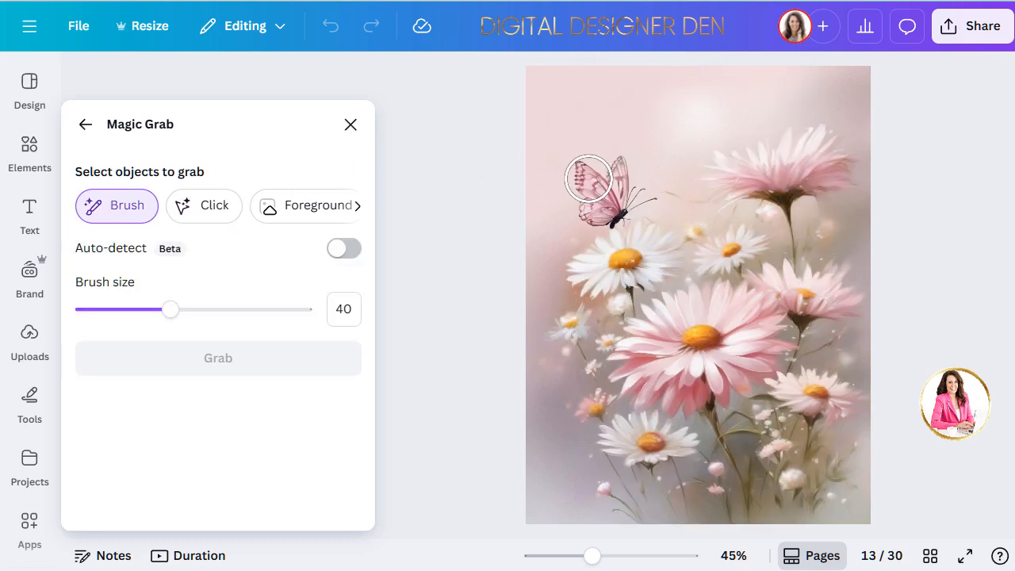
mouse_move(588, 175)
mouse_down()
mouse_move(593, 203)
mouse_move(625, 204)
mouse_move(617, 170)
mouse_move(649, 200)
mouse_up()
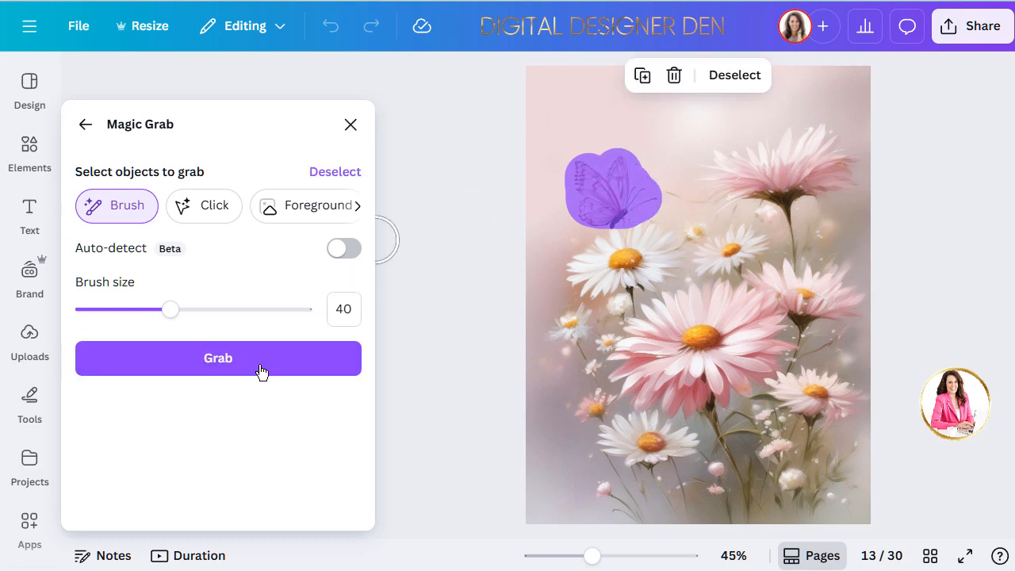
click(204, 358)
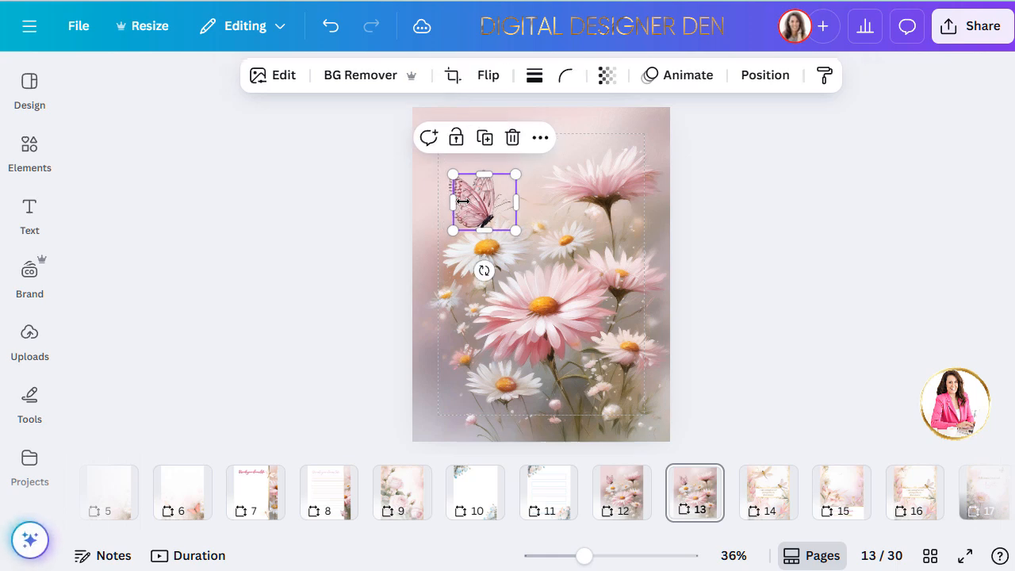
Duplicate the pink butterfly onto the flowers in the picture's lower right and flip the copy horizontally.
drag(479, 208, 584, 365)
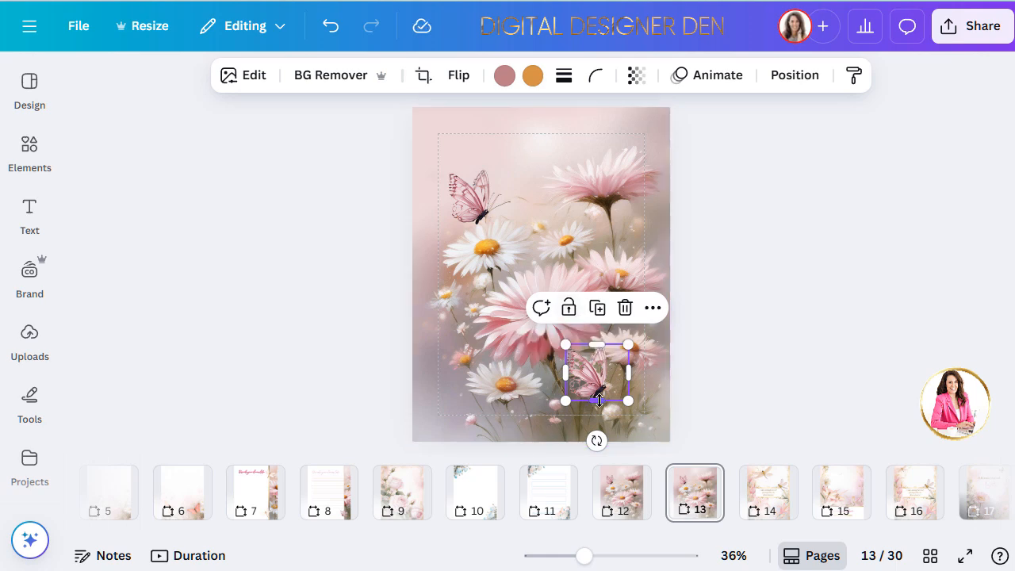
click(459, 75)
click(458, 123)
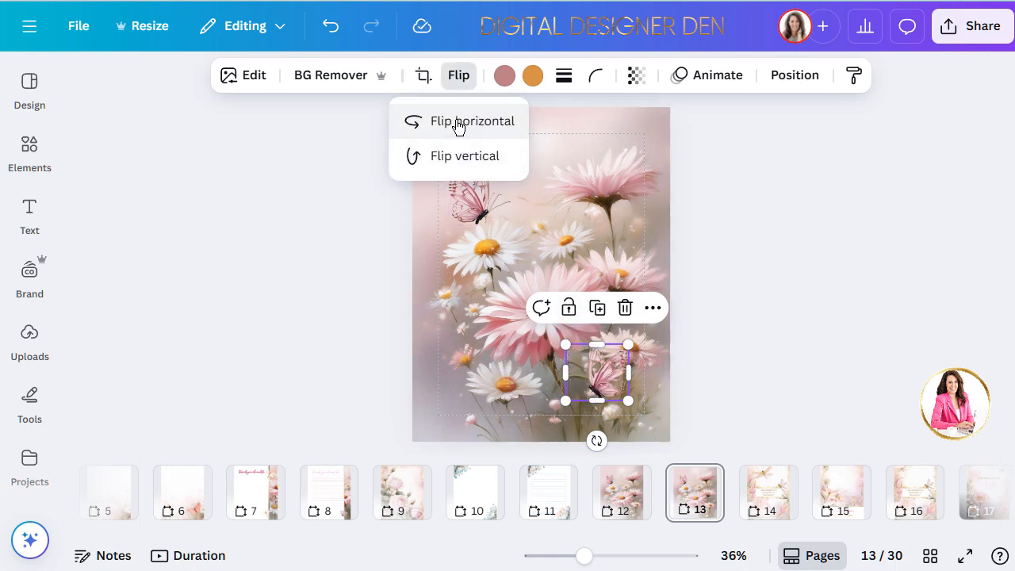
Recolour the butterfly copy Dark Turquoise (#0097b2), raise it slightly, and move the pink butterfly onto the upper-right pink daisy.
click(504, 75)
click(172, 254)
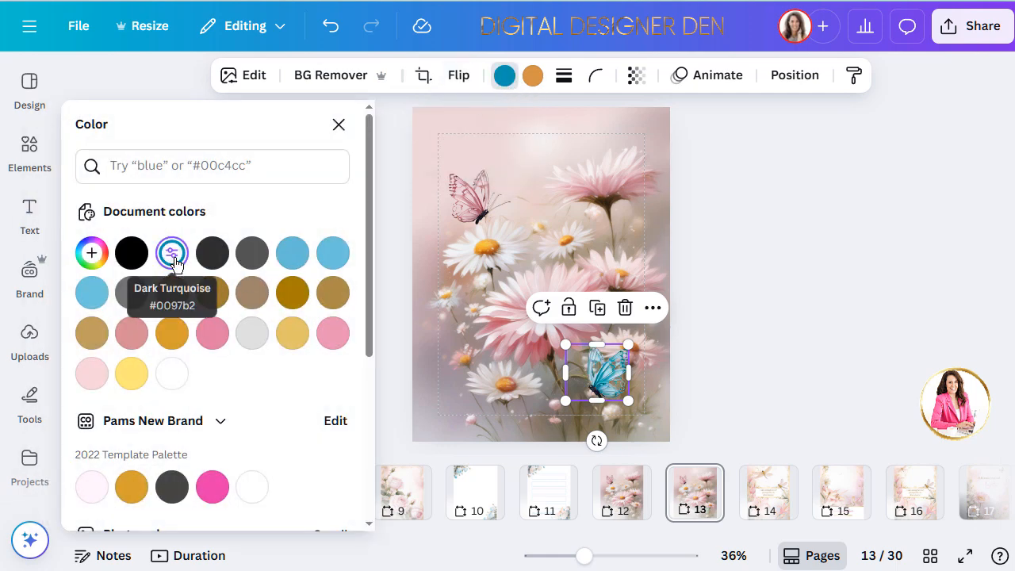
drag(599, 383, 608, 337)
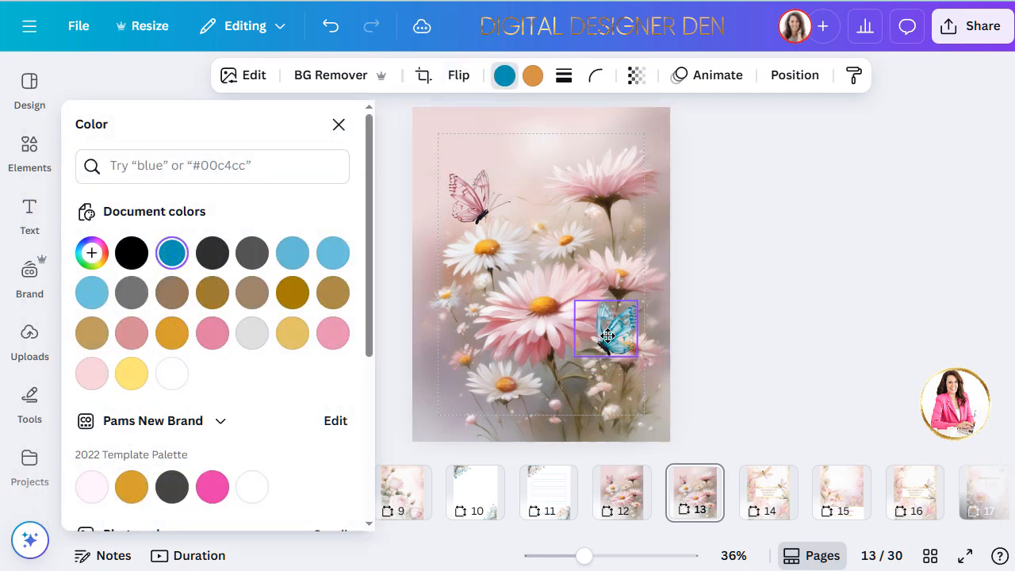
click(478, 205)
drag(476, 241, 583, 171)
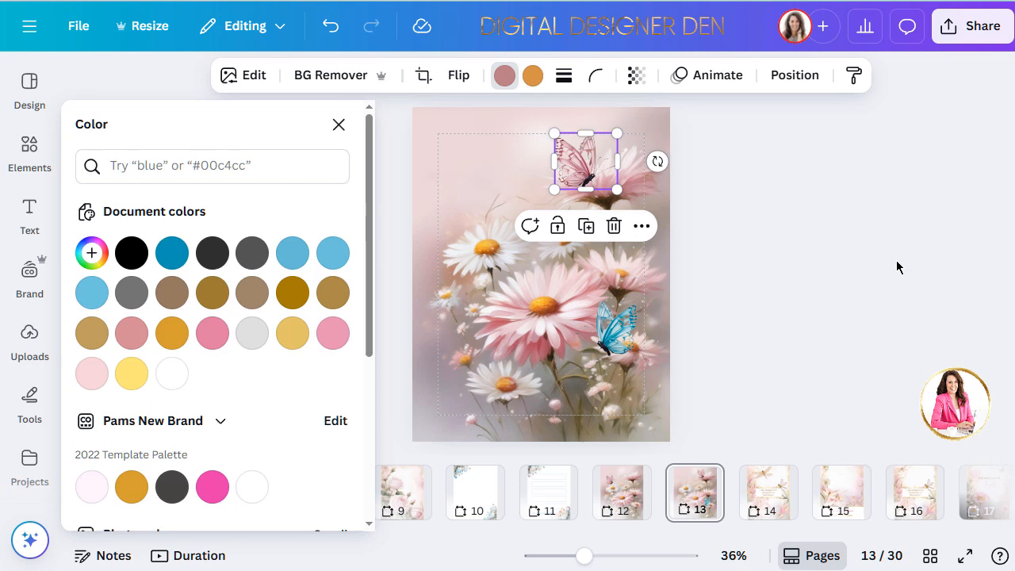
Copy the pink butterfly to page 6 and place it between the peach dragonfly and the coral butterfly.
click(475, 487)
click(387, 200)
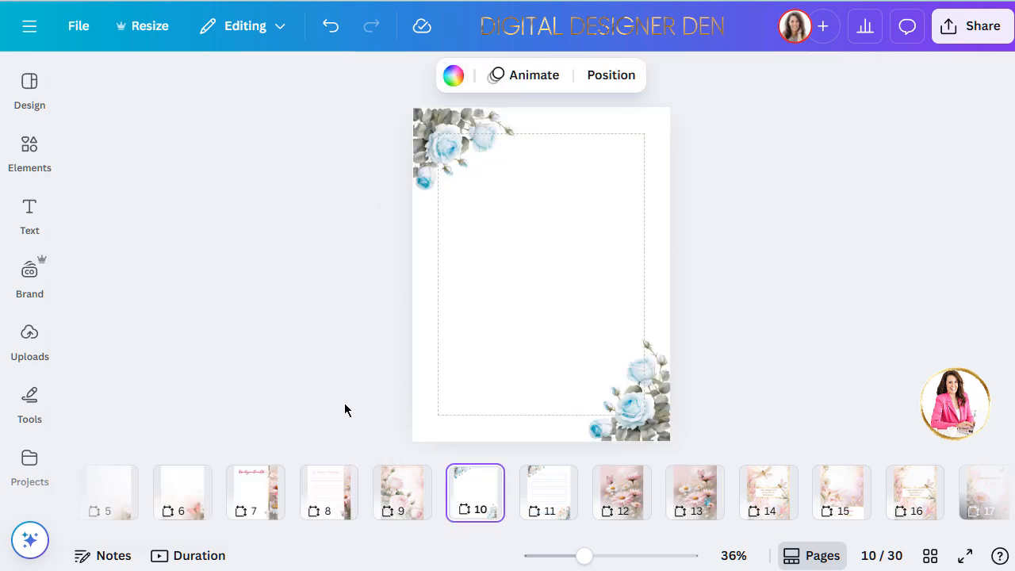
click(170, 501)
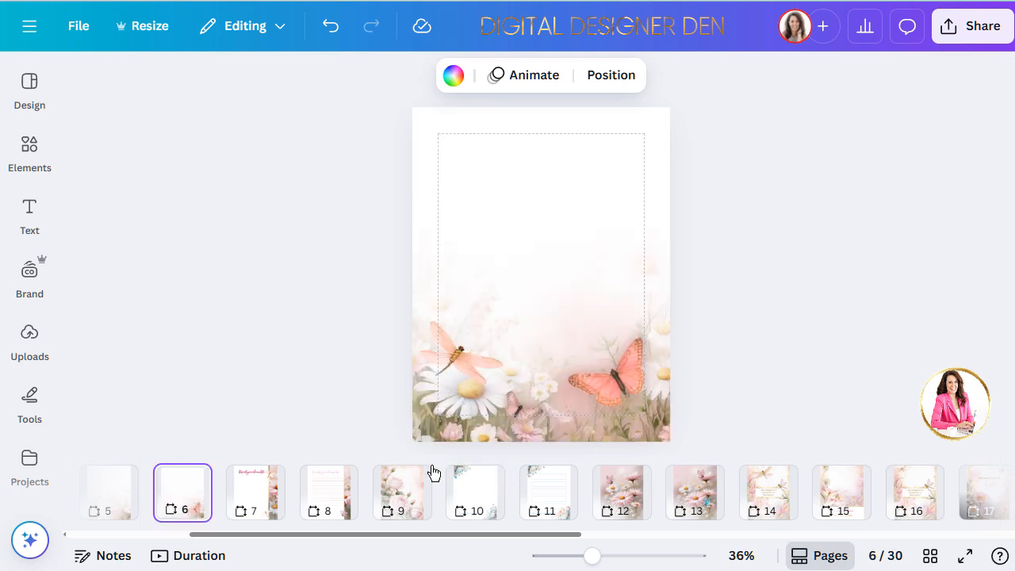
click(559, 326)
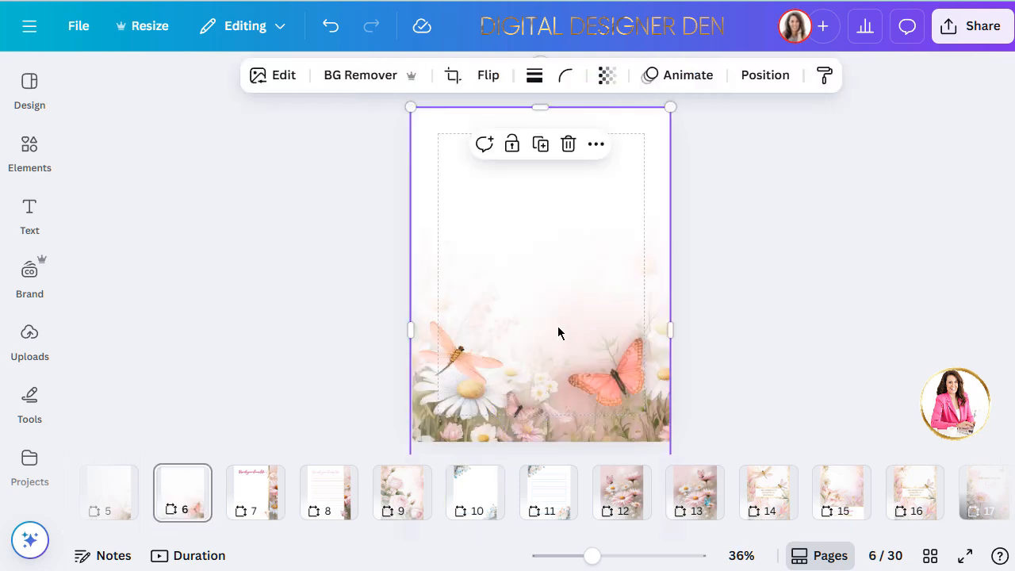
key(ctrl+v)
drag(579, 162, 545, 346)
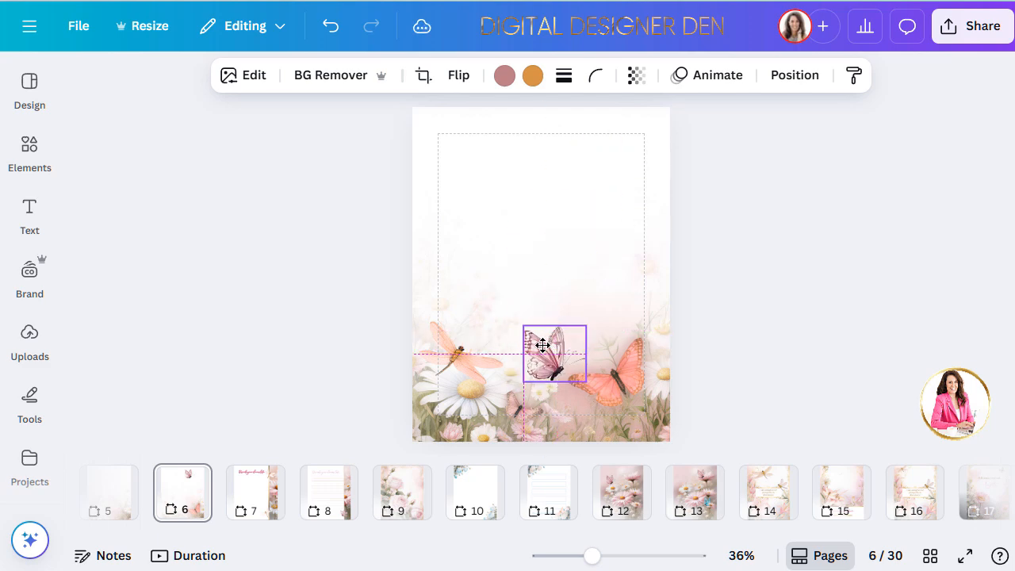
Recolour the pink butterfly on page 6 with a coral tone sampled from the neighbouring coral butterfly.
click(504, 76)
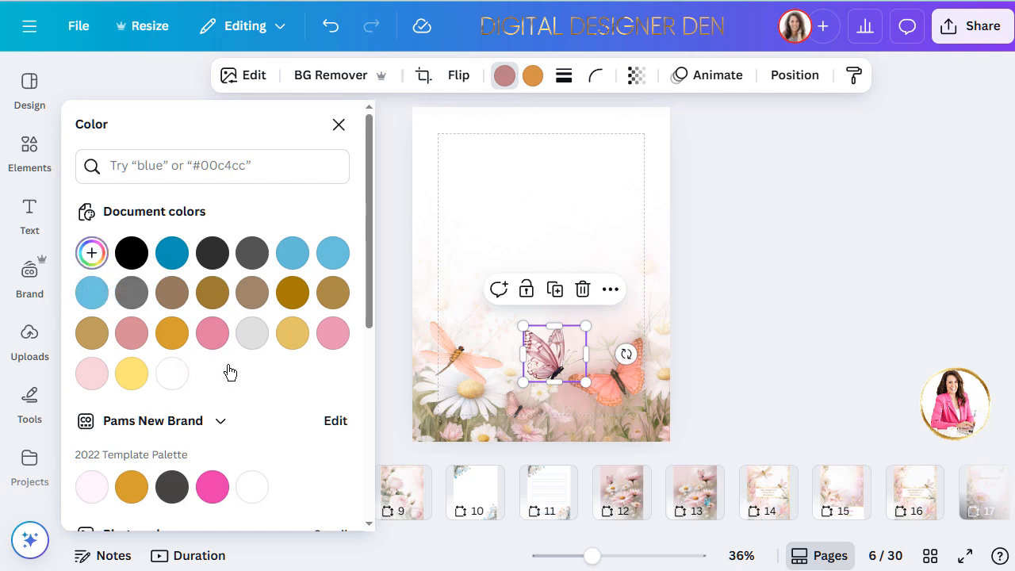
click(91, 252)
click(315, 440)
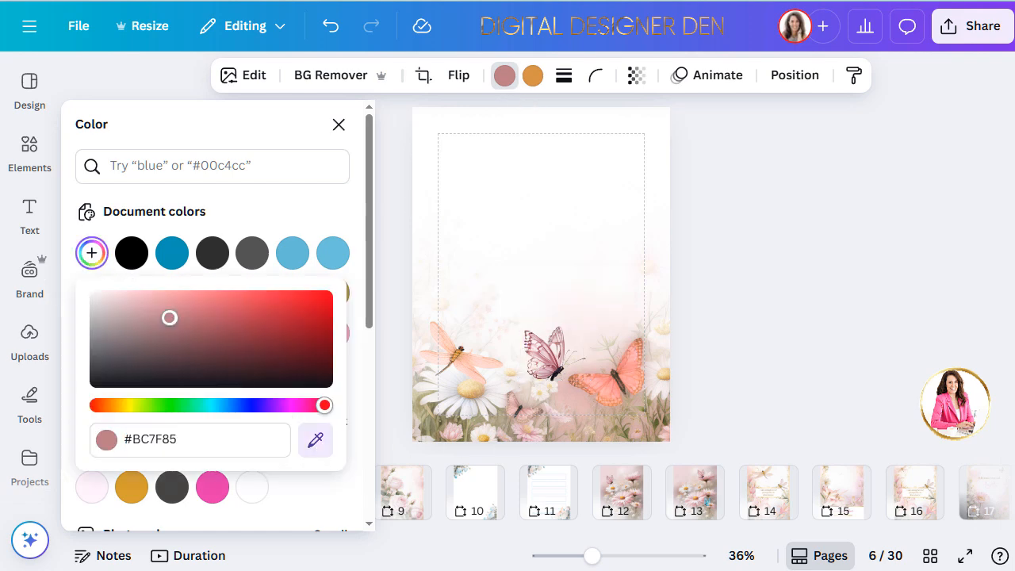
click(626, 371)
key(Escape)
key(Escape)
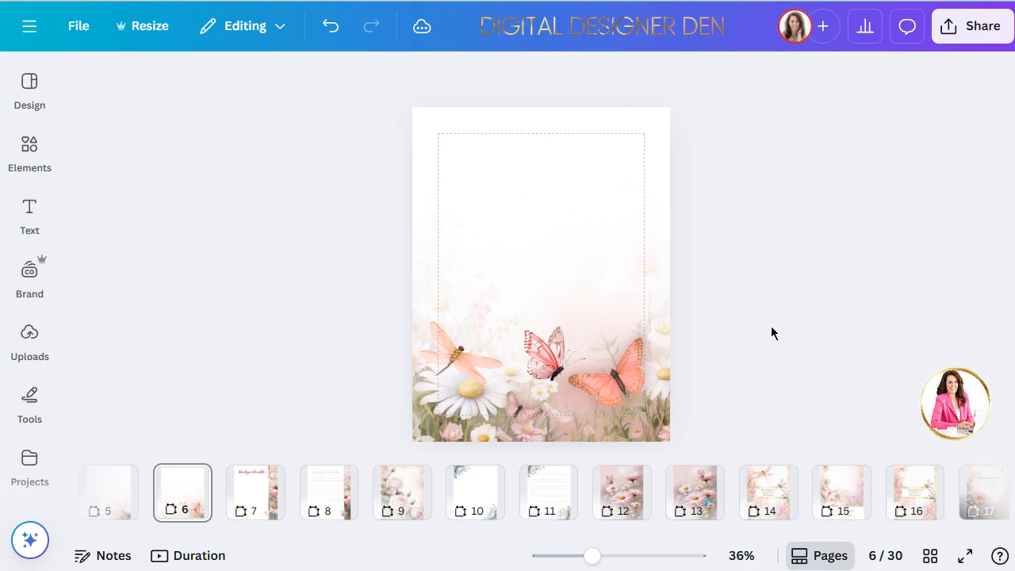
Look through the floral pictures on pages 15, 12 and 9.
click(824, 491)
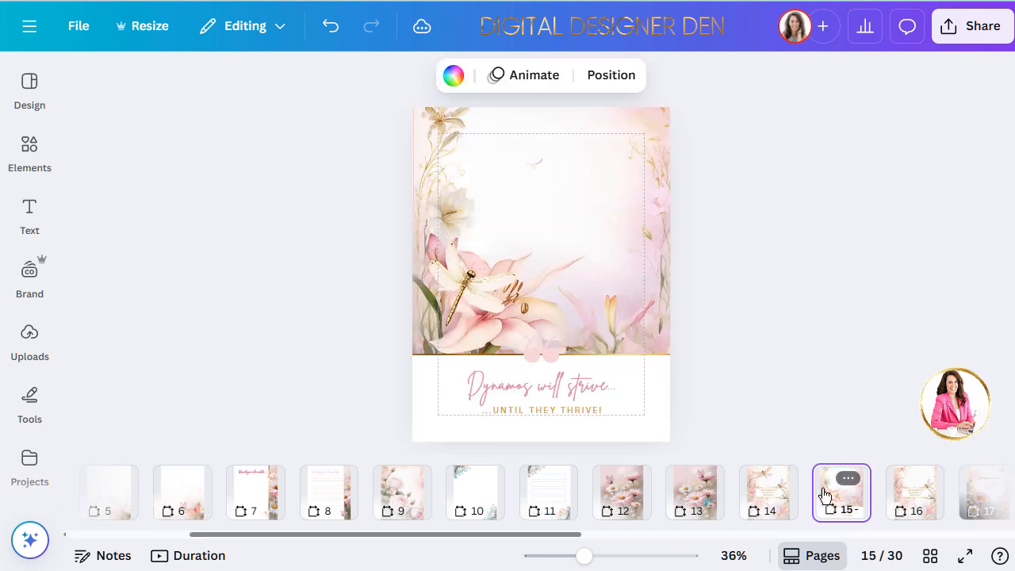
click(581, 334)
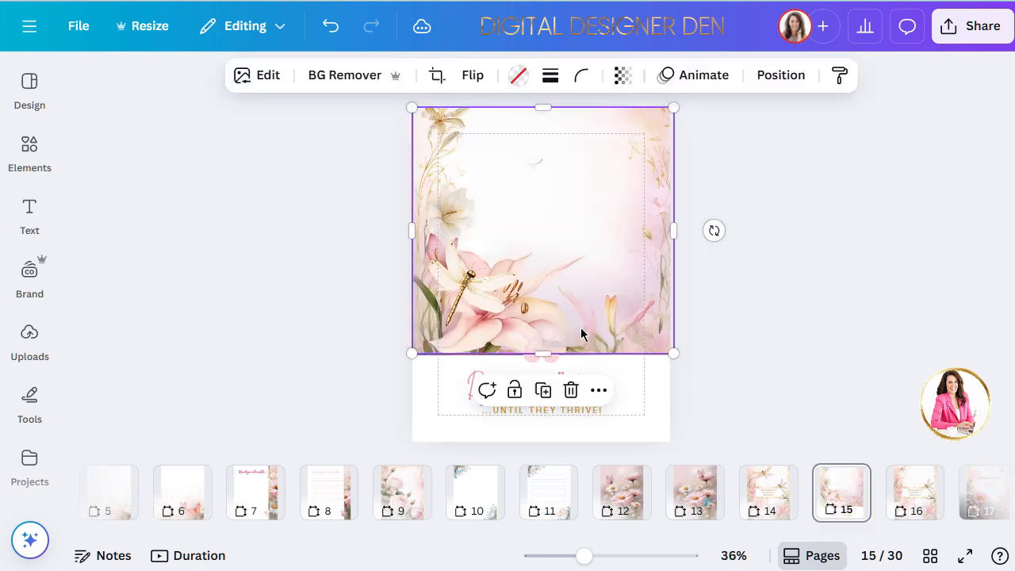
click(627, 511)
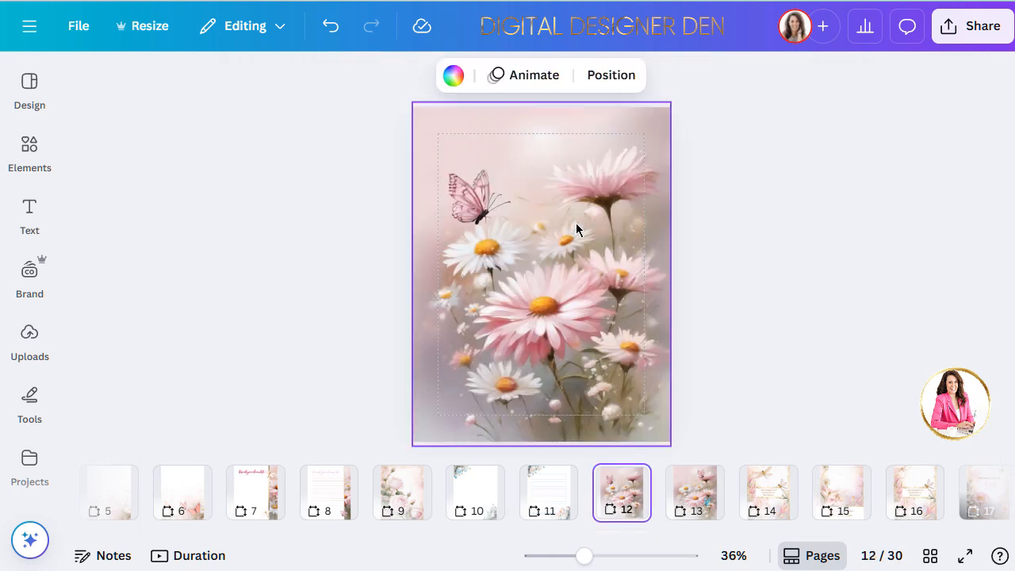
click(536, 149)
click(406, 492)
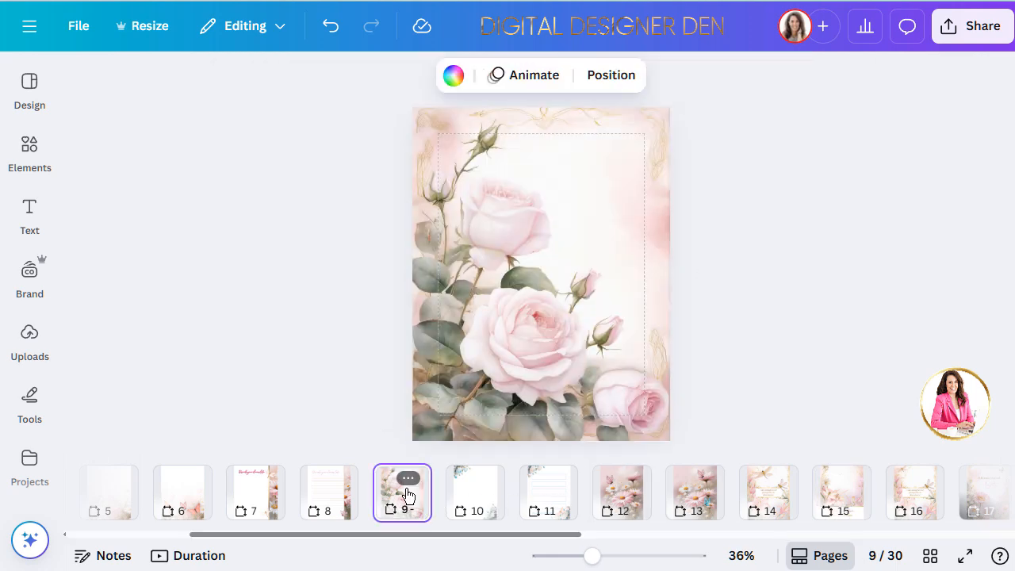